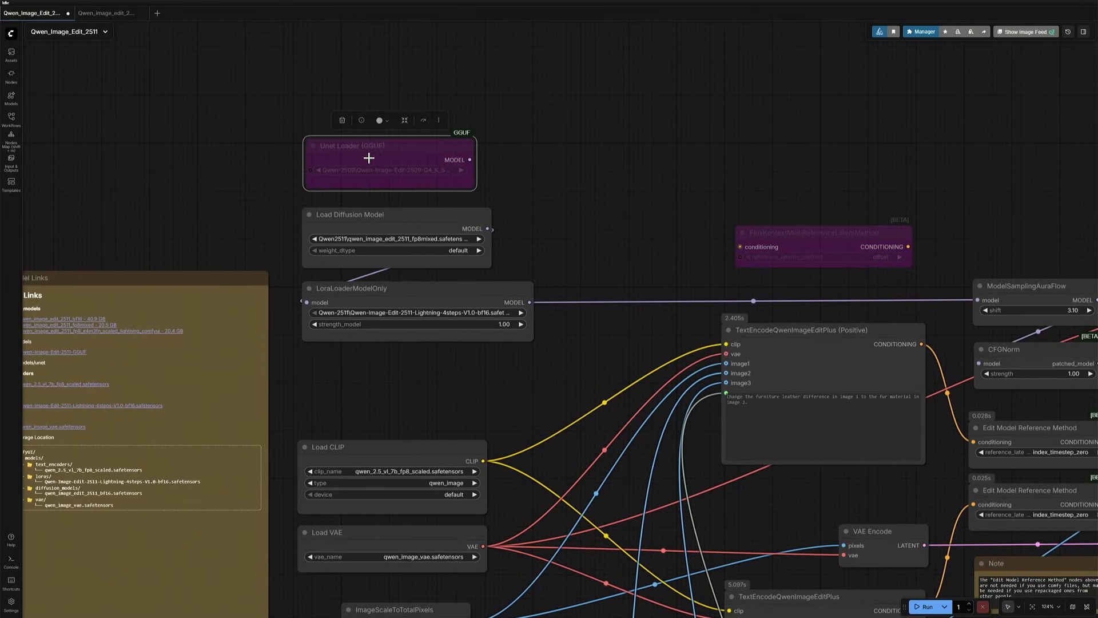
Open the Qwen-Image-Edit-2511-GGUF link from the Model Links note and examine the available quantized files and their sizes.
left_click_drag(226, 198, 371, 67)
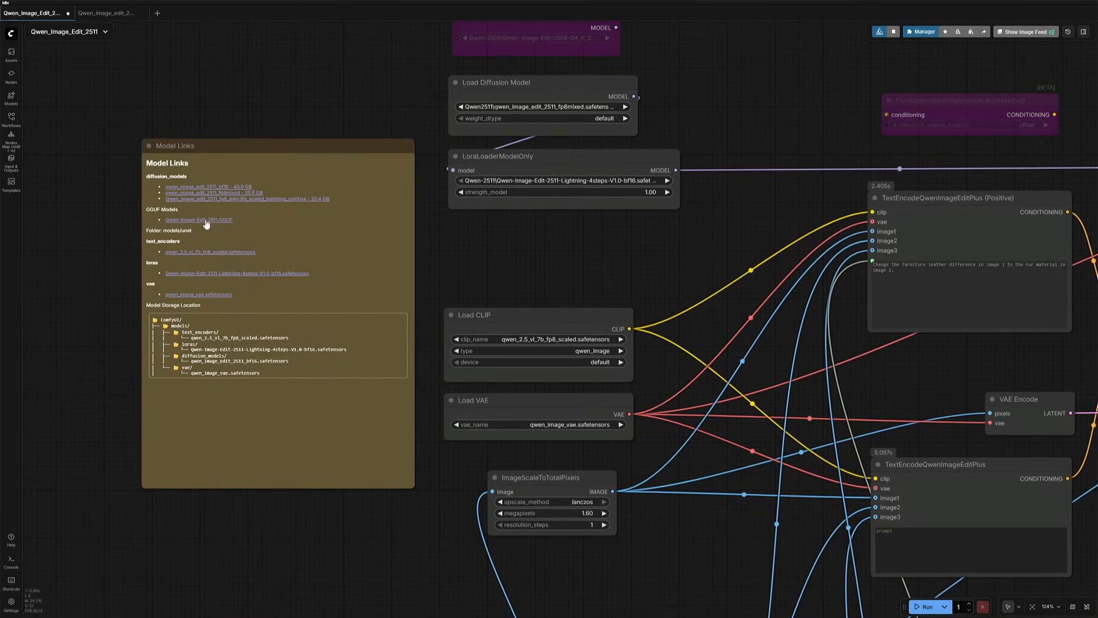
scroll(185, 197, "up", 10)
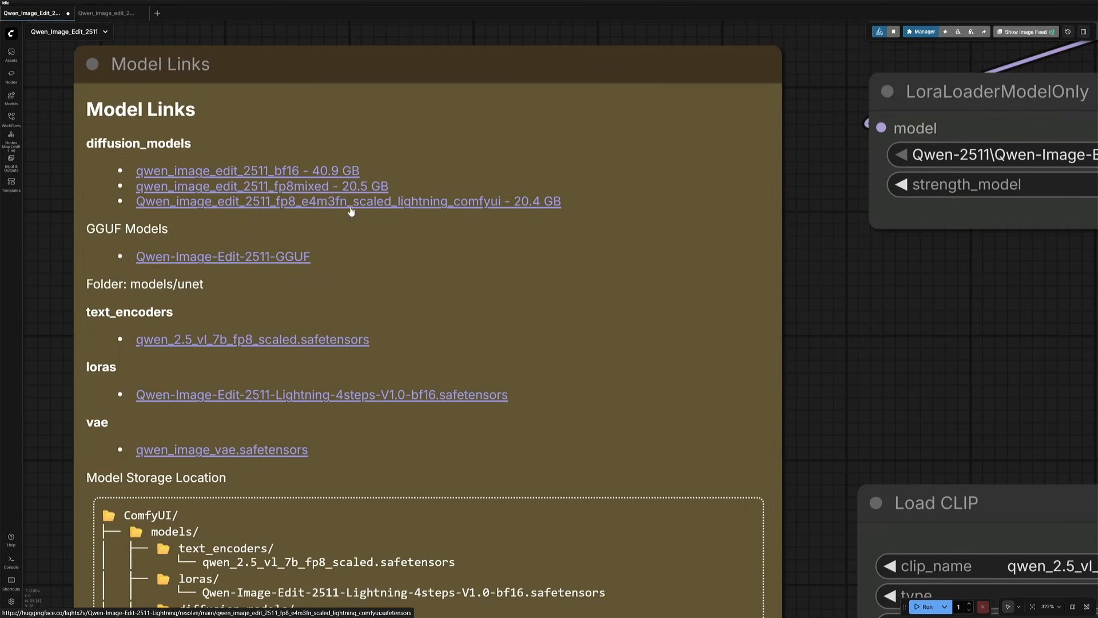
left_click(284, 261)
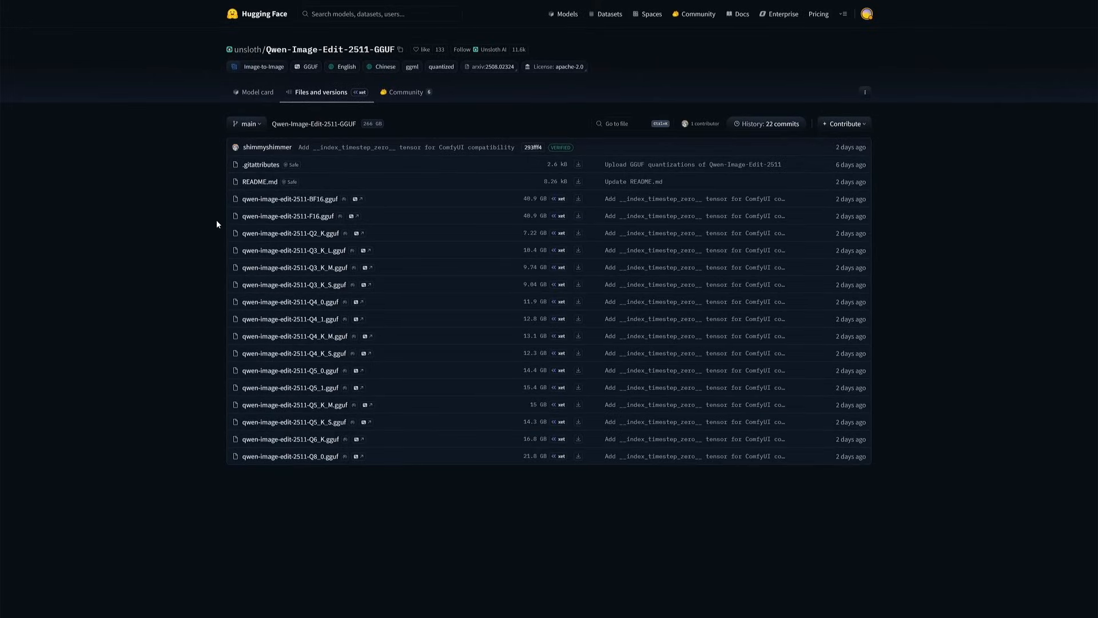
left_click_drag(207, 229, 565, 314)
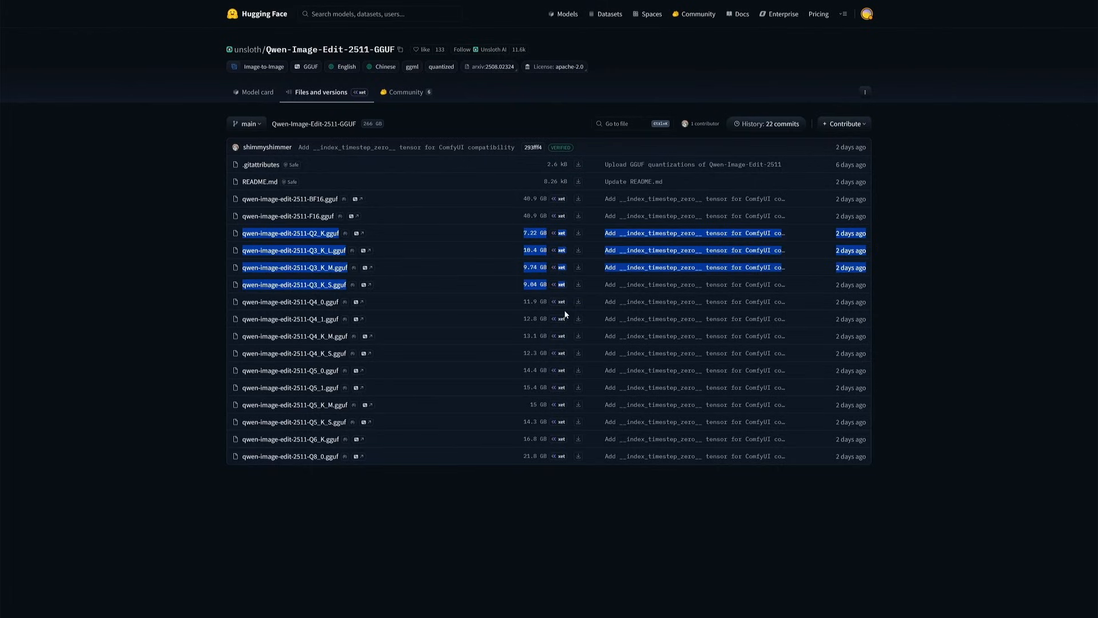
left_click_drag(237, 371, 566, 407)
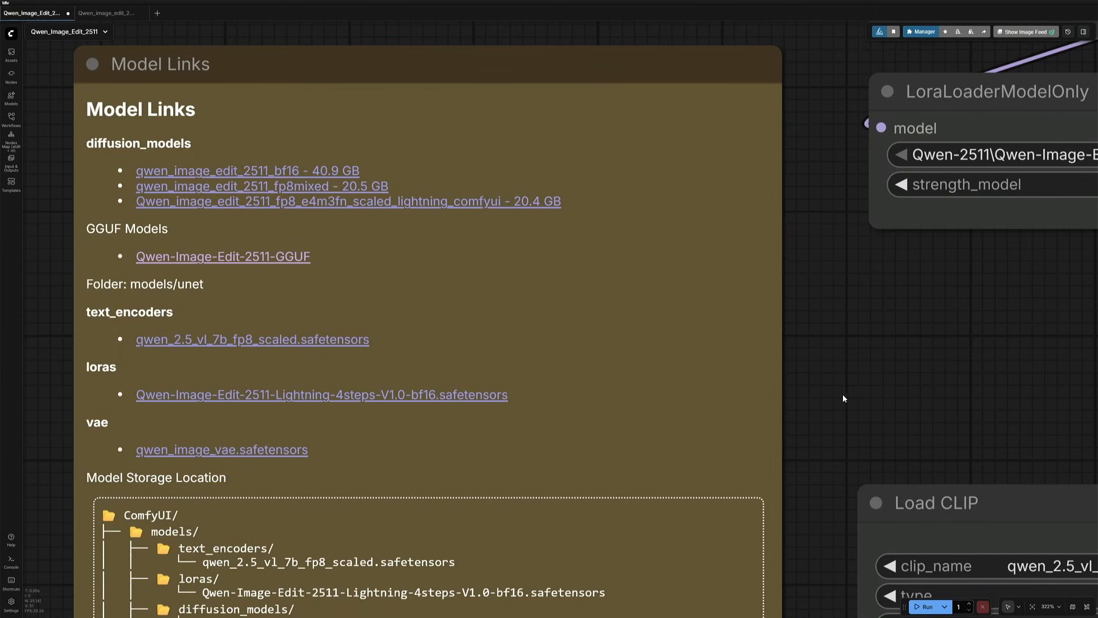
Colour the Unet Loader (GGUF), Load Diffusion Model, LoraLoaderModelOnly, Load CLIP and Load VAE nodes red.
scroll(849, 393, "down", 5)
scroll(840, 404, "down", 6)
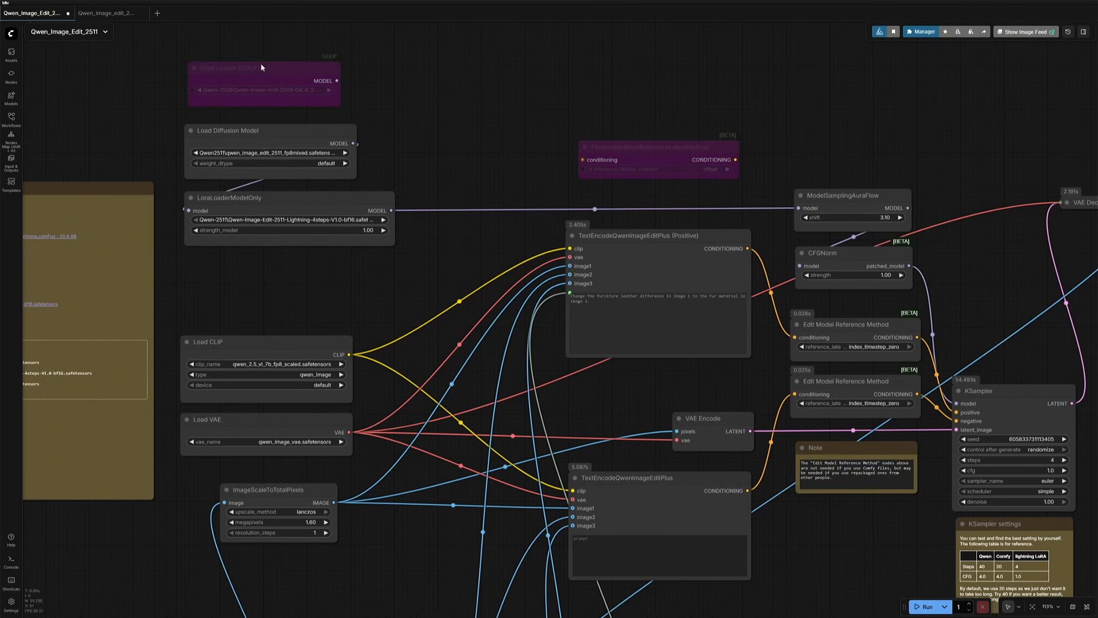
left_click_drag(264, 441, 264, 444)
left_click(258, 44)
left_click(227, 30)
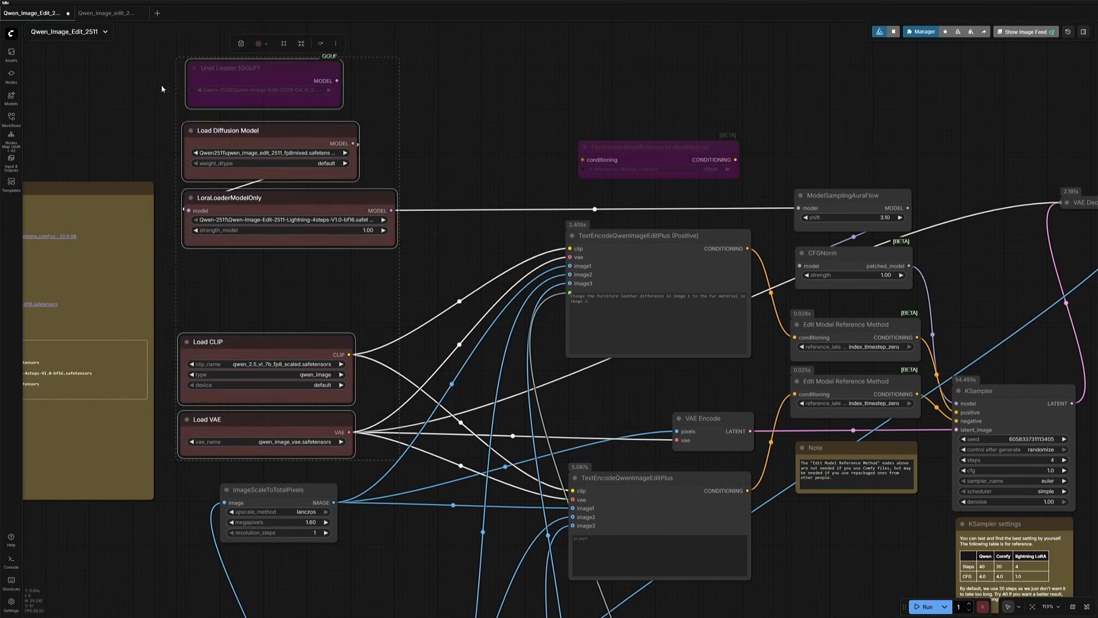
left_click(161, 85)
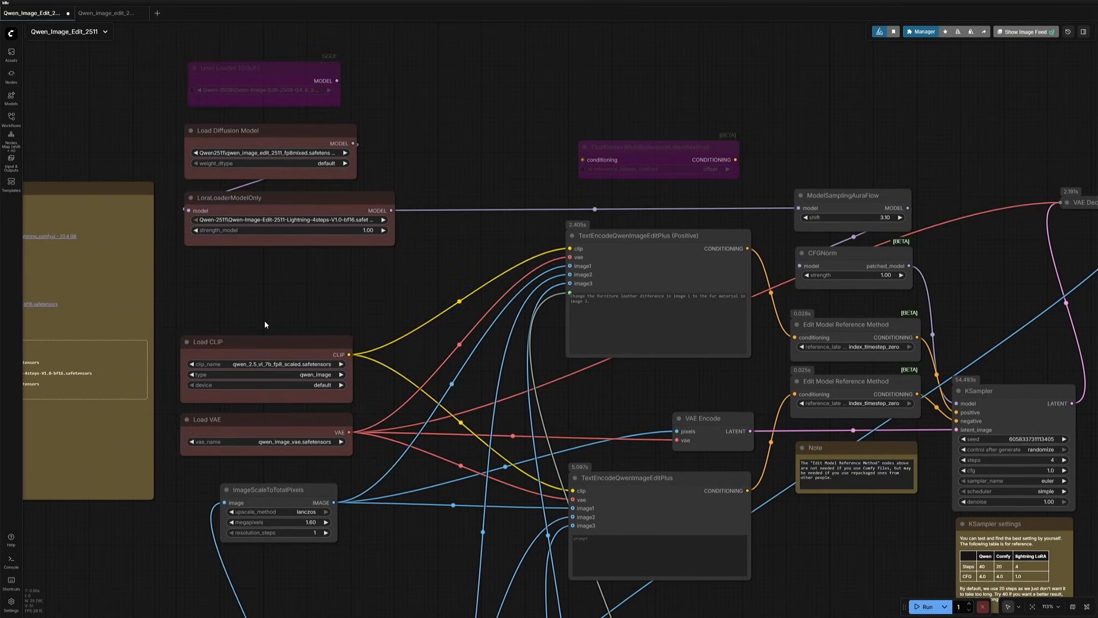
Examine the positive text encoder, ModelSamplingAuraFlow, CFGNorm and KSampler nodes, along with the KSampler settings note.
left_click(679, 262)
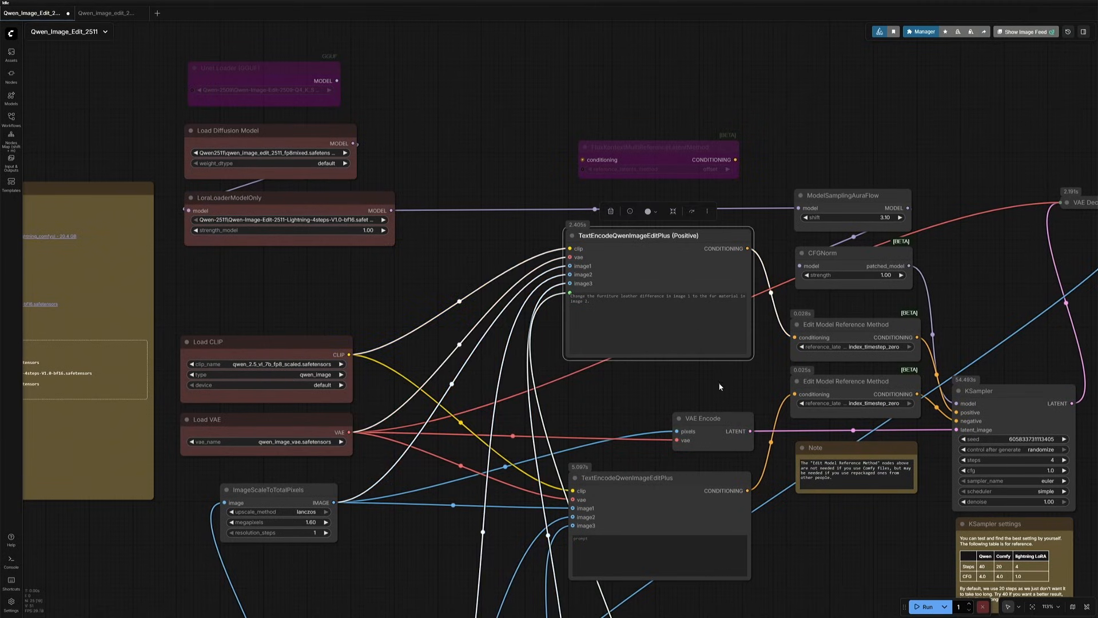
scroll(721, 383, "right", 5)
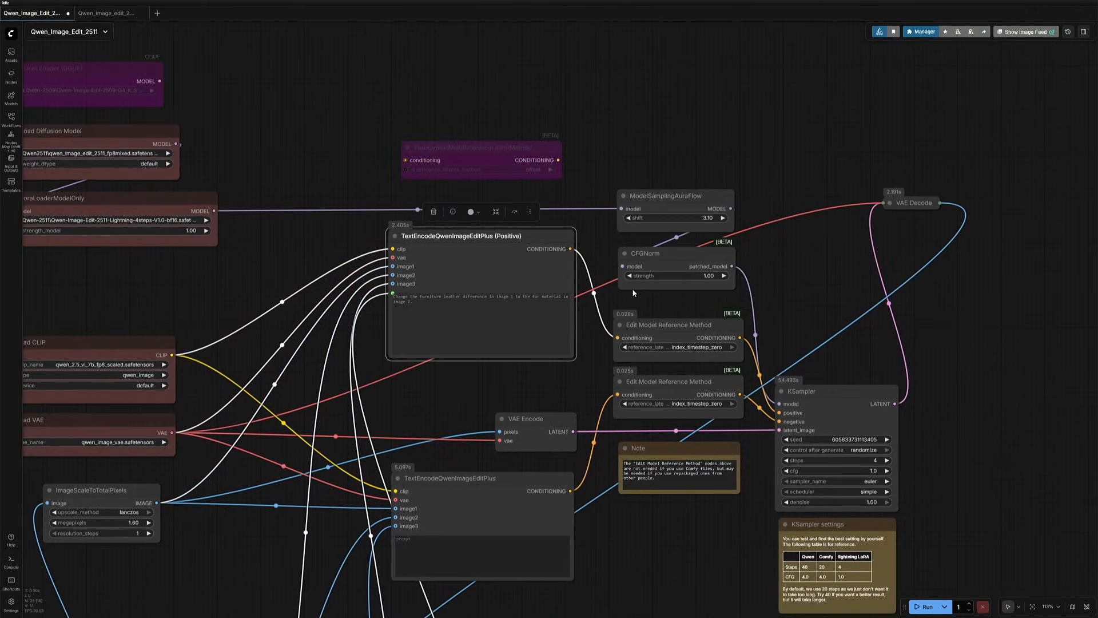
left_click(670, 195)
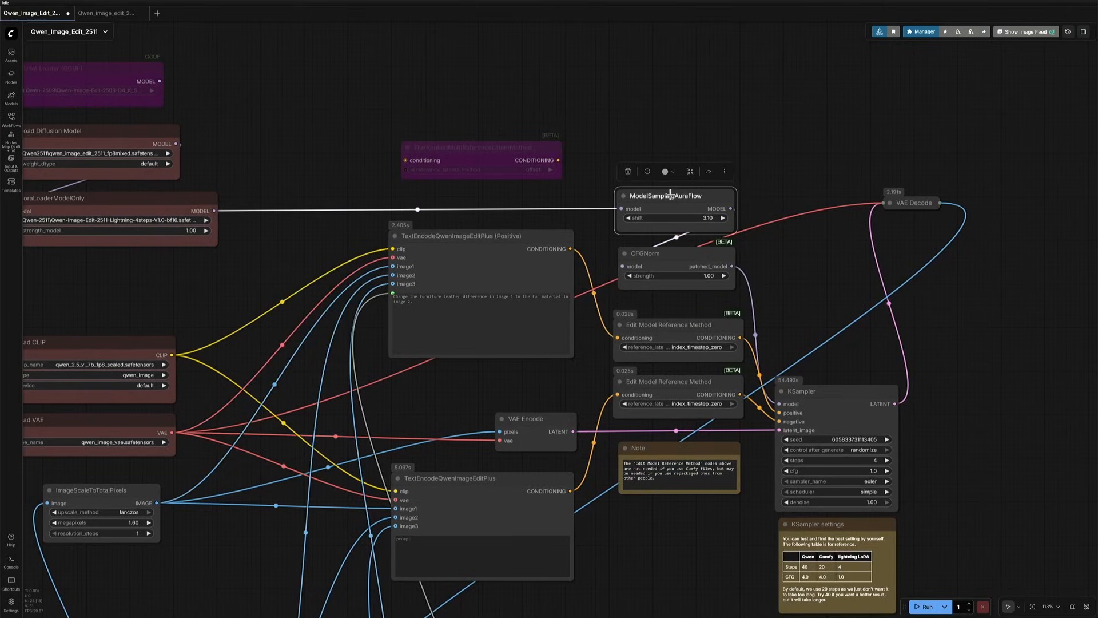
left_click(675, 253)
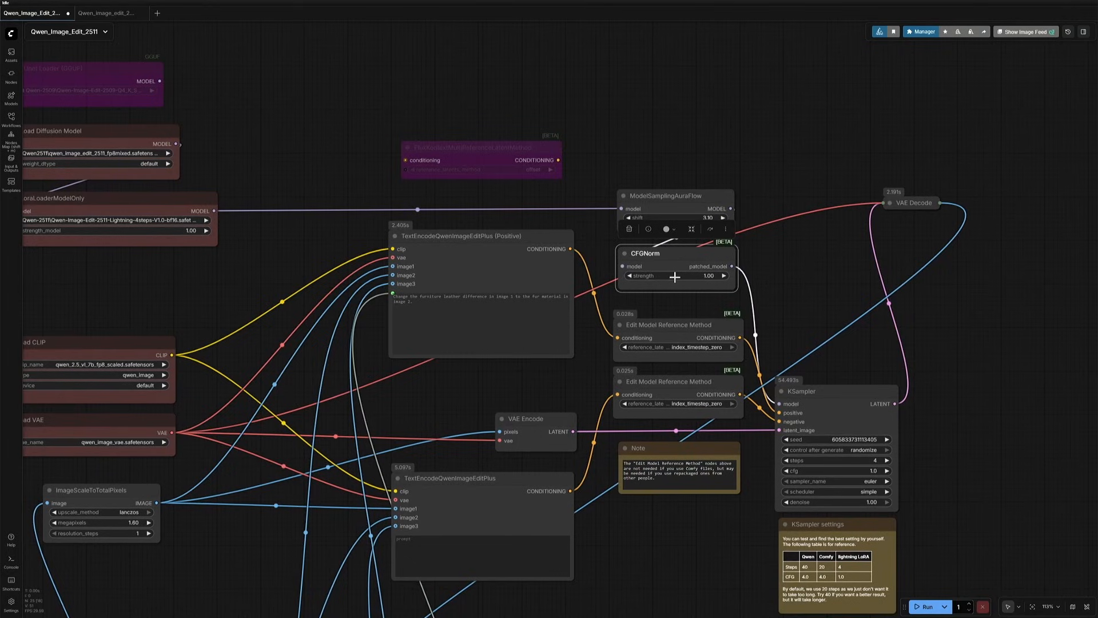
left_click(578, 366)
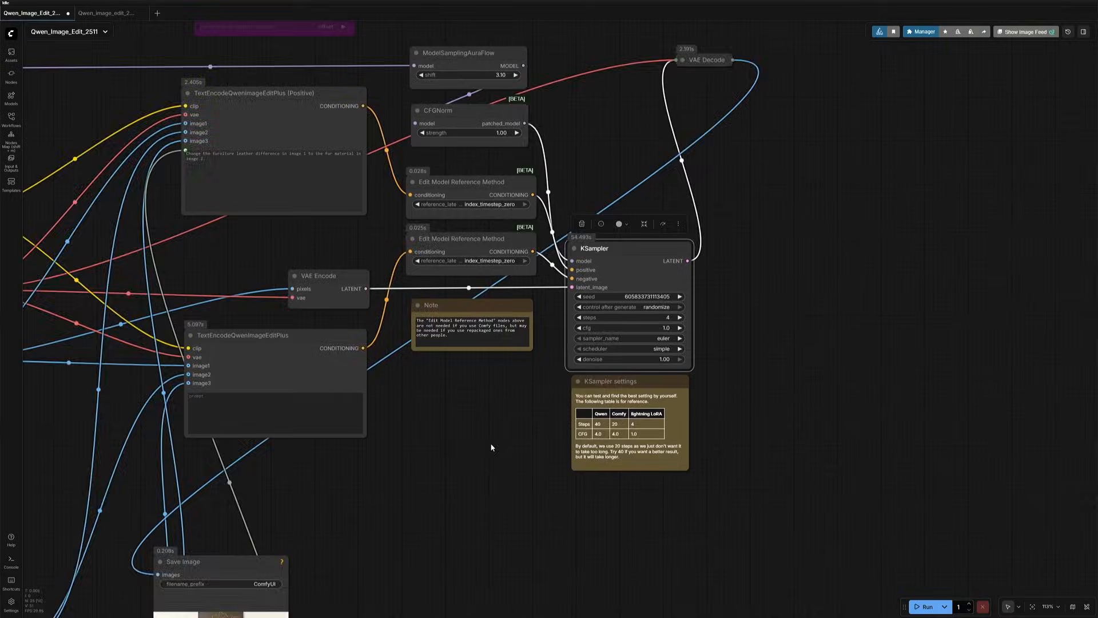
scroll(516, 421, "up", 7)
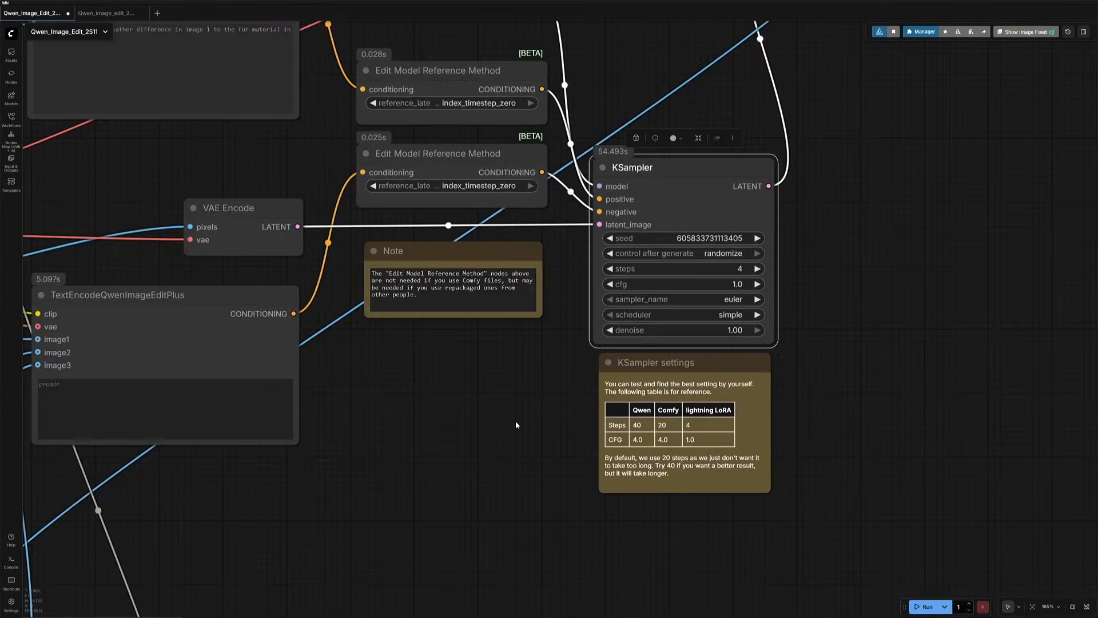
left_click_drag(510, 425, 380, 441)
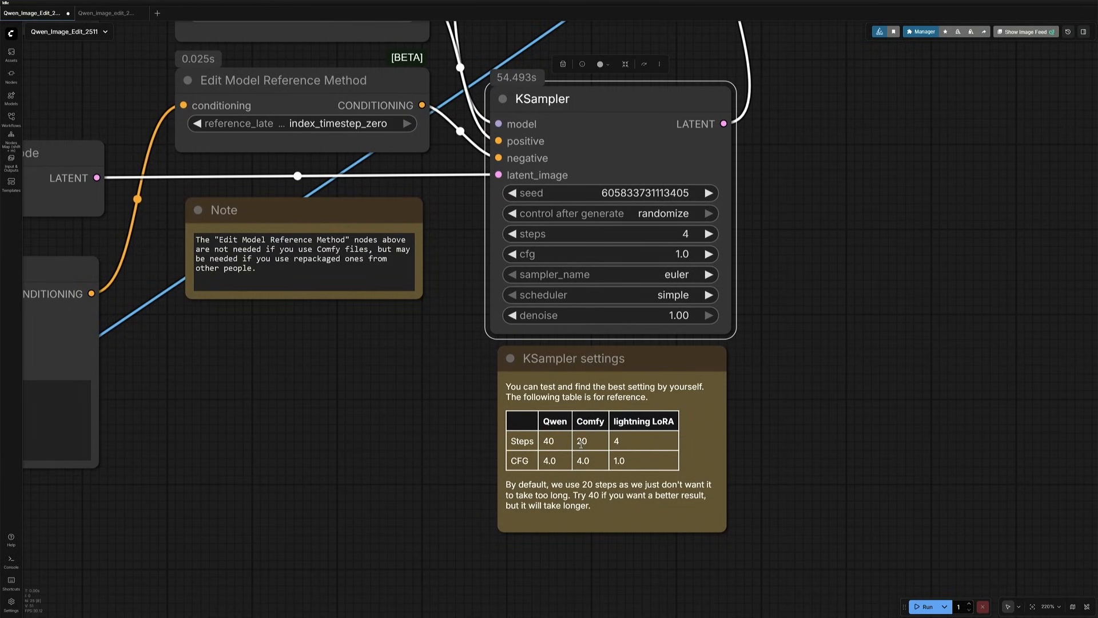
Examine the Load Image nodes, the fur material prompt and the saved sofa result.
scroll(594, 467, "down", 4)
left_click_drag(389, 543, 741, 367)
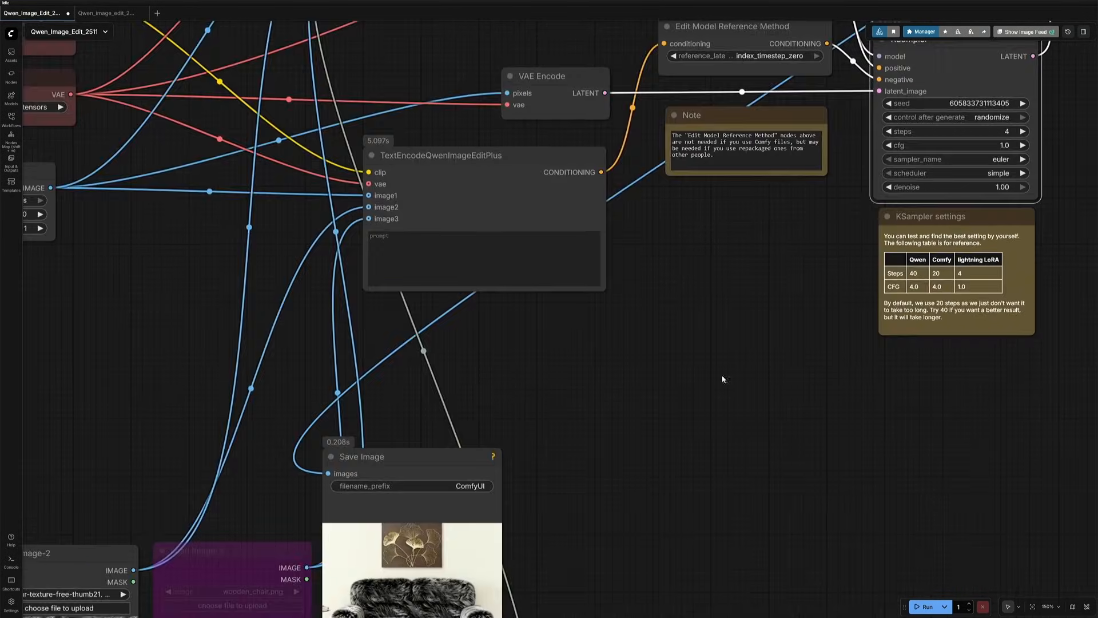
left_click_drag(639, 465, 848, 240)
left_click_drag(867, 407, 1065, 323)
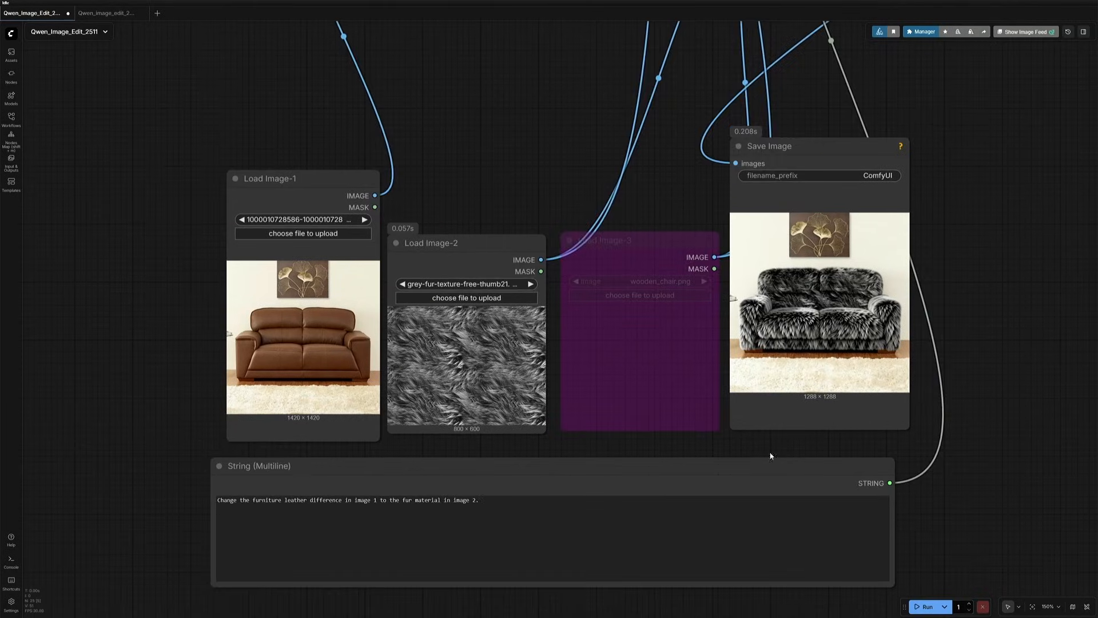
scroll(583, 486, "up", 4)
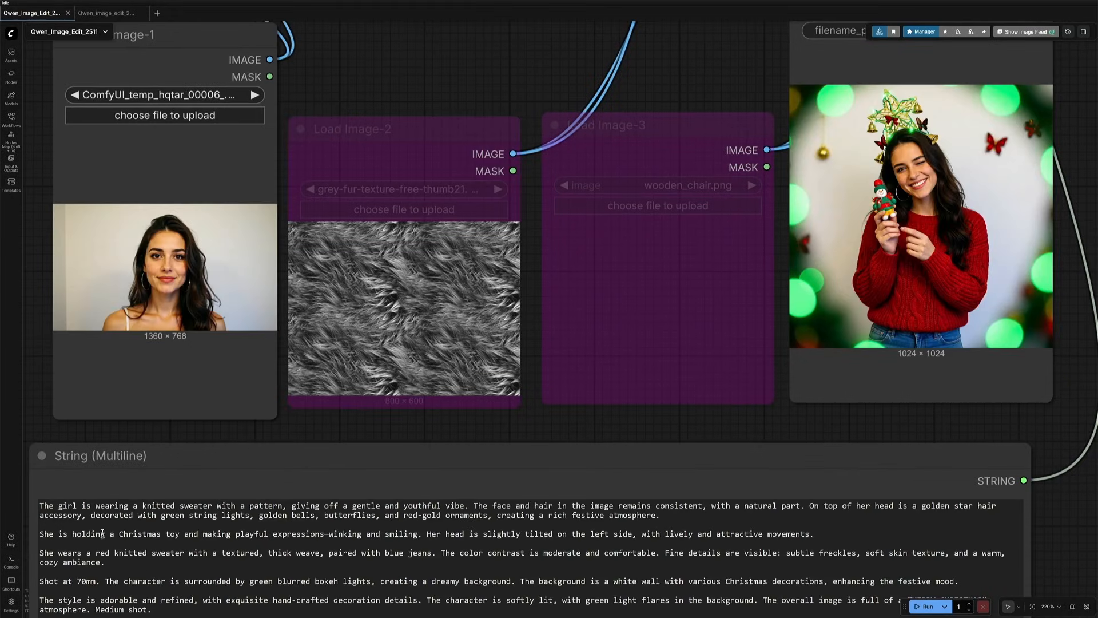
Review the whole Christmas portrait prompt in the String (Multiline) node by highlighting its text.
left_click_drag(125, 429, 120, 403)
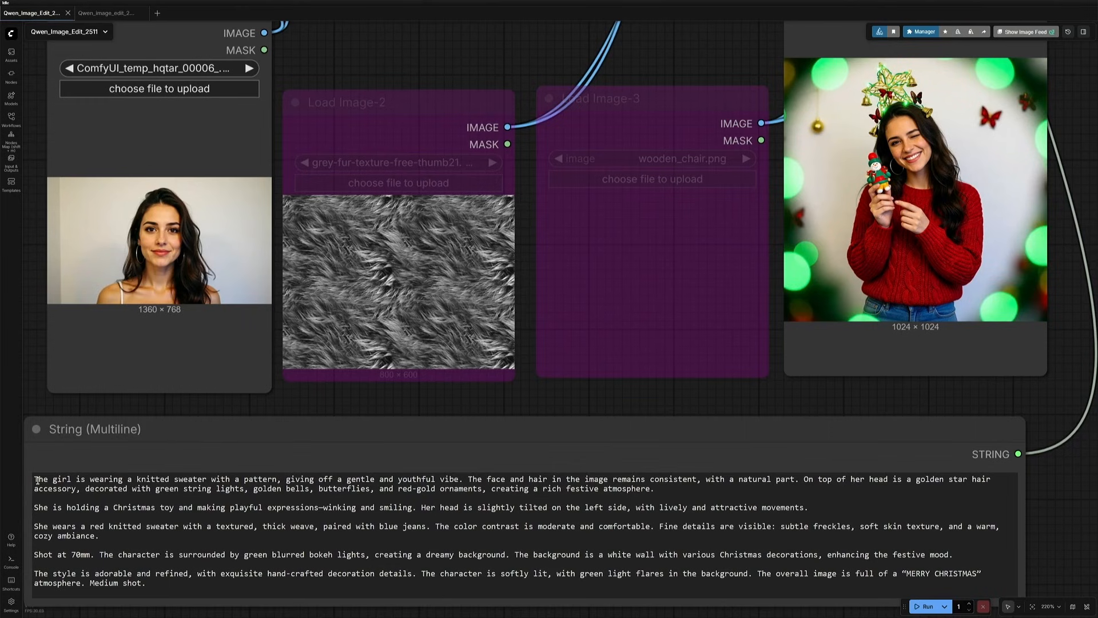
left_click_drag(38, 476, 449, 589)
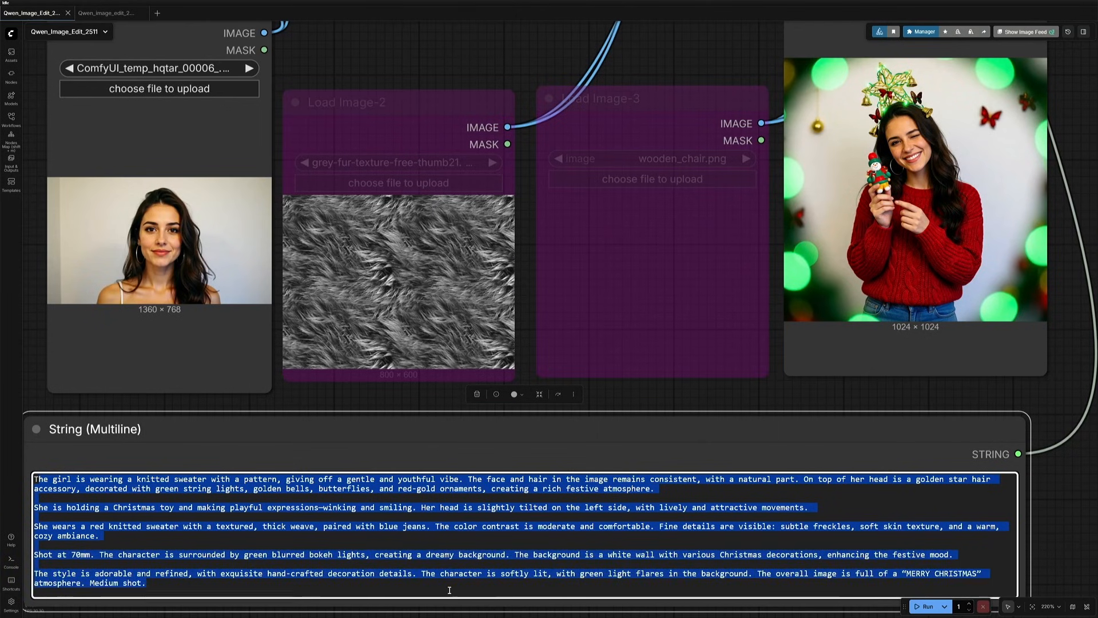
left_click(446, 590)
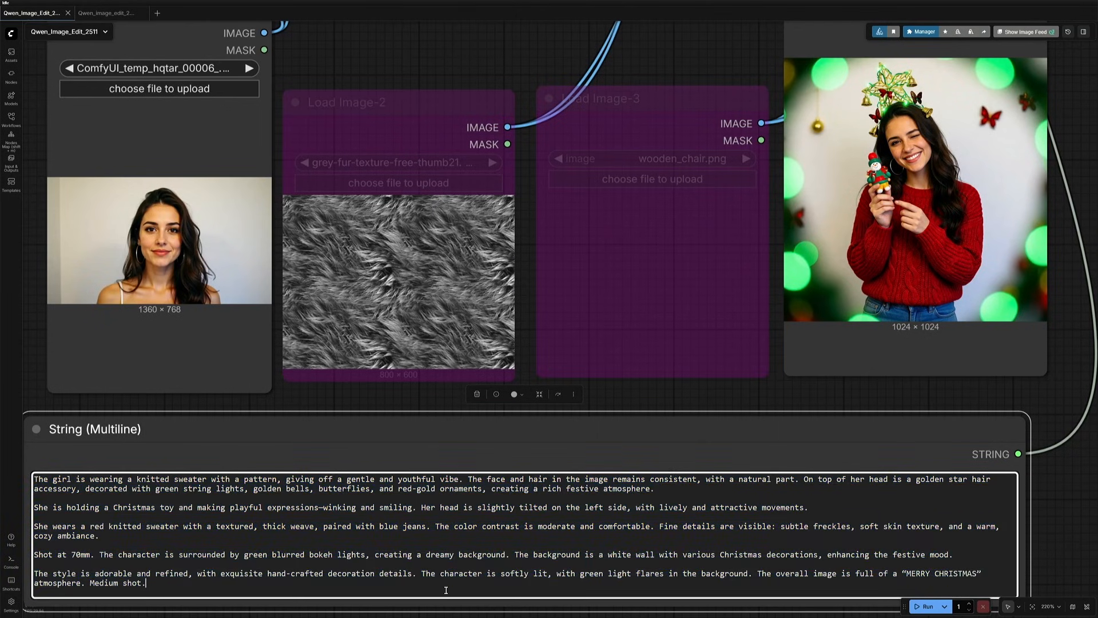
left_click(392, 391)
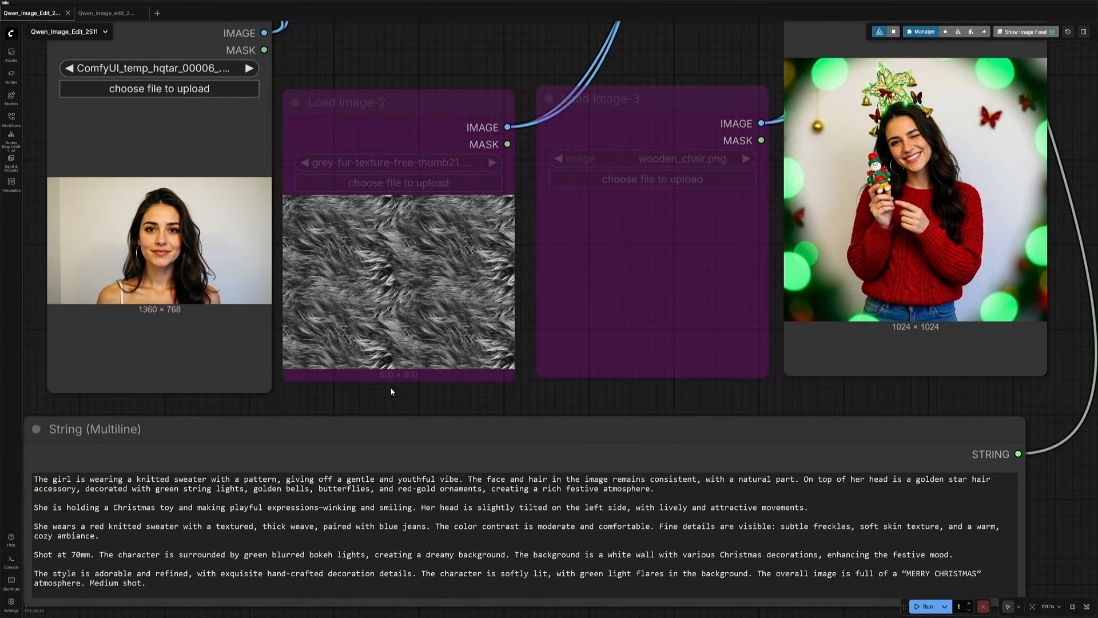
Compare the source portrait in Load Image-1 with the Christmas result in the Save Image node.
scroll(166, 227, "up", 5)
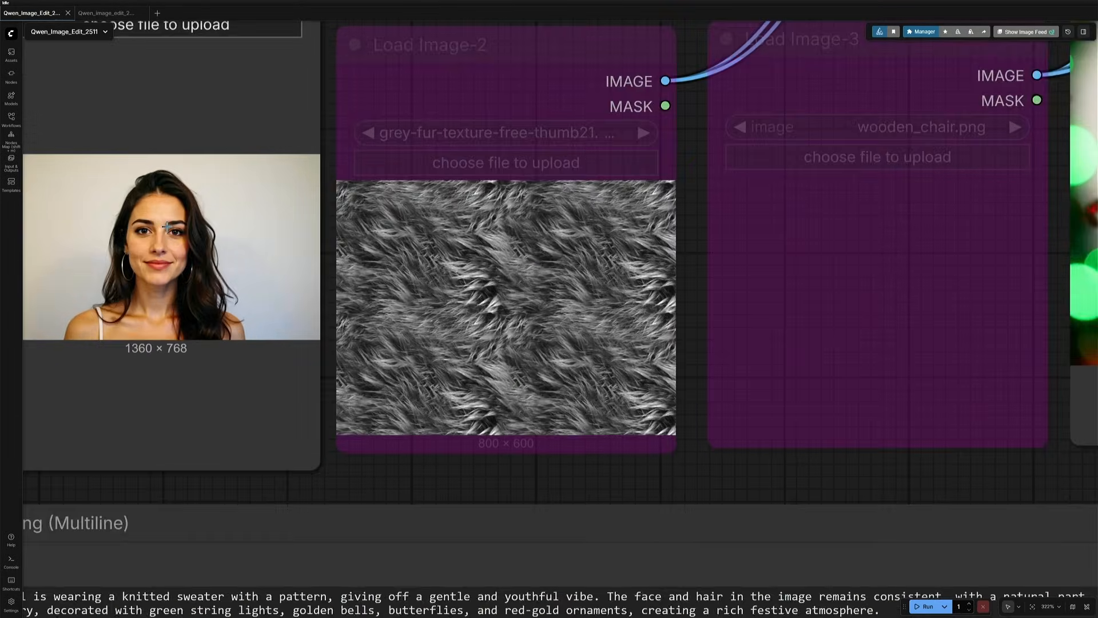
scroll(474, 513, "down", 2)
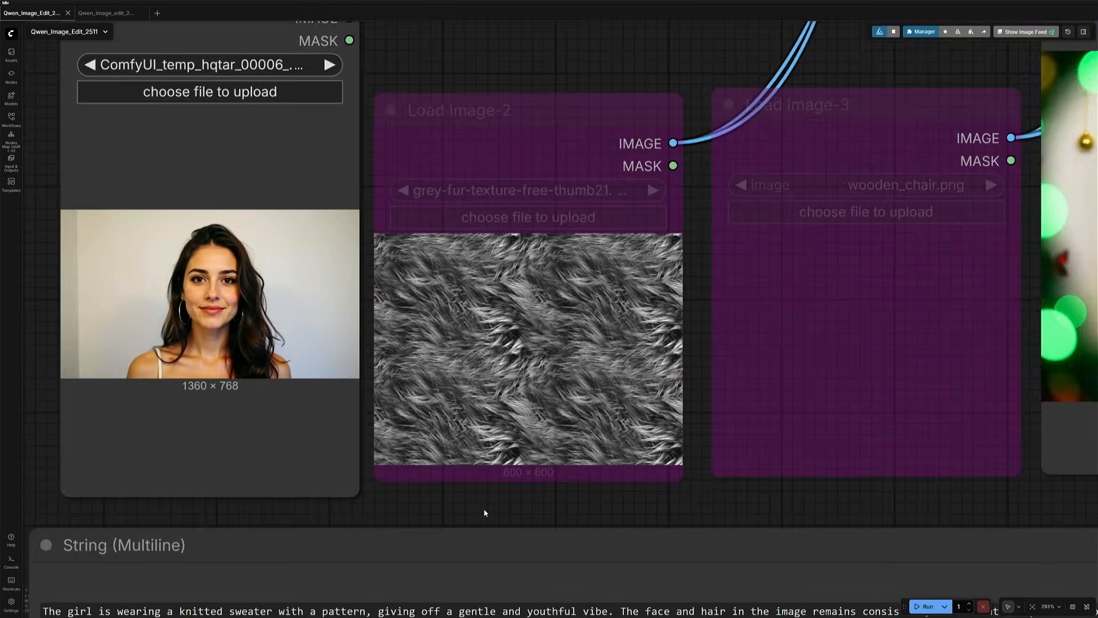
left_click_drag(525, 509, 400, 492)
scroll(320, 492, "down", 1)
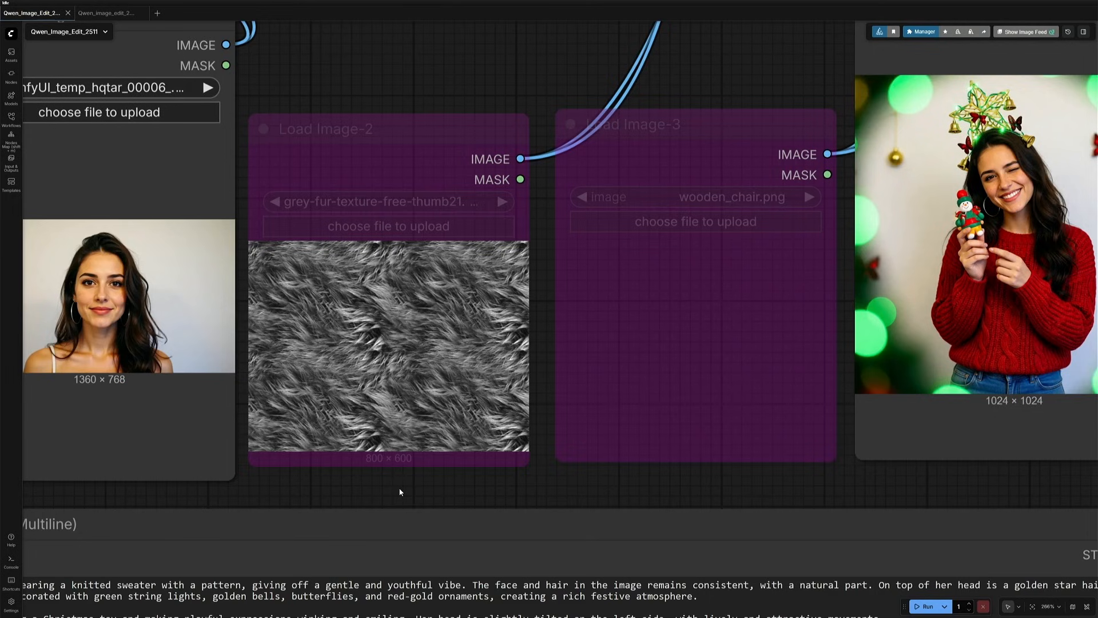
scroll(400, 491, "down", 3)
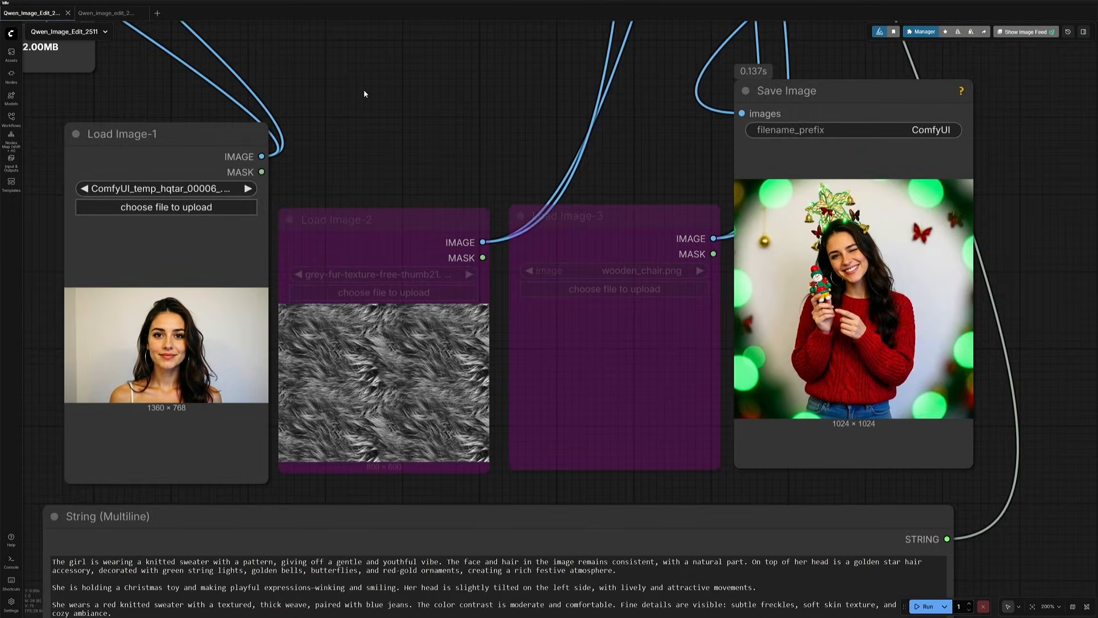
Examine the ImageScaleToTotalPixels and Resize Image v2 nodes and the cropped portrait in the Preview Image node.
left_click_drag(366, 98, 580, 561)
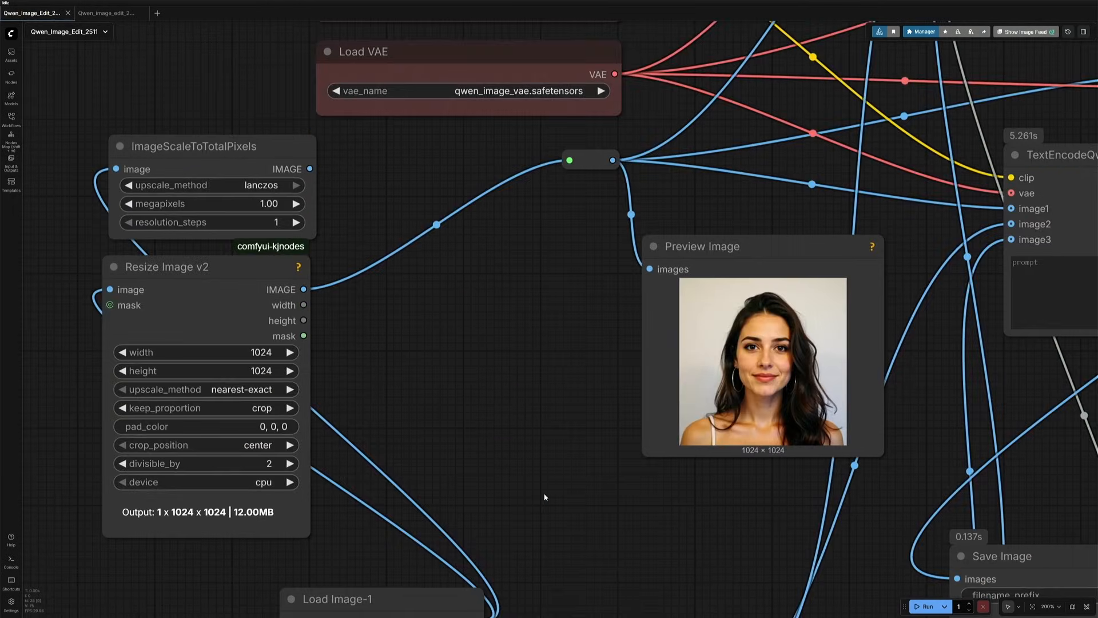
left_click(188, 147)
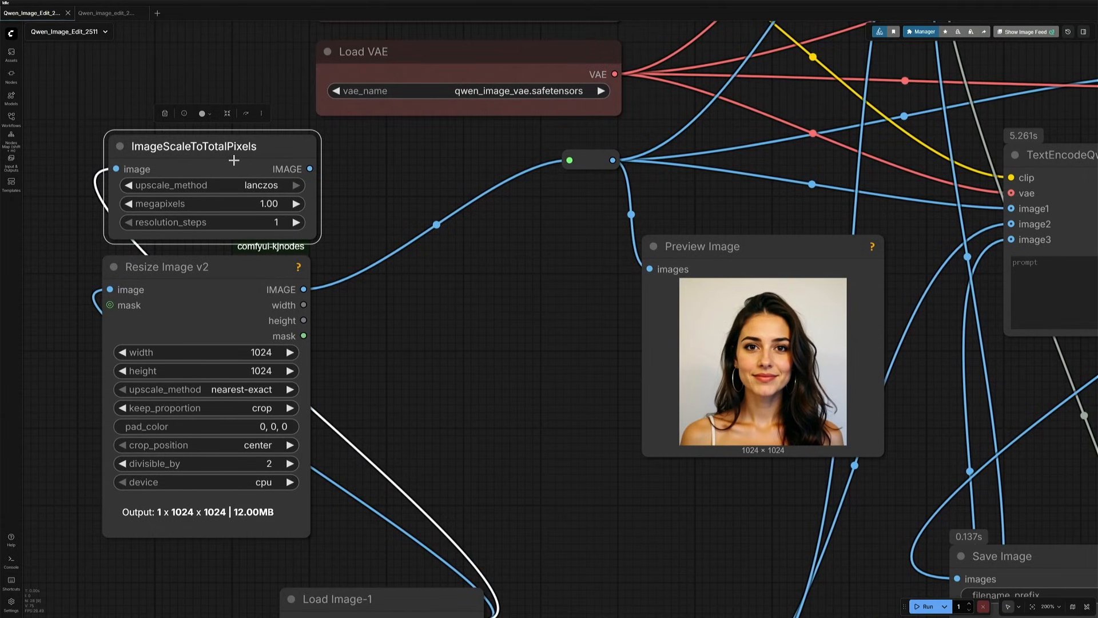
left_click(222, 271)
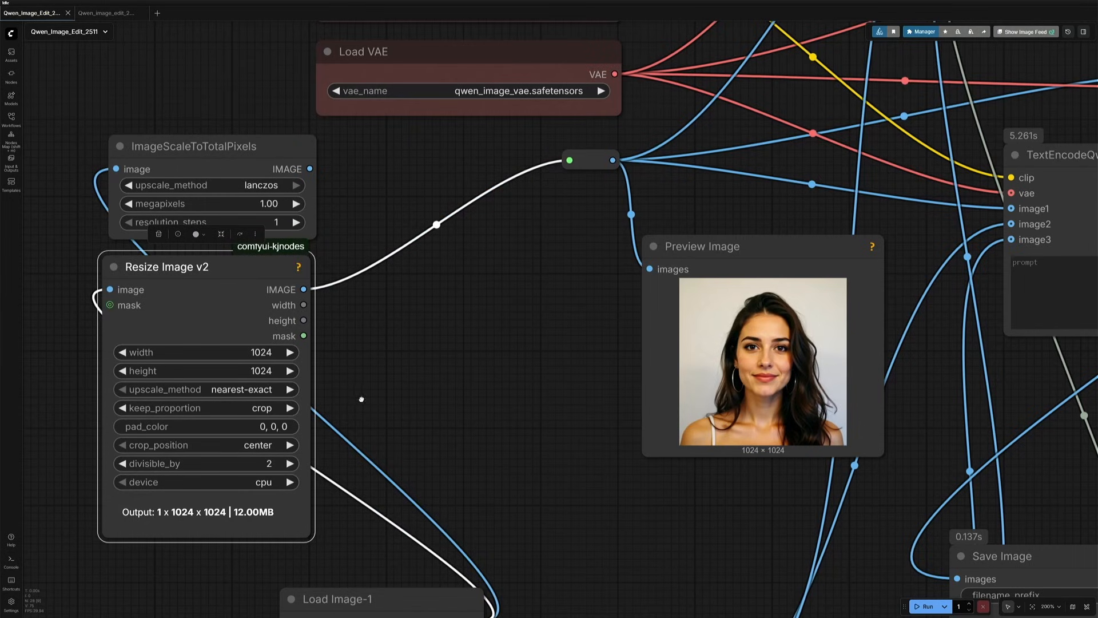
scroll(362, 398, "down", 3)
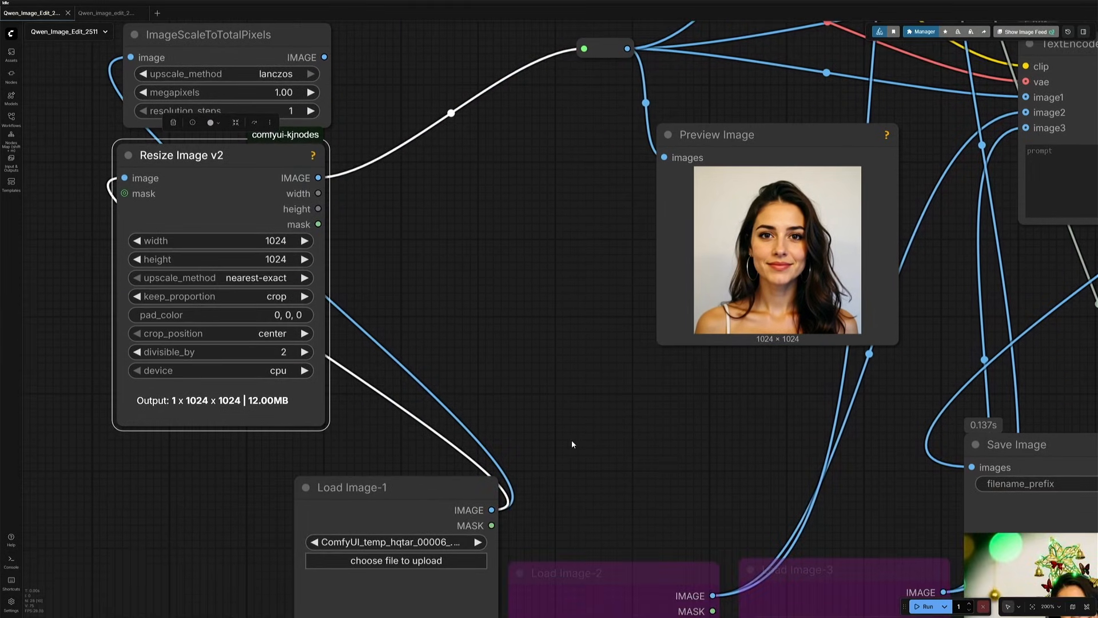
Examine the anime grid prompt and result, and the EmptySD3LatentImage node that sets the output size.
left_click_drag(572, 444, 264, 118)
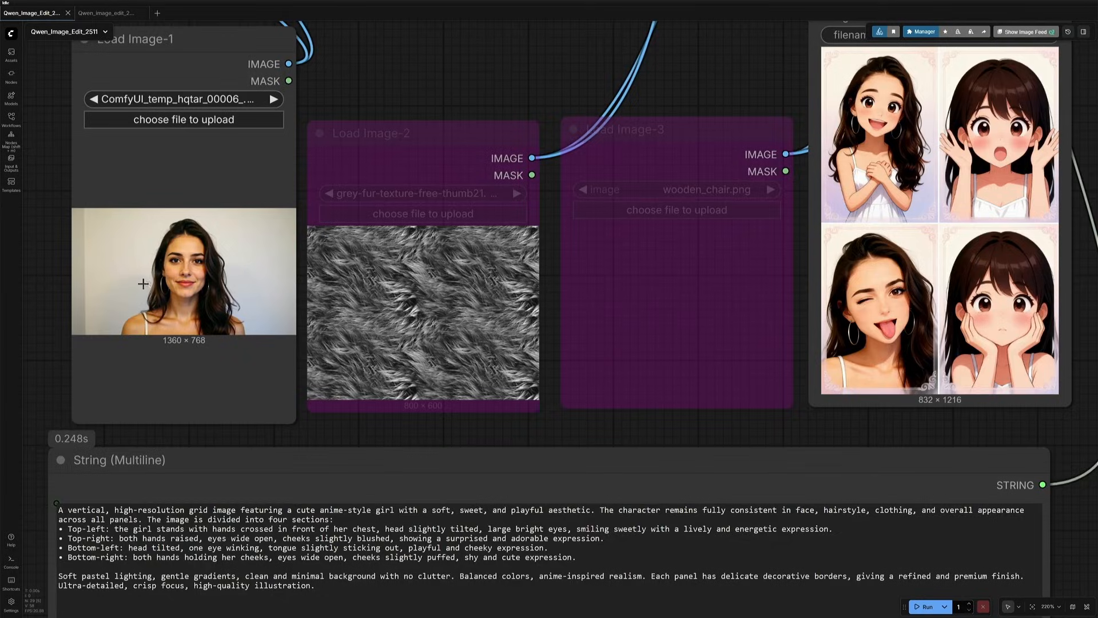
left_click_drag(756, 69, 441, 284)
left_click_drag(685, 116, 729, 341)
left_click_drag(820, 247, 365, 377)
scroll(795, 332, "down", 3)
left_click(603, 289)
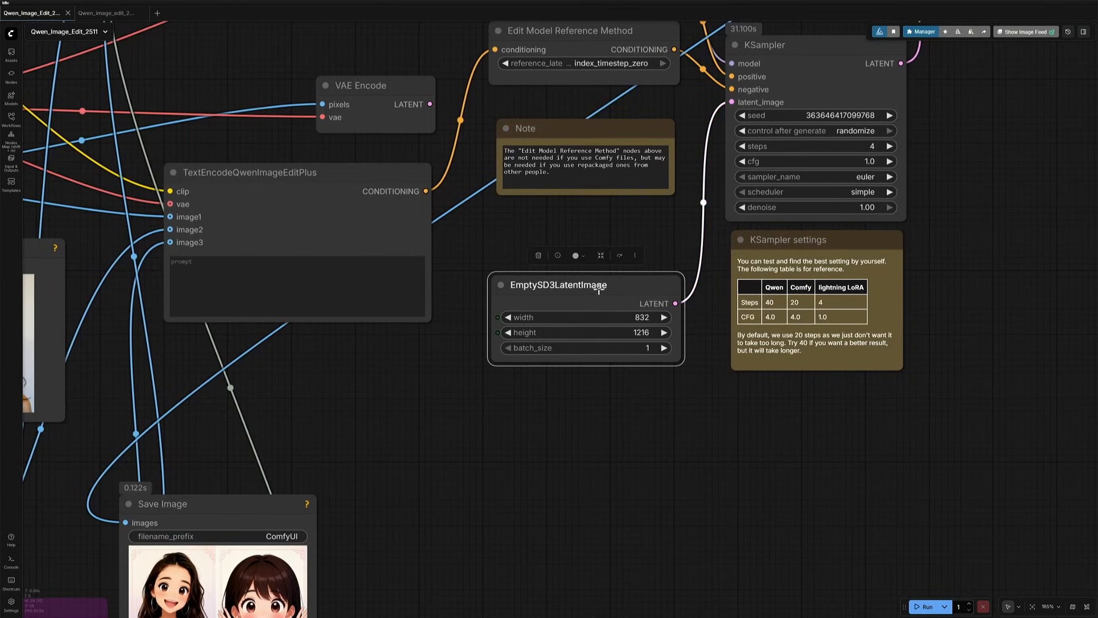
Connect the LATENT output of the VAE Encode node to the KSampler's latent_image input.
left_click_drag(517, 238, 862, 293)
left_click(413, 190)
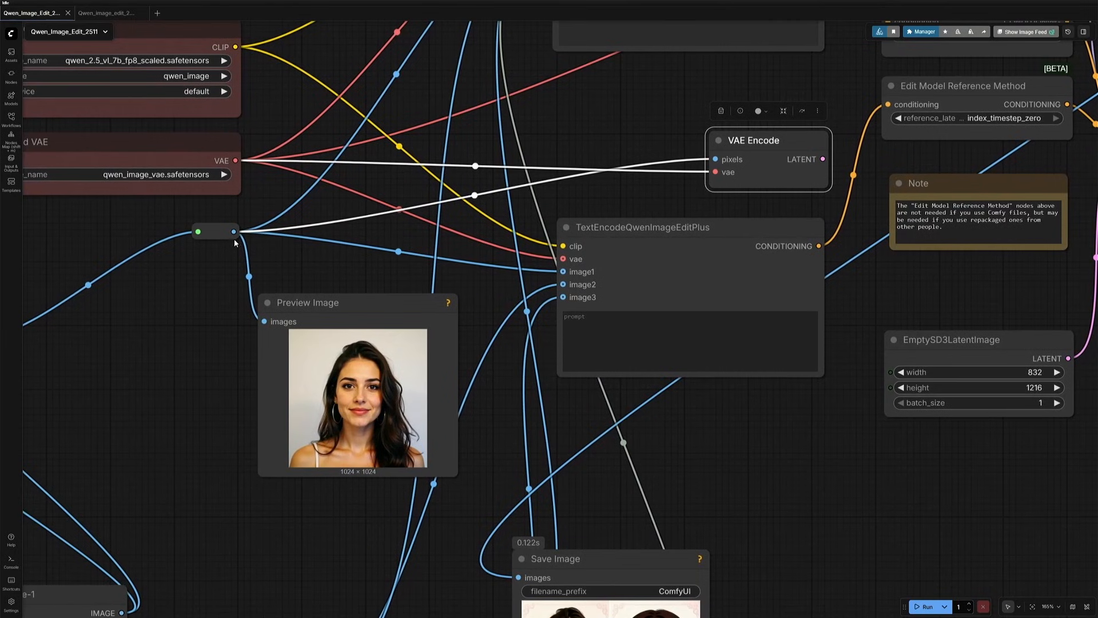
scroll(139, 298, "down", 4)
left_click_drag(139, 298, 297, 311)
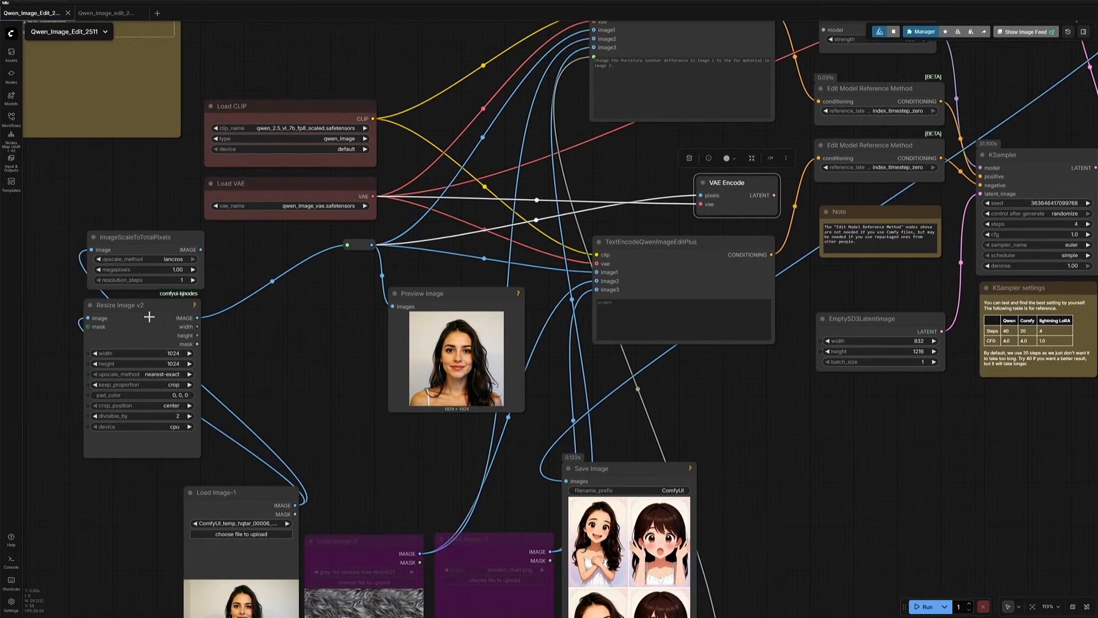
left_click_drag(774, 195, 980, 193)
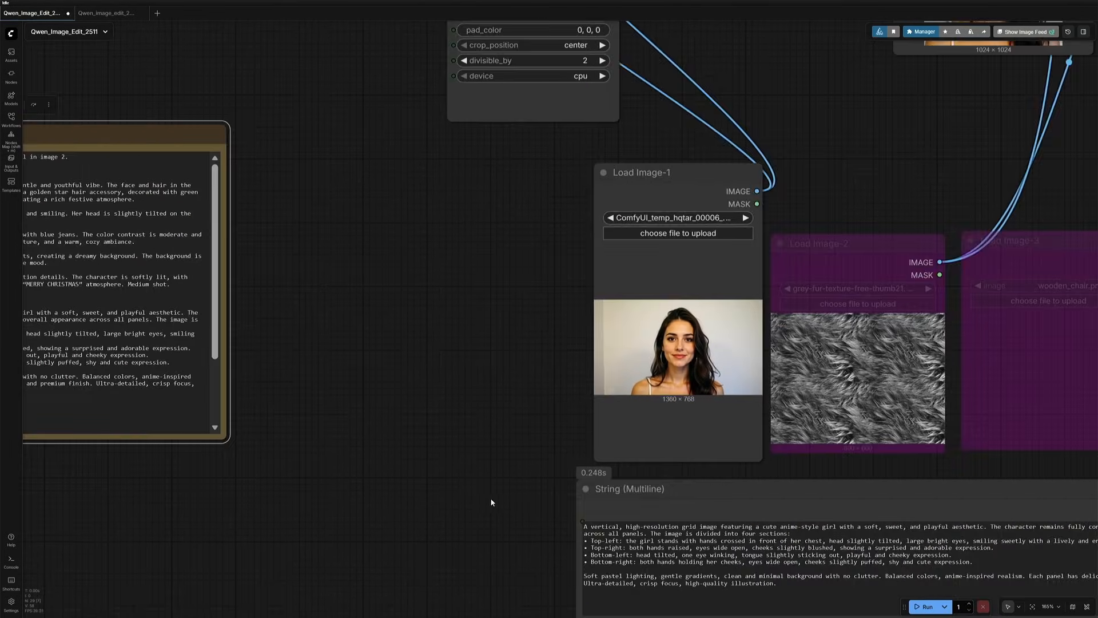
Examine the chibi-style photo print prompt and compare its Save Image result with the source portrait in Load Image-1.
left_click_drag(492, 502, 154, 386)
scroll(619, 351, "up", 3)
left_click_drag(618, 350, 538, 419)
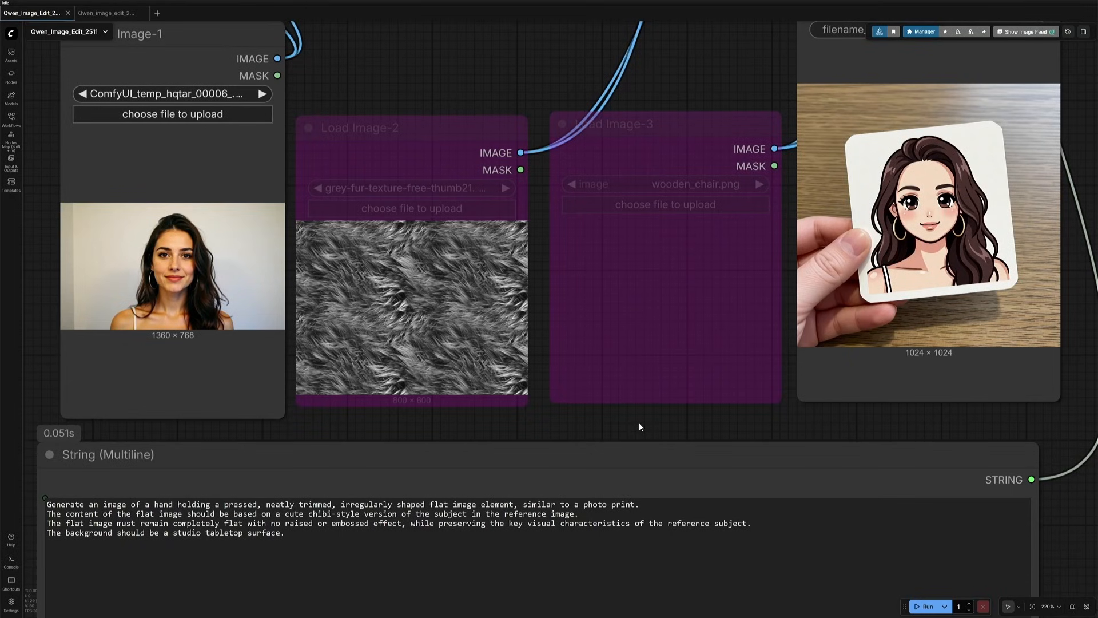
left_click(360, 552)
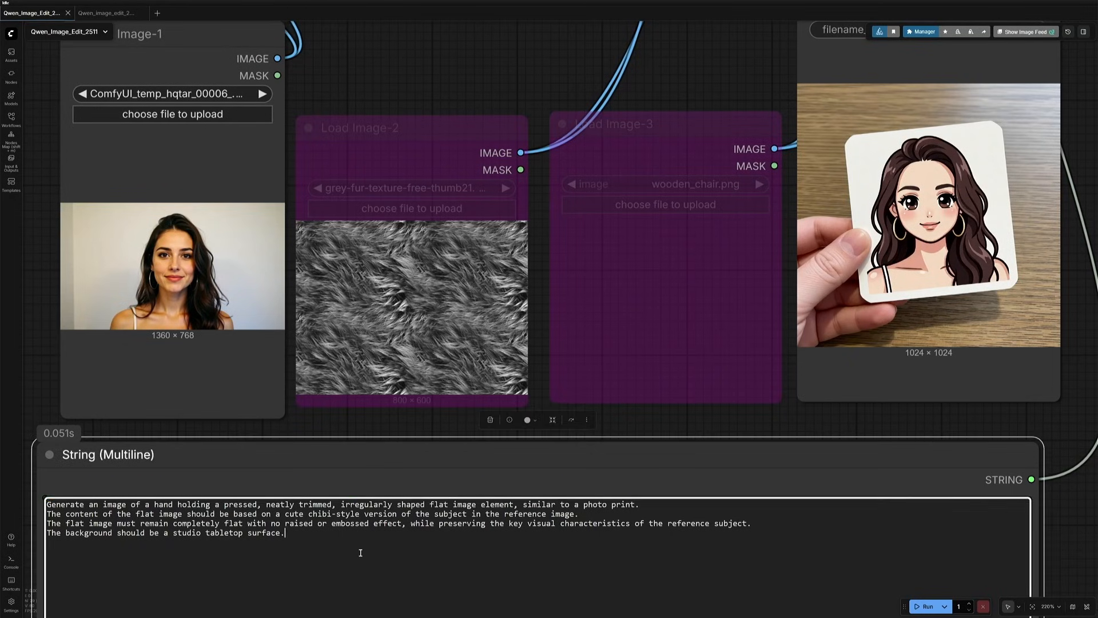
key("ctrl+a")
scroll(323, 523, "down", 4)
left_click_drag(84, 406, 495, 418)
left_click_drag(858, 440, 585, 441)
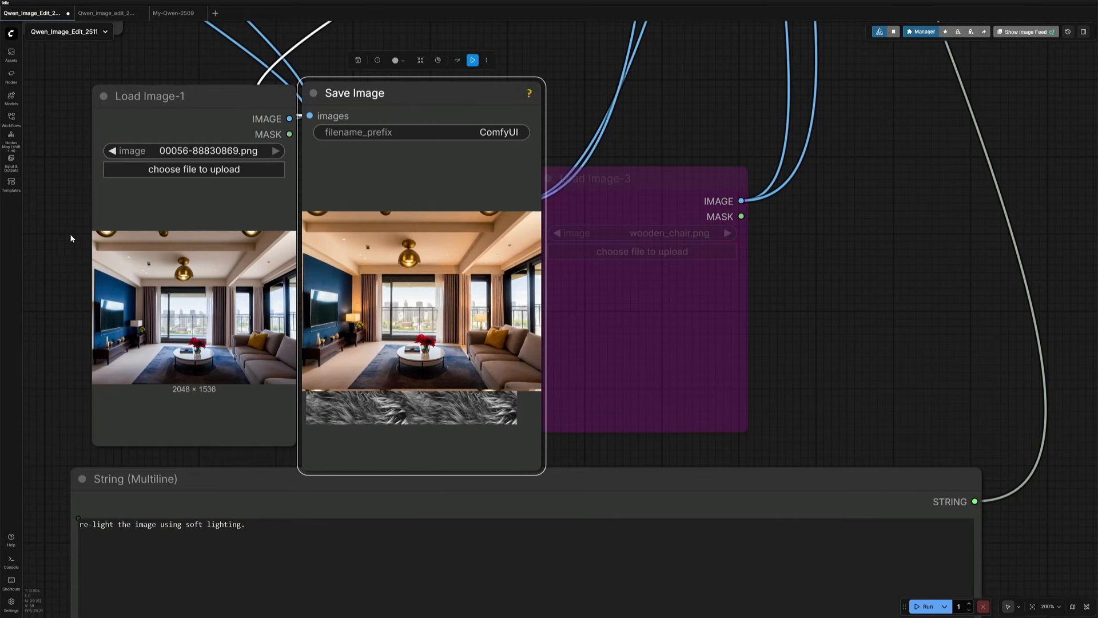
Compare the living room in Load Image-1 with its soft-lighting relit result, moving the Save Image node clear of the surrounding nodes.
scroll(73, 233, "up", 7)
left_click_drag(77, 234, 30, 189)
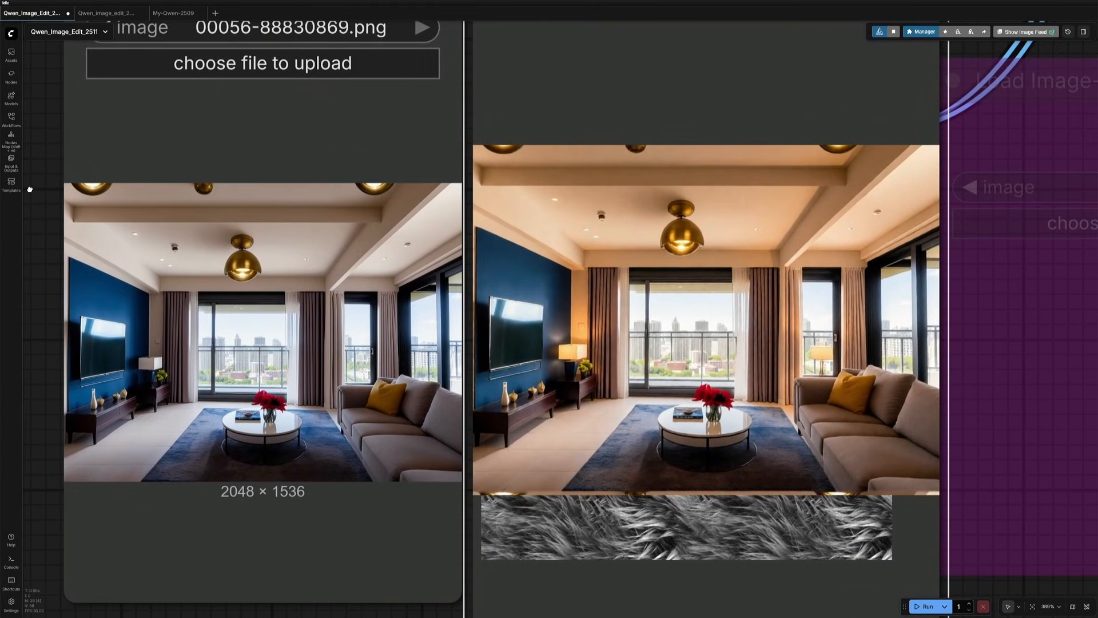
scroll(444, 147, "down", 4)
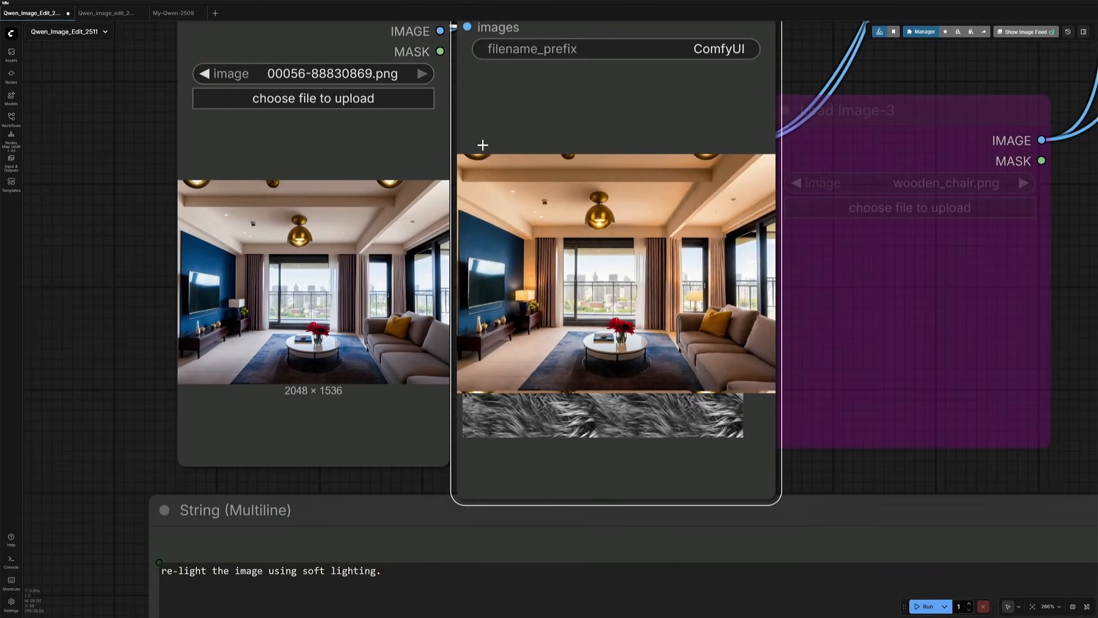
left_click_drag(543, 30, 547, 75)
scroll(166, 227, "up", 4)
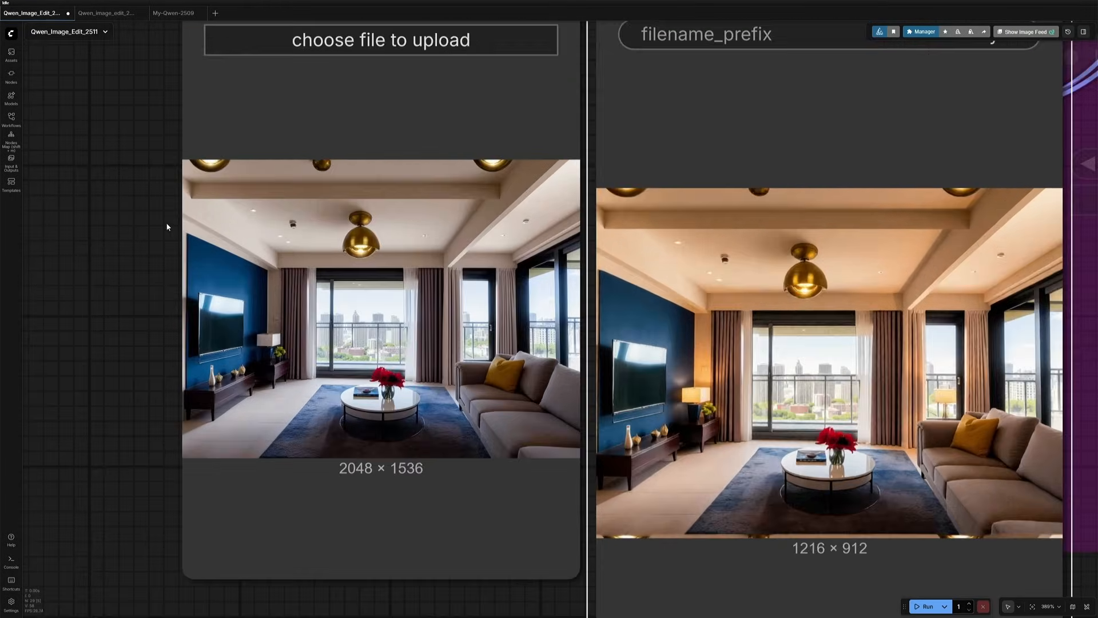
scroll(128, 223, "down", 6)
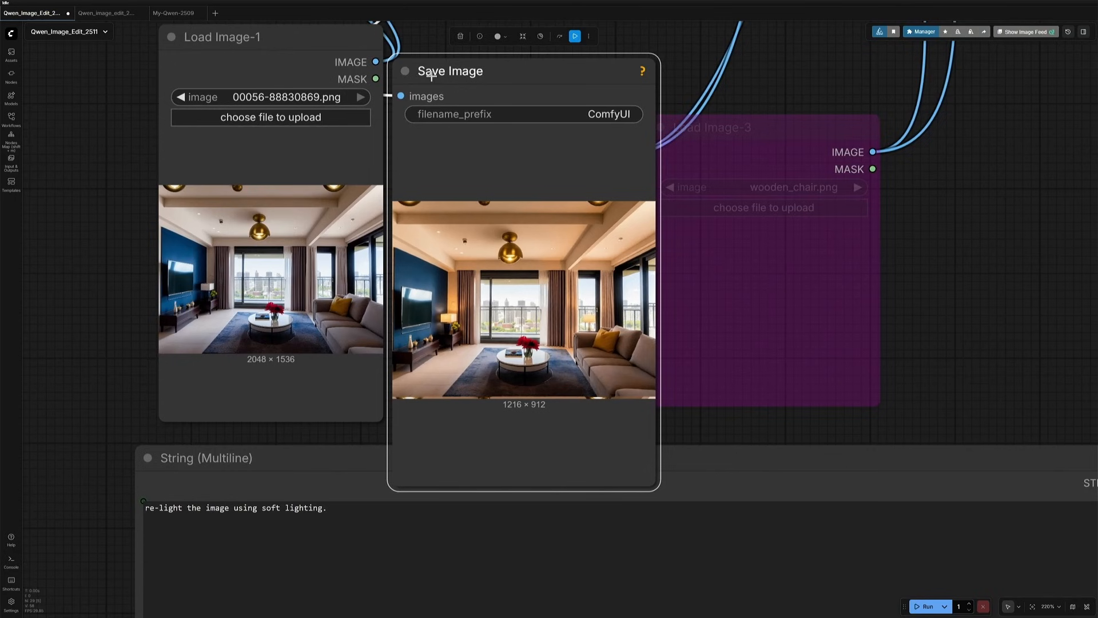
left_click_drag(430, 73, 601, 108)
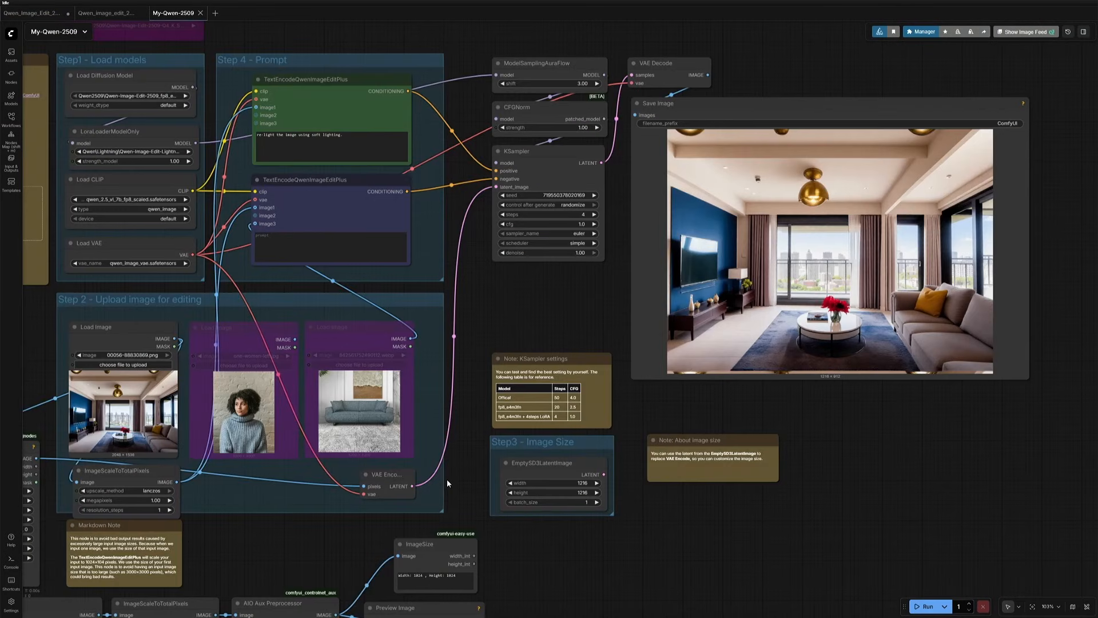
In the My-Qwen-2509 workflow, place the Load Image node beside the Save Image result and compare the two living room images.
left_click_drag(104, 327, 584, 151)
scroll(798, 395, "up", 5)
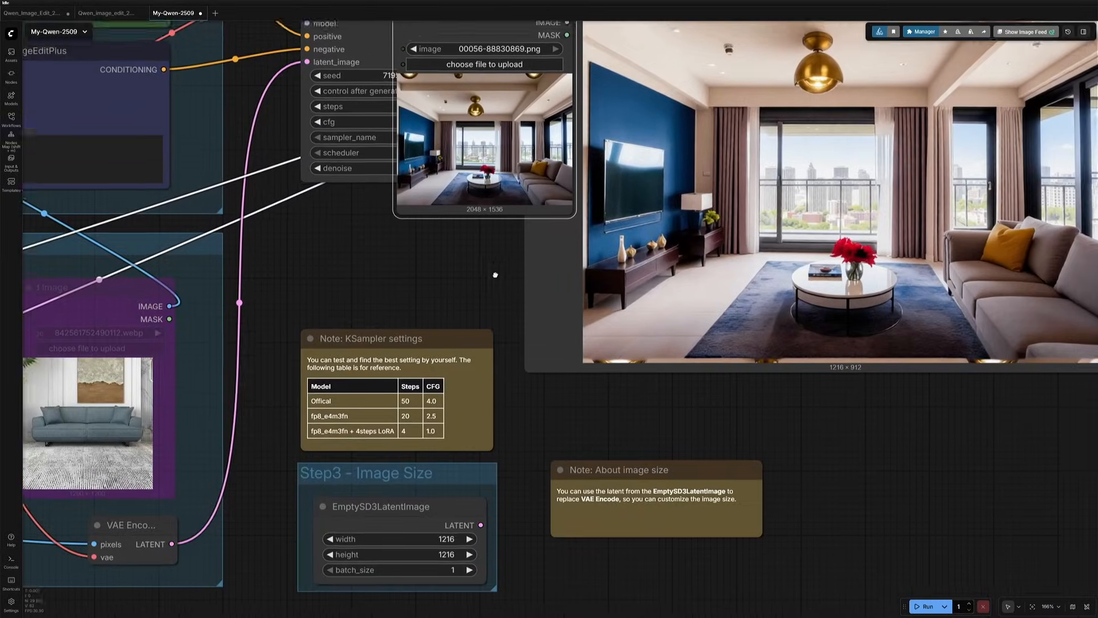
left_click_drag(495, 275, 199, 457)
scroll(321, 420, "up", 2)
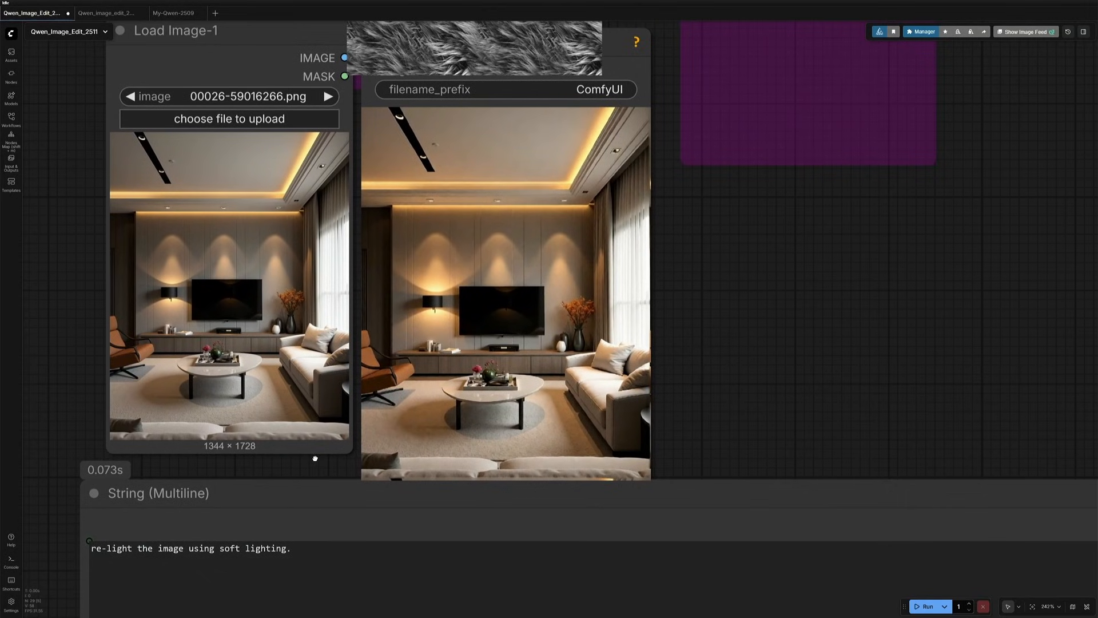
In the Qwen_Image_Edit_2511 workflow, move the String (Multiline) node down to uncover the whole relit living room in Save Image.
scroll(317, 457, "down", 1)
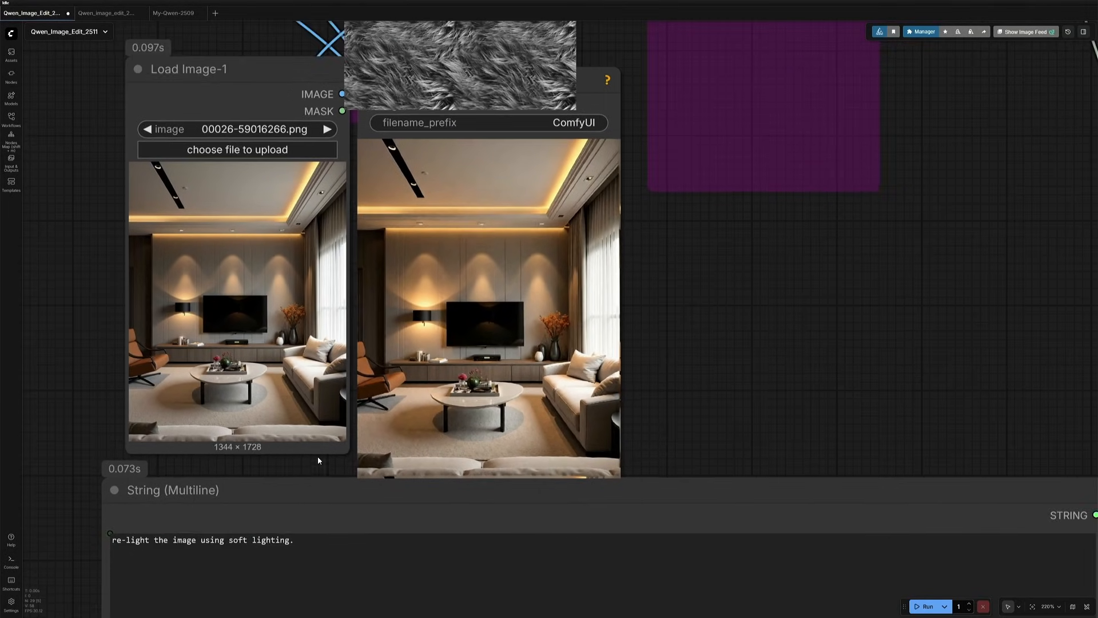
left_click_drag(341, 481, 326, 501)
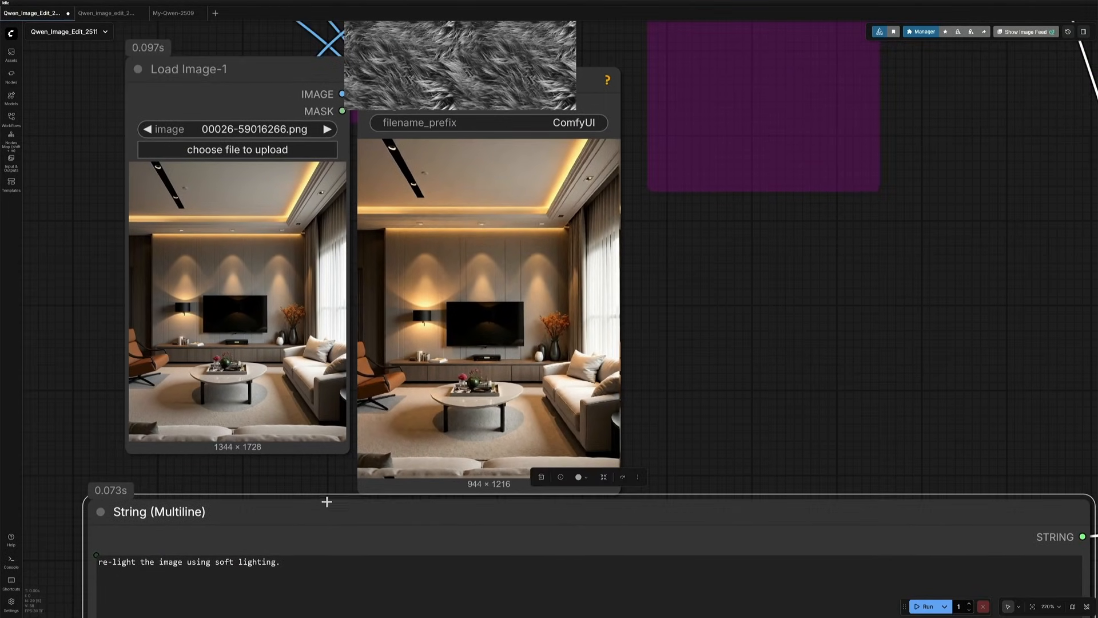
left_click(318, 477)
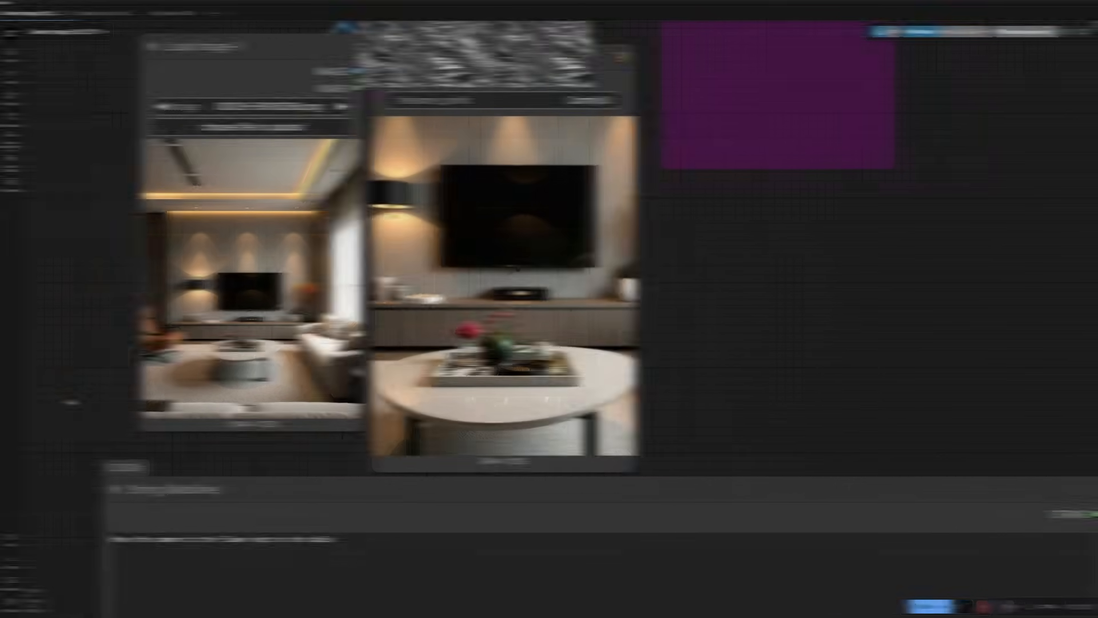
Copy the coffee table close-up from Save Image into Load Image-1 and load 289.jpg into Load Image-2.
scroll(79, 422, "up", 3)
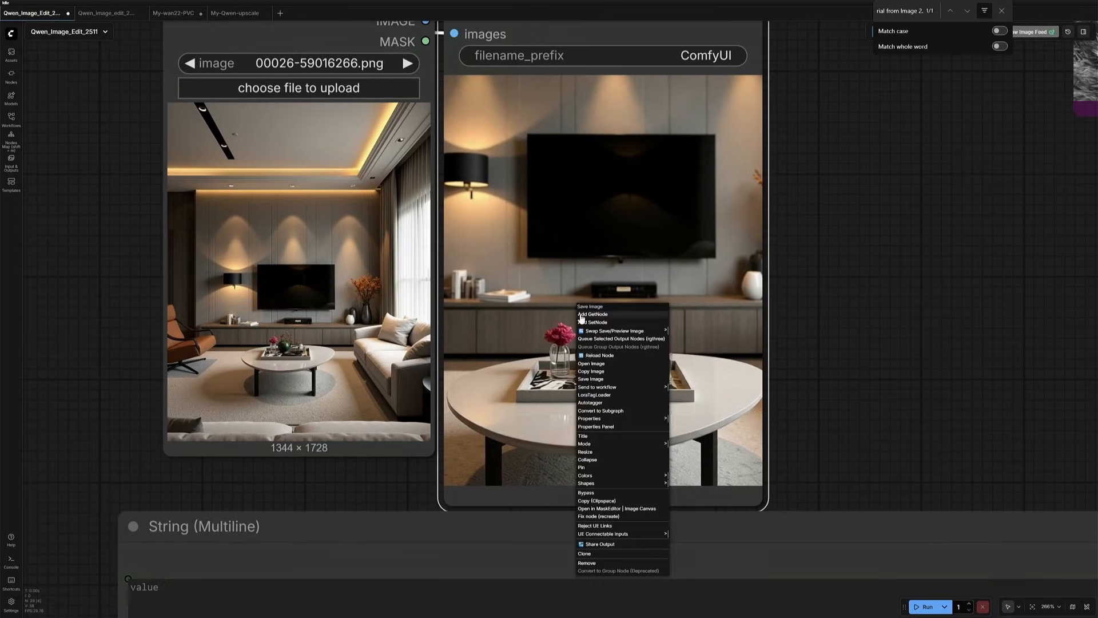
left_click(590, 371)
key("ctrl+v")
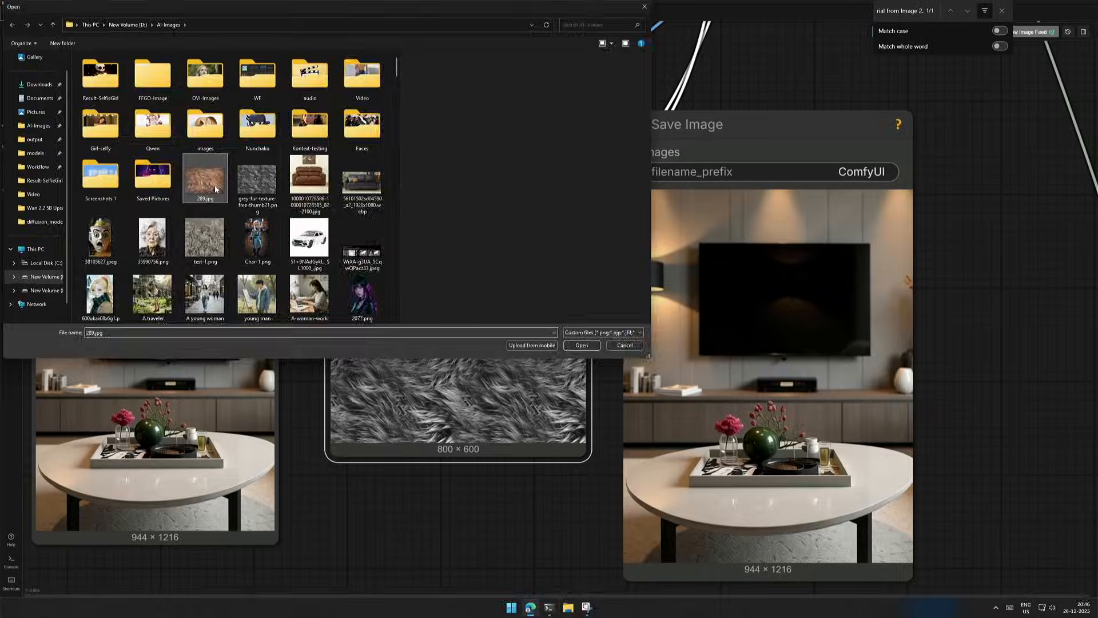
double_click(205, 179)
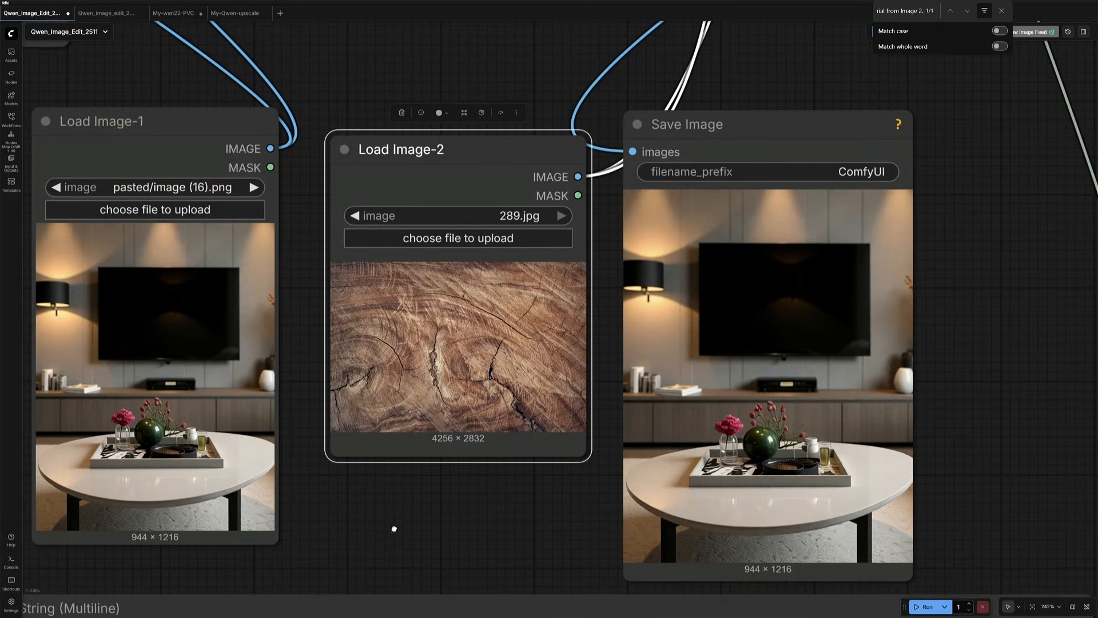
Run the workflow with the prompt "Replace the tabletop surfaces in Image 1 with the wood material from Image 2.".
scroll(437, 507, "up", 2)
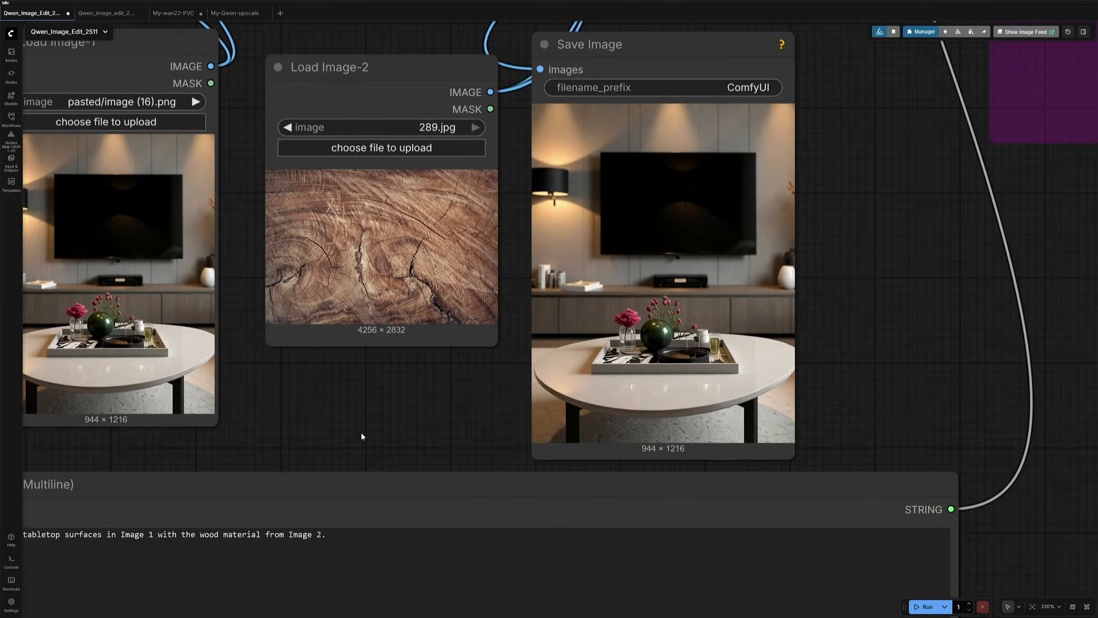
left_click_drag(347, 437, 439, 442)
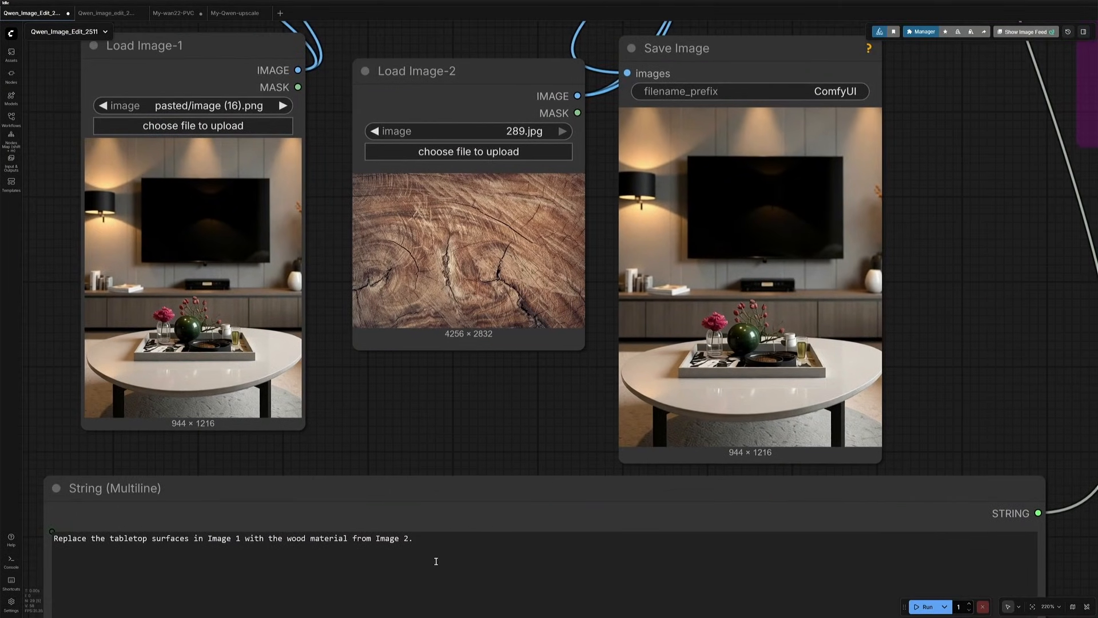
left_click(436, 558)
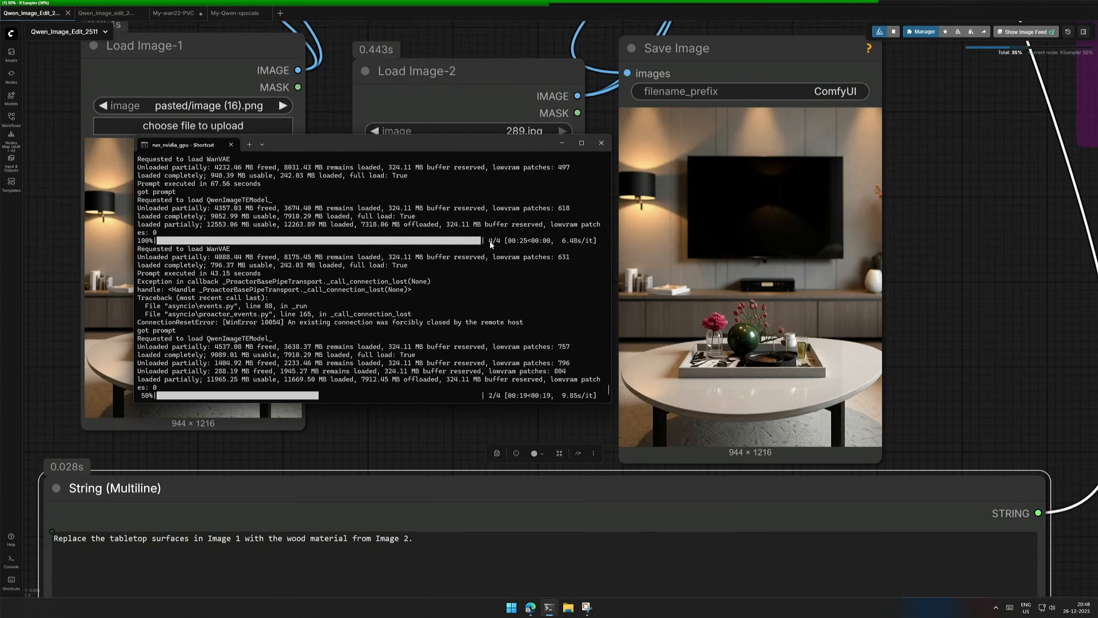
Check the sampling progress and prompt execution time in the console window, then return to the workflow.
left_click_drag(210, 277, 261, 276)
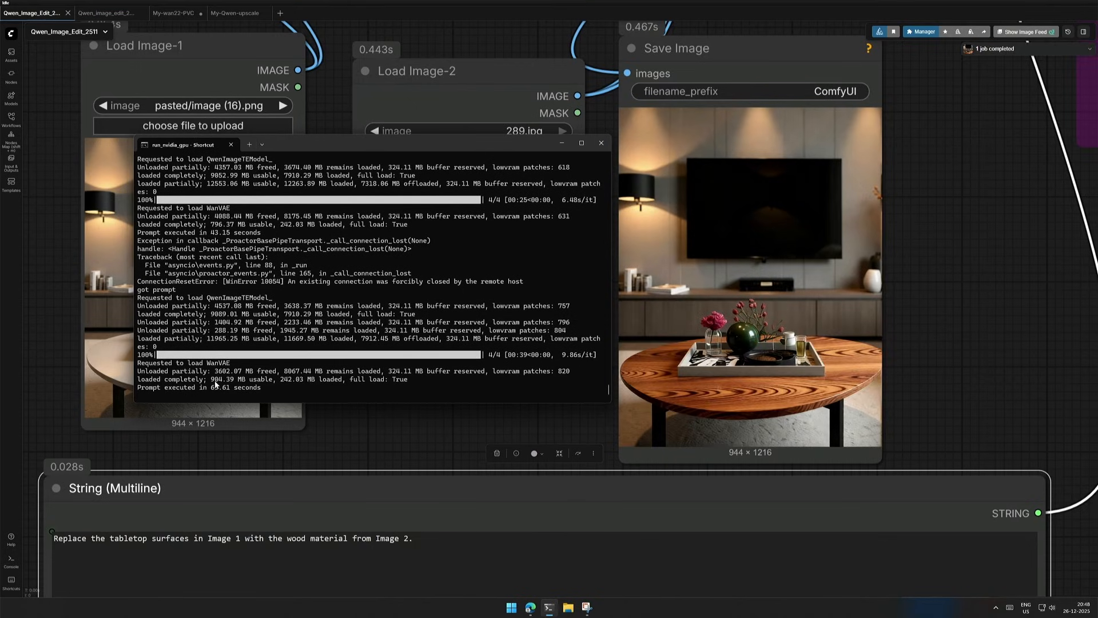
left_click_drag(211, 387, 236, 393)
left_click(250, 393)
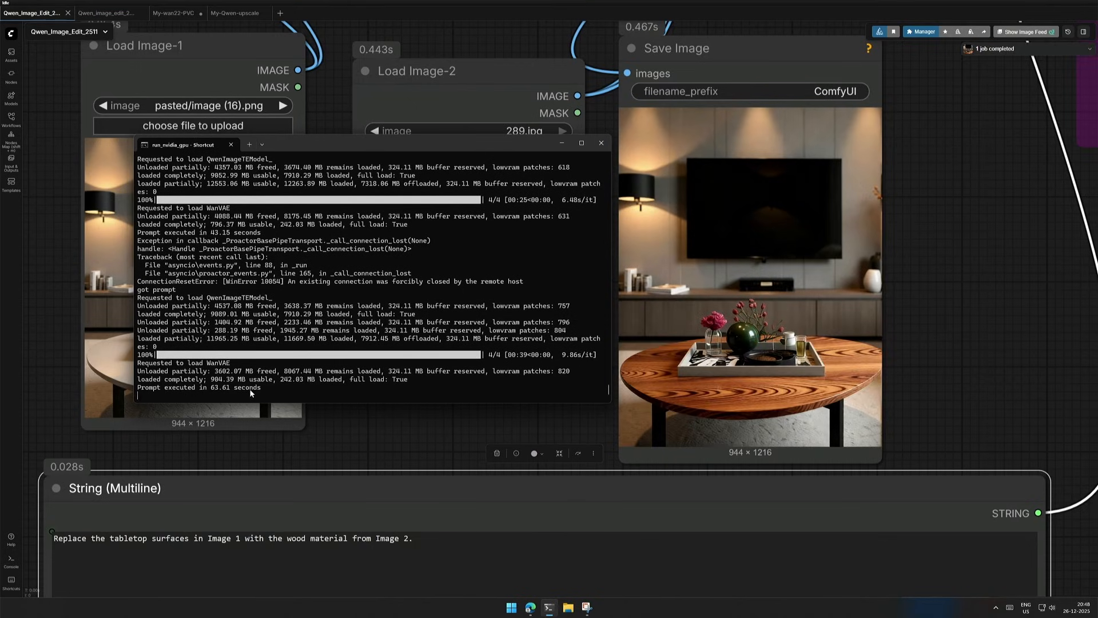
left_click(401, 443)
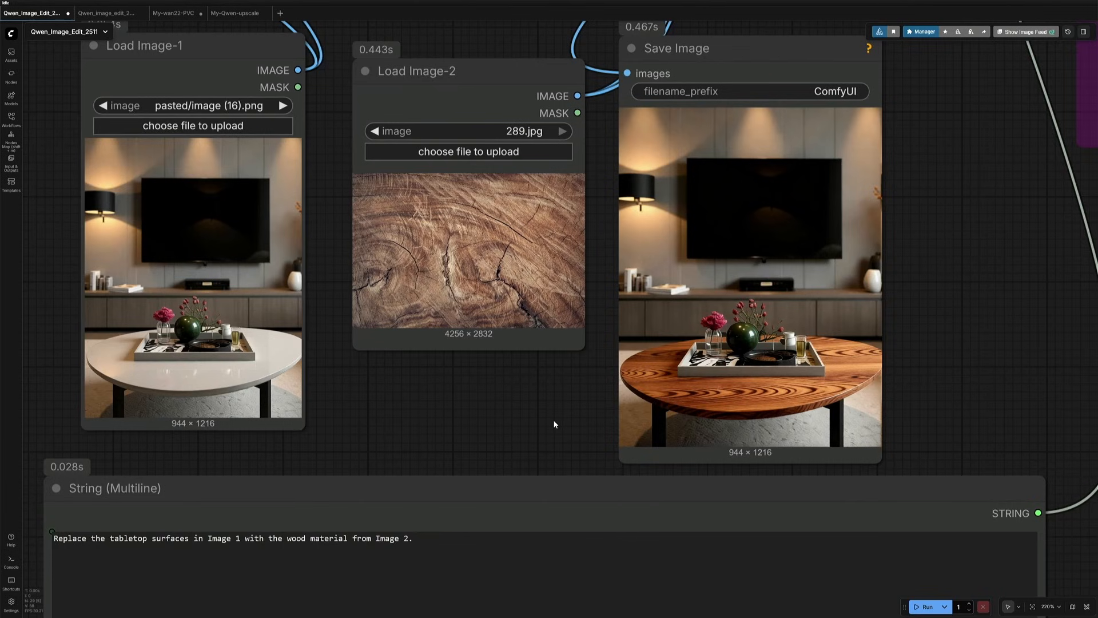
Compare the wood tabletop results in Save Image with the table in Load Image-1 and the wood texture in Load Image-2.
scroll(553, 419, "up", 1)
left_click_drag(533, 427, 535, 437)
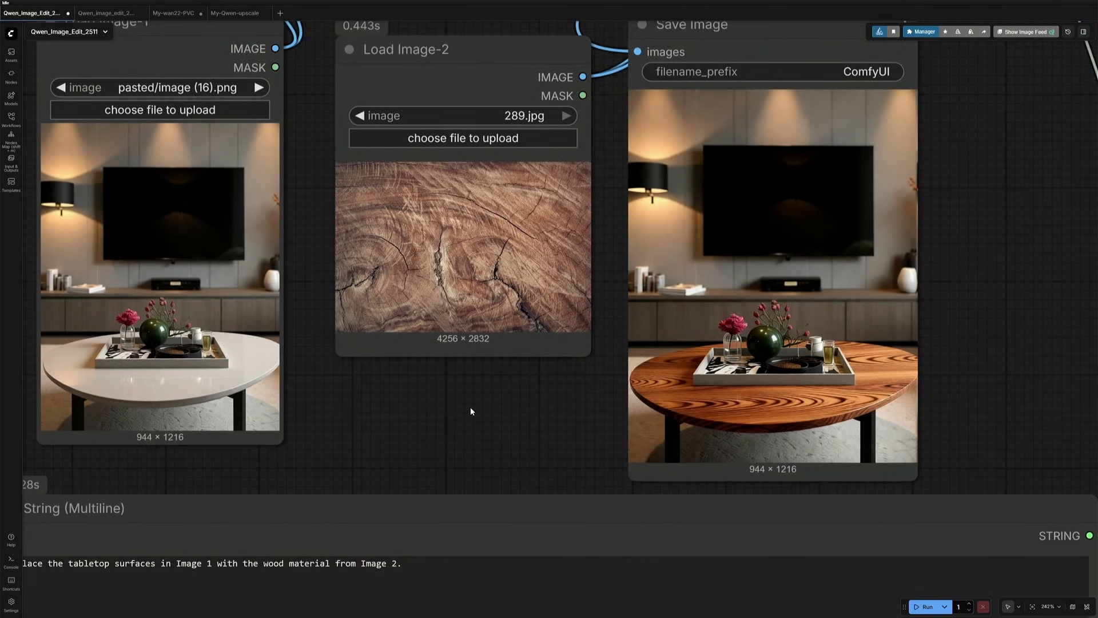
scroll(470, 407, "down", 5)
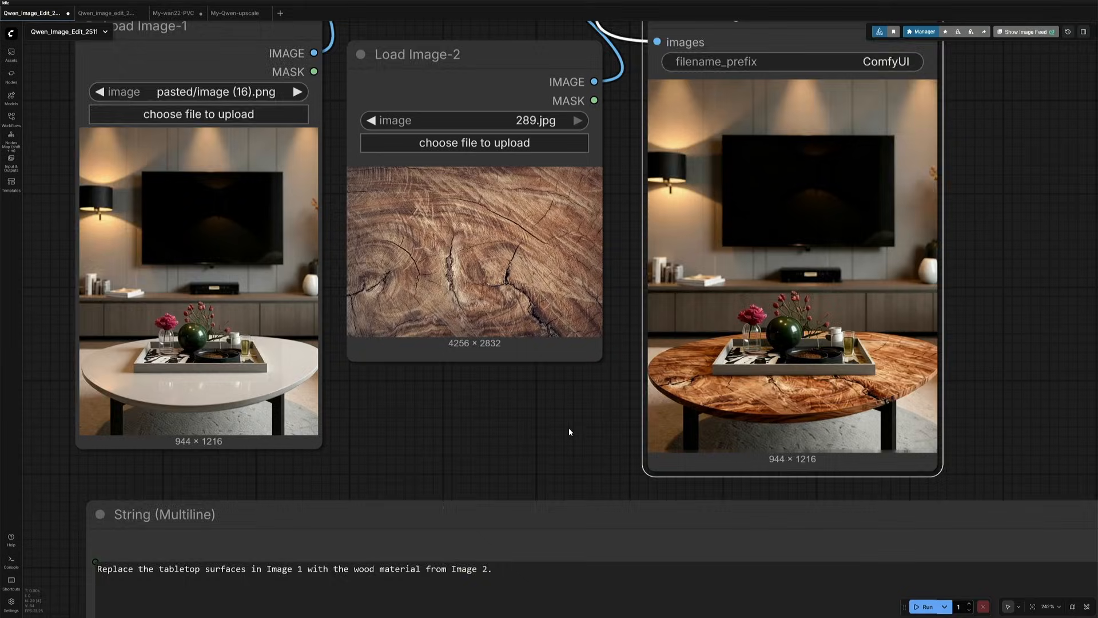
scroll(569, 428, "down", 4)
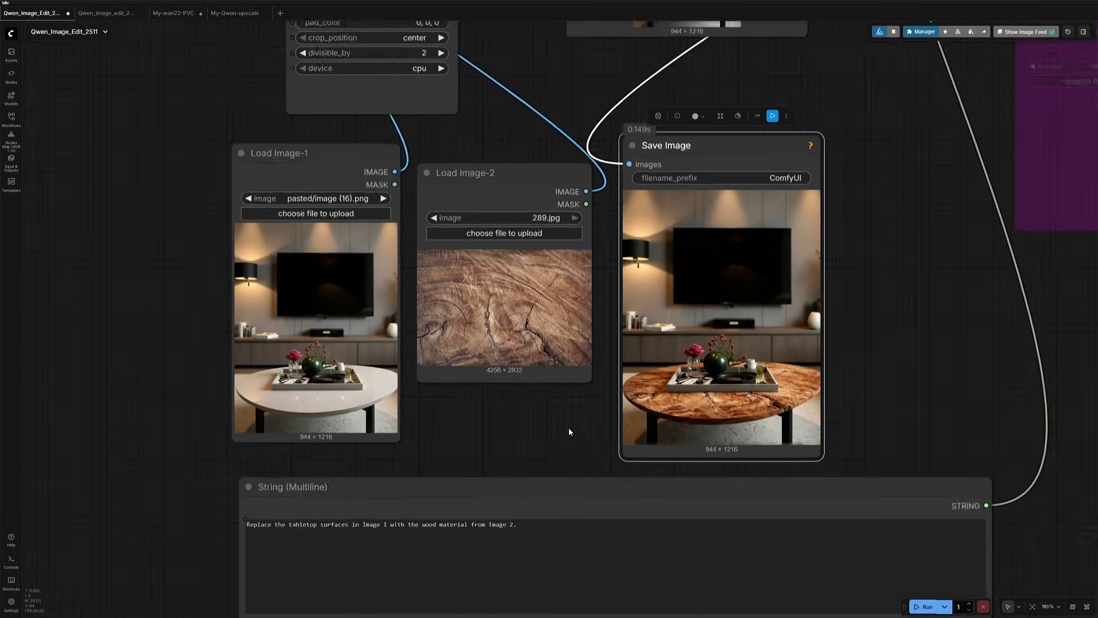
Move the Load Image-2 node away from the other image nodes and place it beside the ImageScaleToTotalPixels node.
scroll(569, 427, "down", 1)
left_click_drag(485, 197, 122, 79)
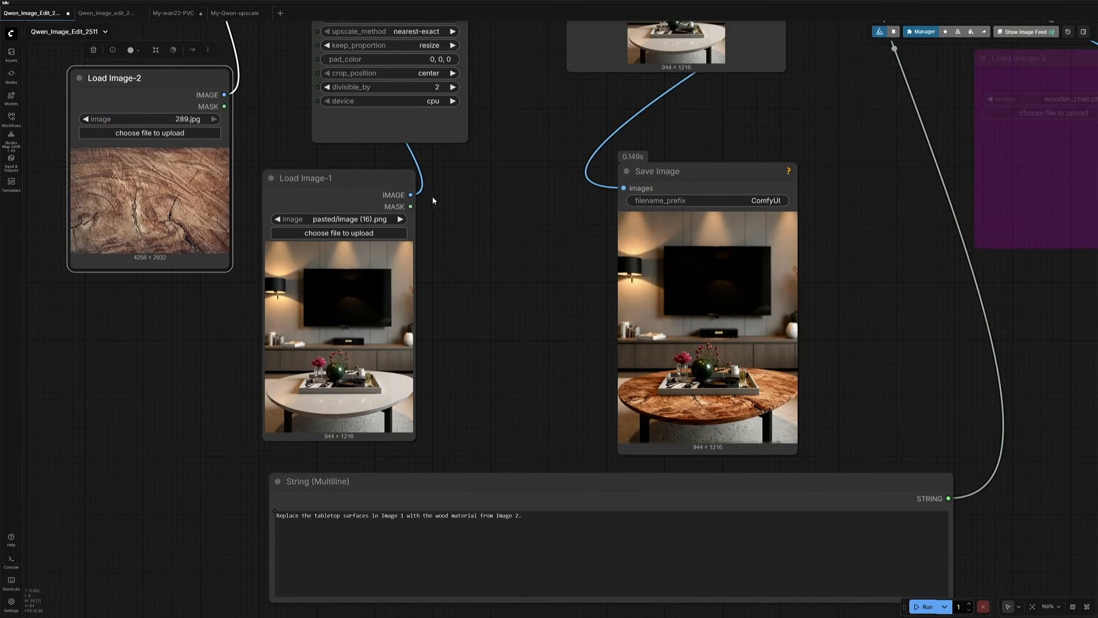
left_click_drag(516, 215, 664, 407)
scroll(385, 486, "up", 4)
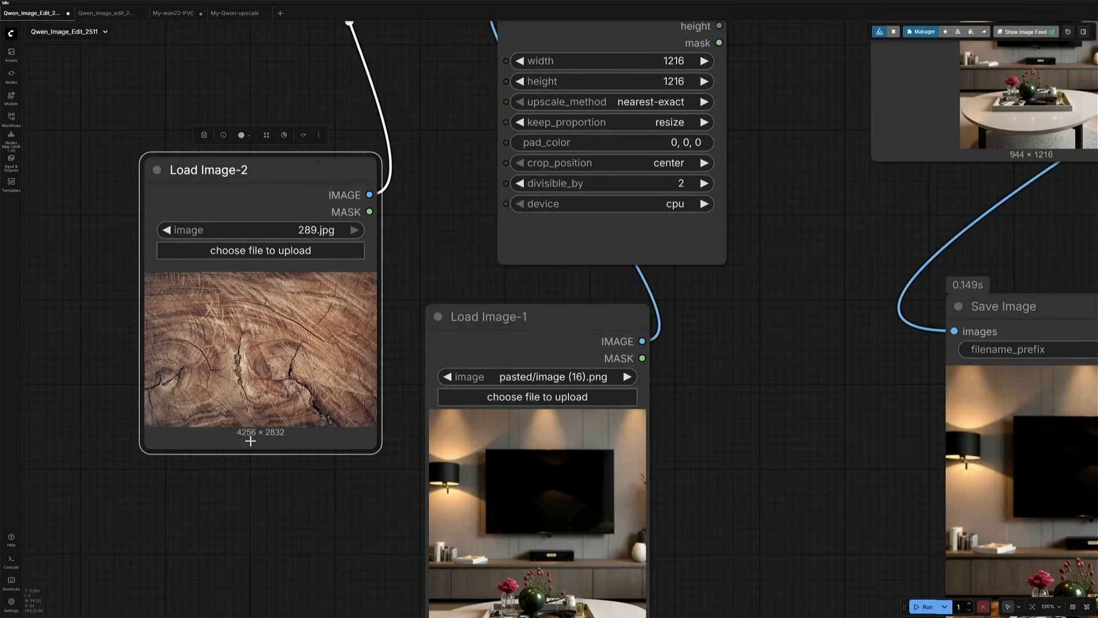
left_click_drag(444, 291, 514, 560)
left_click_drag(371, 440, 250, 140)
left_click_drag(465, 259, 356, 479)
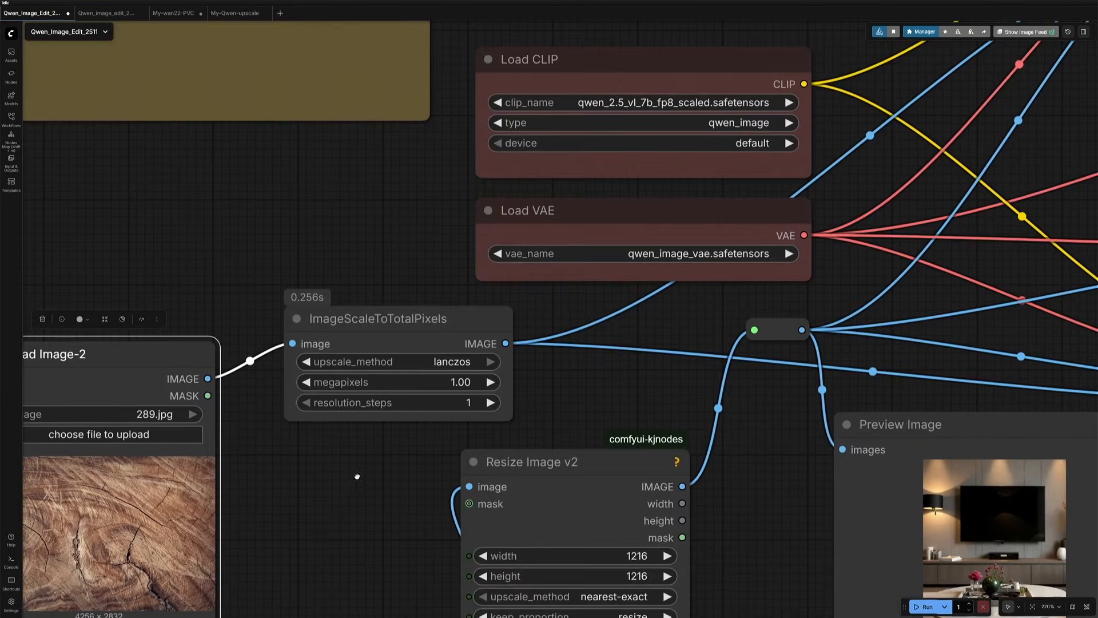
Trace the ImageScaleToTotalPixels output to the image2 inputs of both TextEncodeQwenImageEditPlus nodes.
left_click(413, 333)
scroll(452, 435, "down", 5)
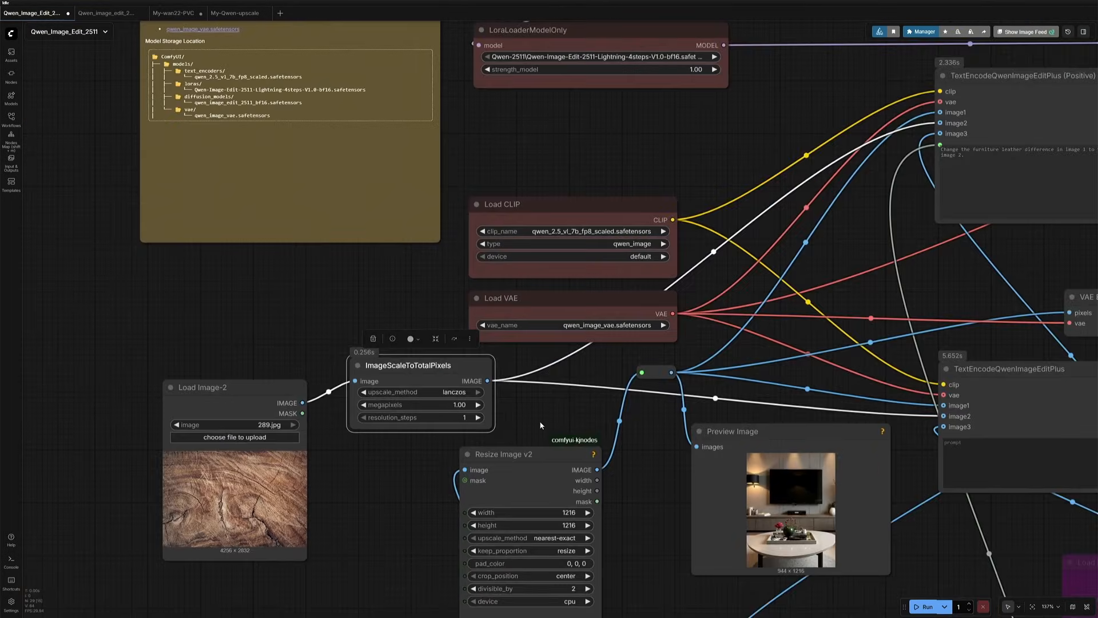
left_click_drag(540, 425, 476, 428)
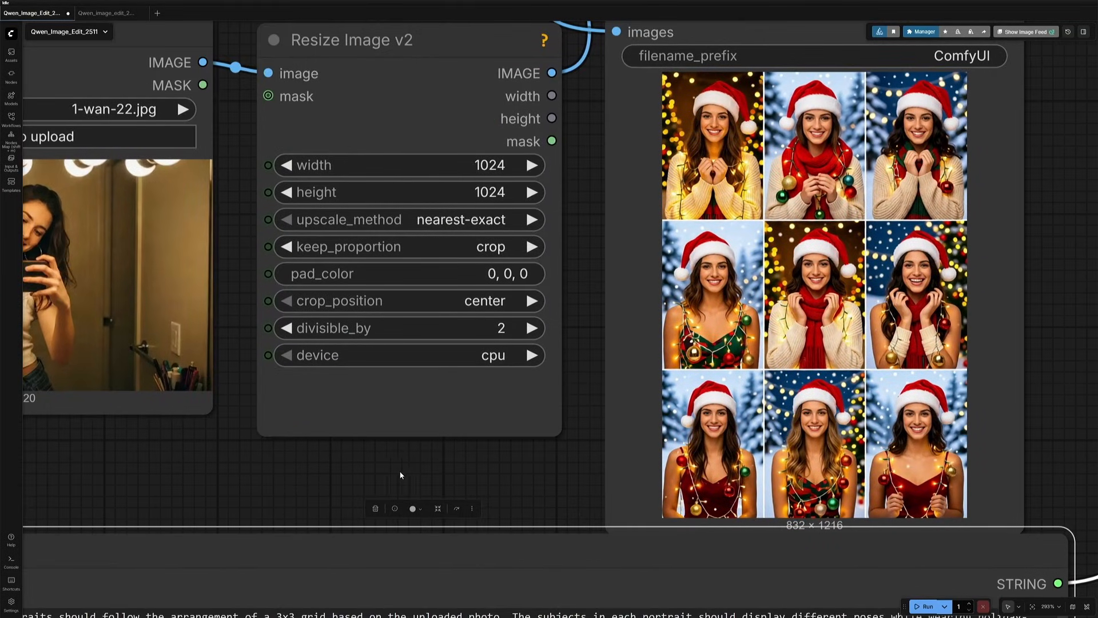
left_click_drag(400, 464, 473, 482)
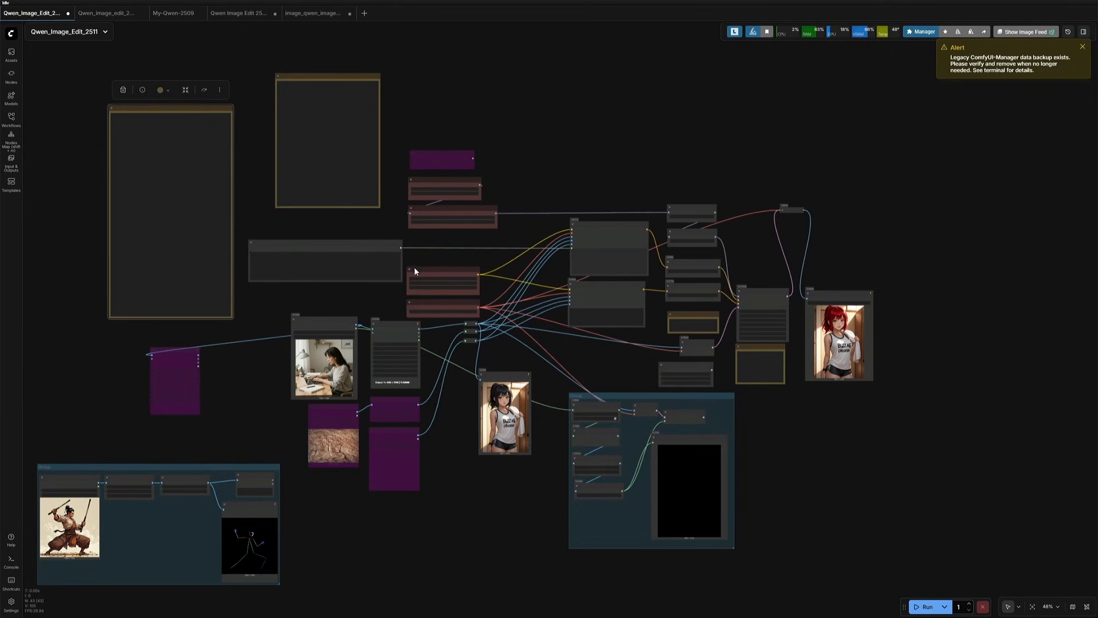
Open the Qwen2.5-VL-7B-Instruct-GGUF link from the Model Links note and look through the available GGUF files on Hugging Face.
scroll(414, 267, "up", 5)
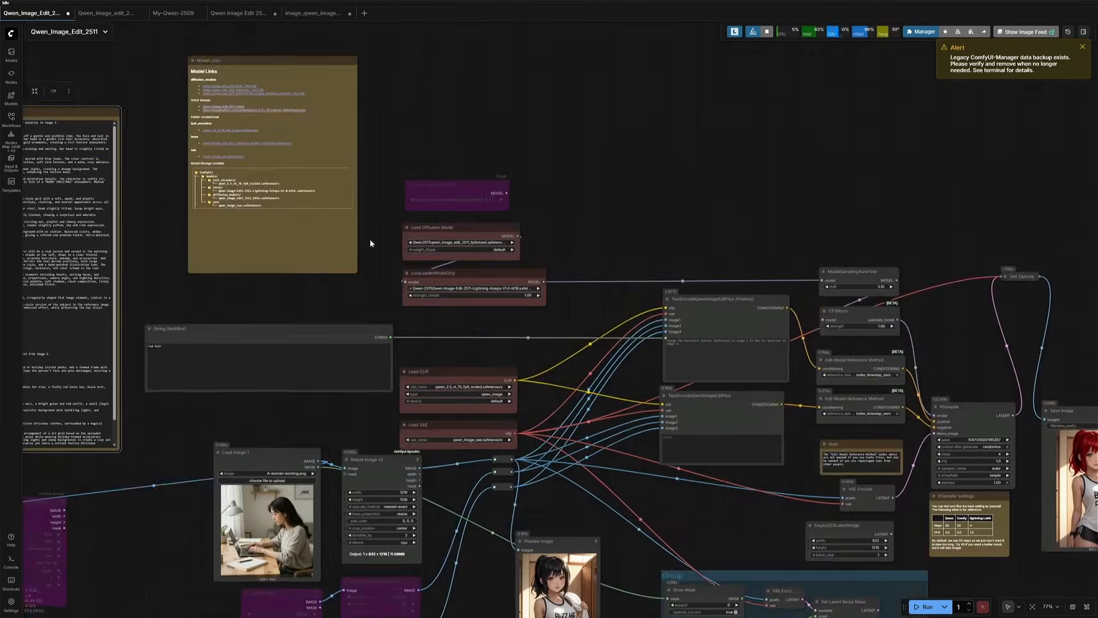
scroll(369, 238, "up", 8)
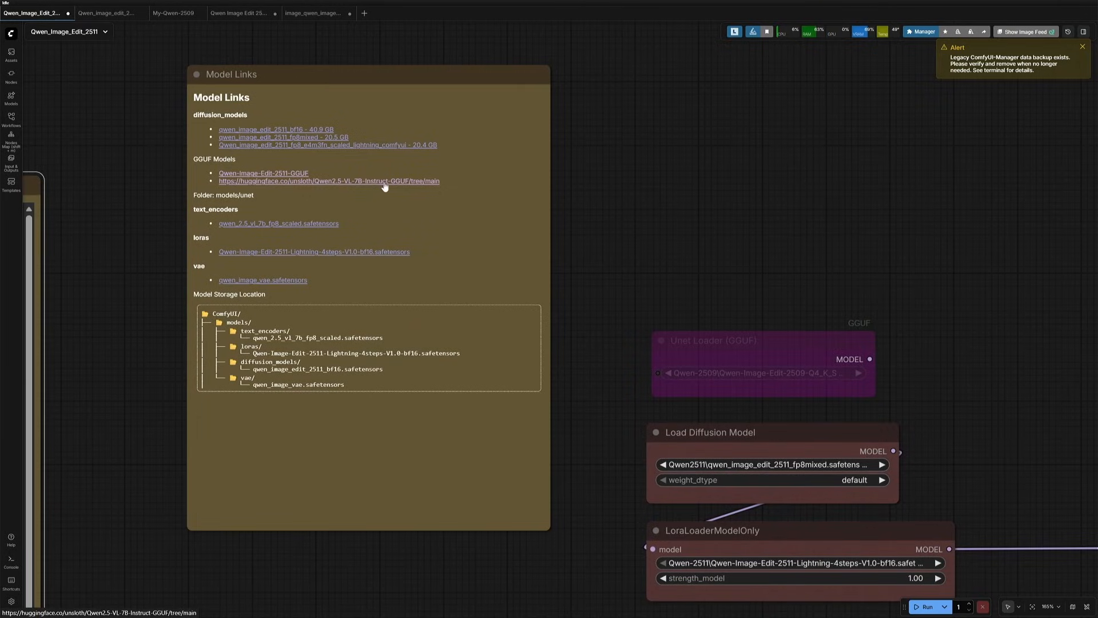
left_click(305, 181)
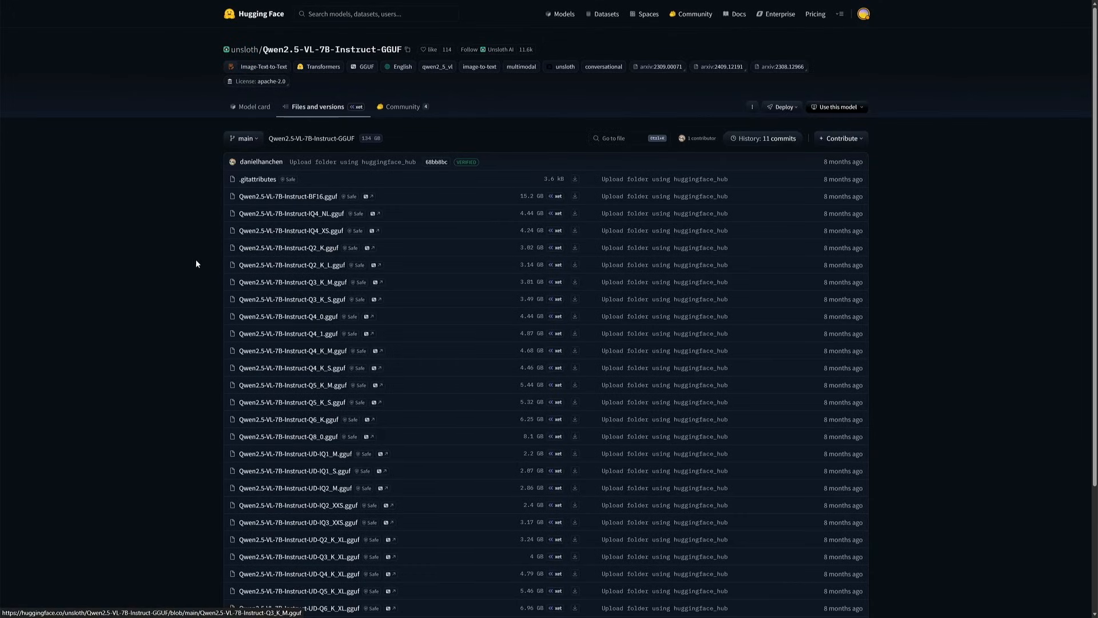
scroll(194, 258, "down", 5)
scroll(195, 261, "up", 2)
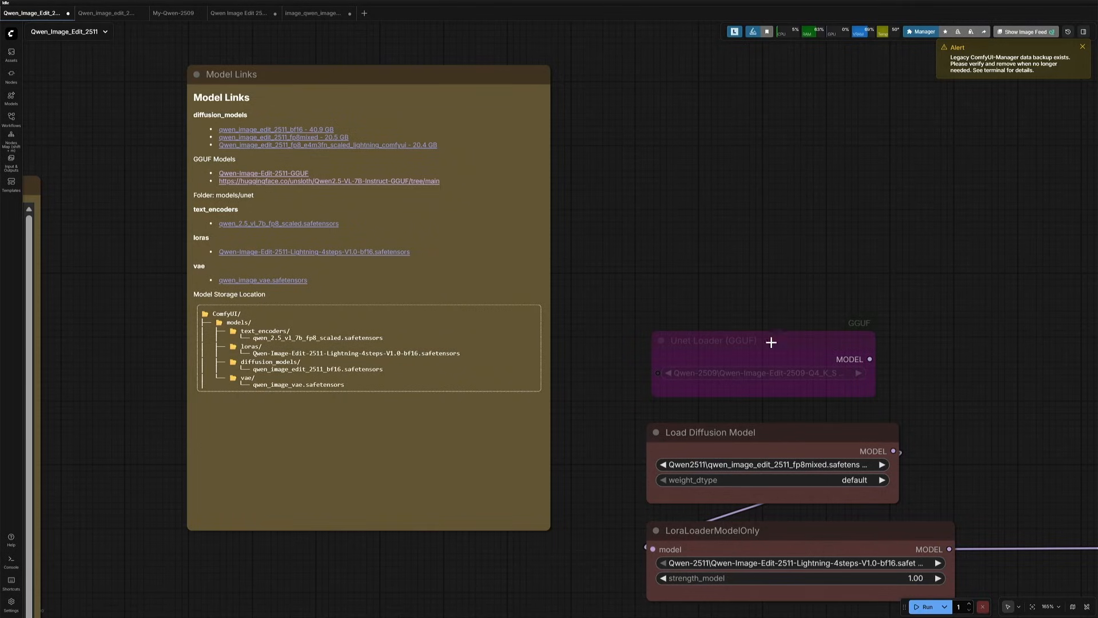
Stack the Unet Loader (GGUF) and CLIPLoader (GGUF) nodes above Load Diffusion Model and bypass the CLIPLoader (GGUF) node.
left_click(730, 337)
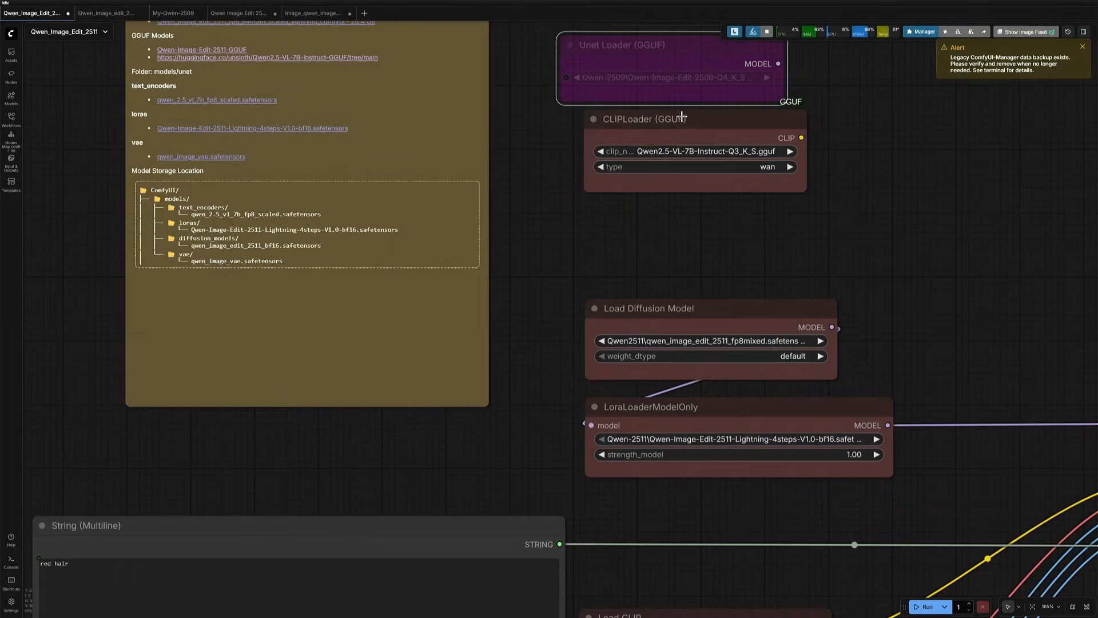
left_click_drag(678, 113, 672, 179)
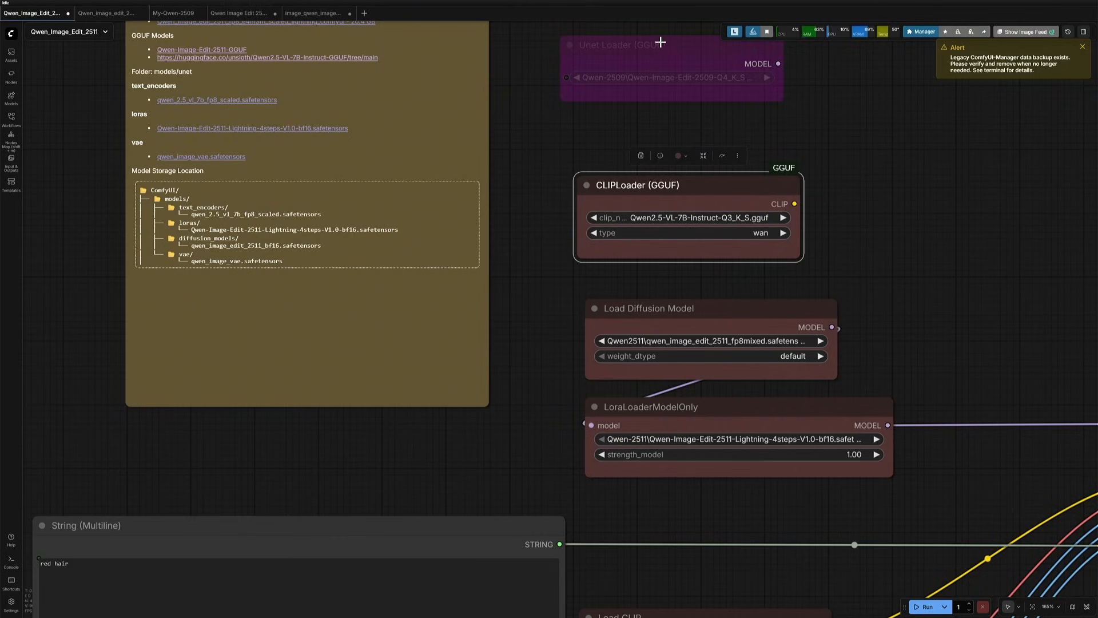
left_click_drag(662, 43, 674, 101)
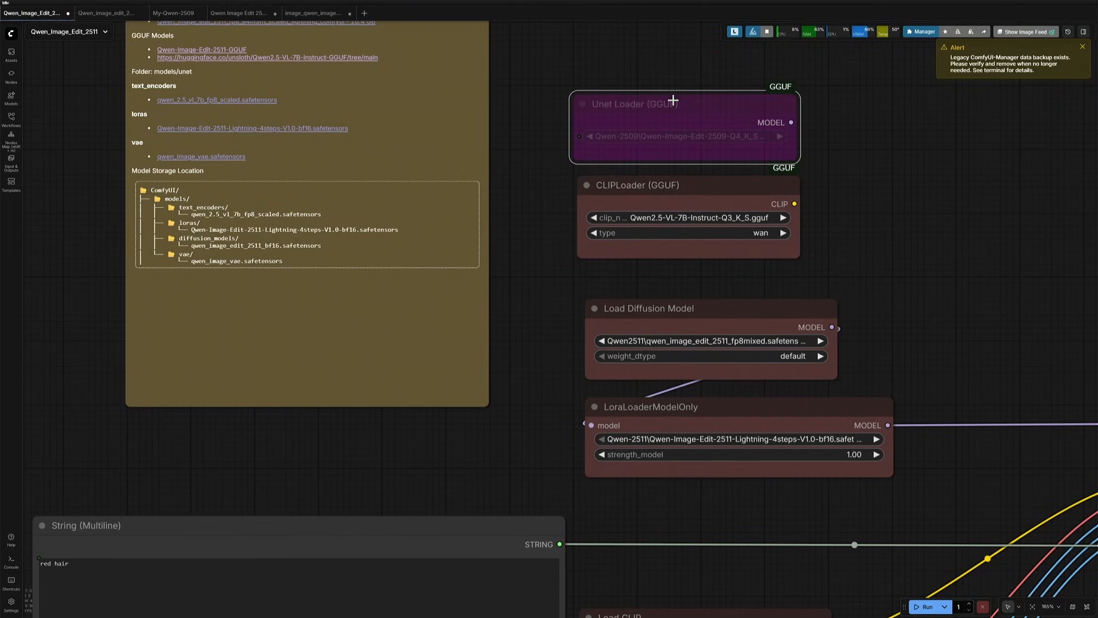
left_click(694, 186)
key("ctrl+b")
scroll(543, 273, "down", 3)
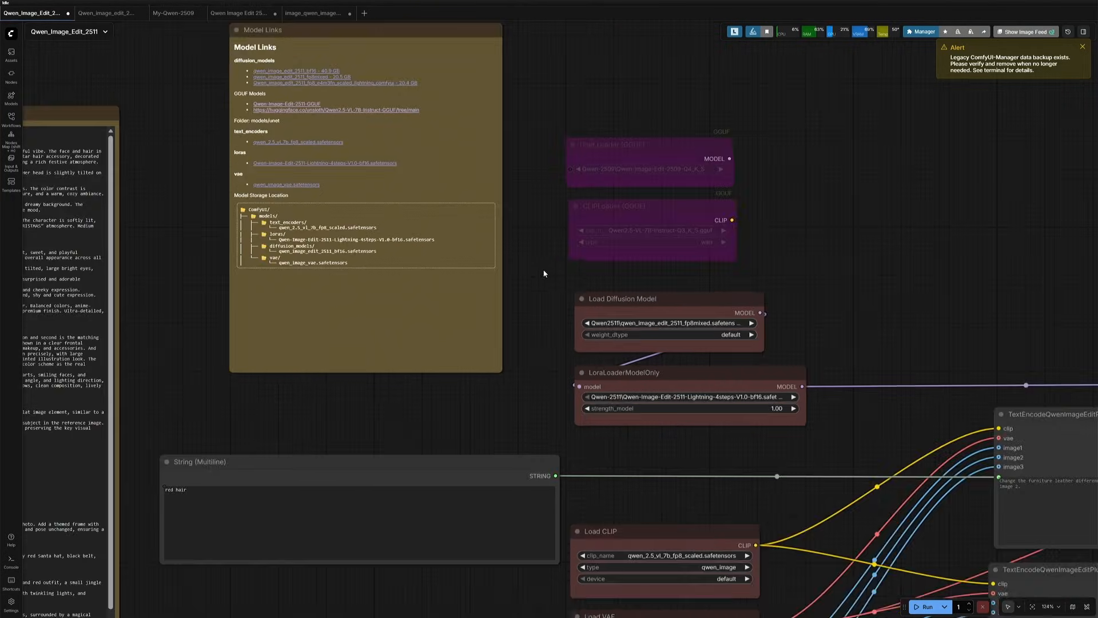
Compare the bypassed GGUF loaders with the Load Diffusion Model and Load CLIP nodes they can replace.
left_click_drag(539, 251, 532, 152)
scroll(532, 155, "down", 1)
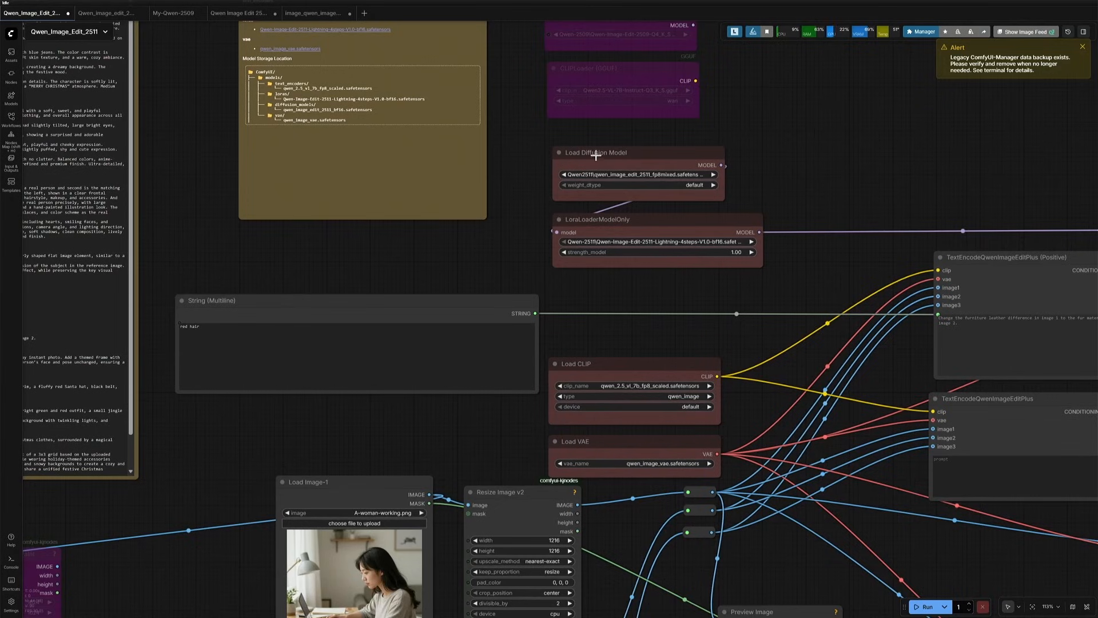
left_click(619, 153)
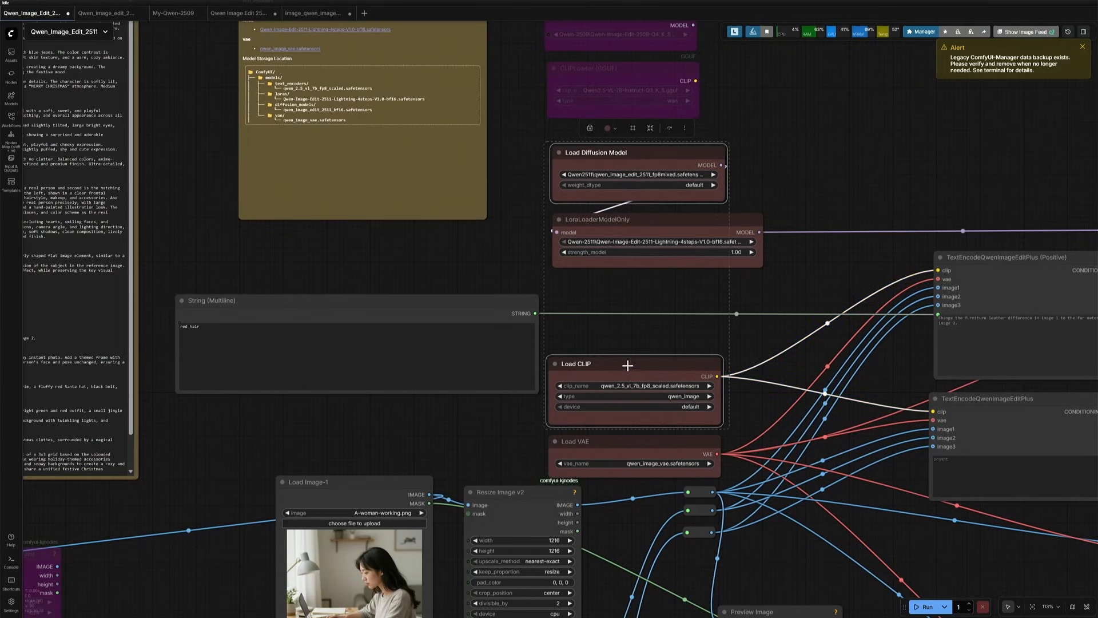
left_click(555, 129)
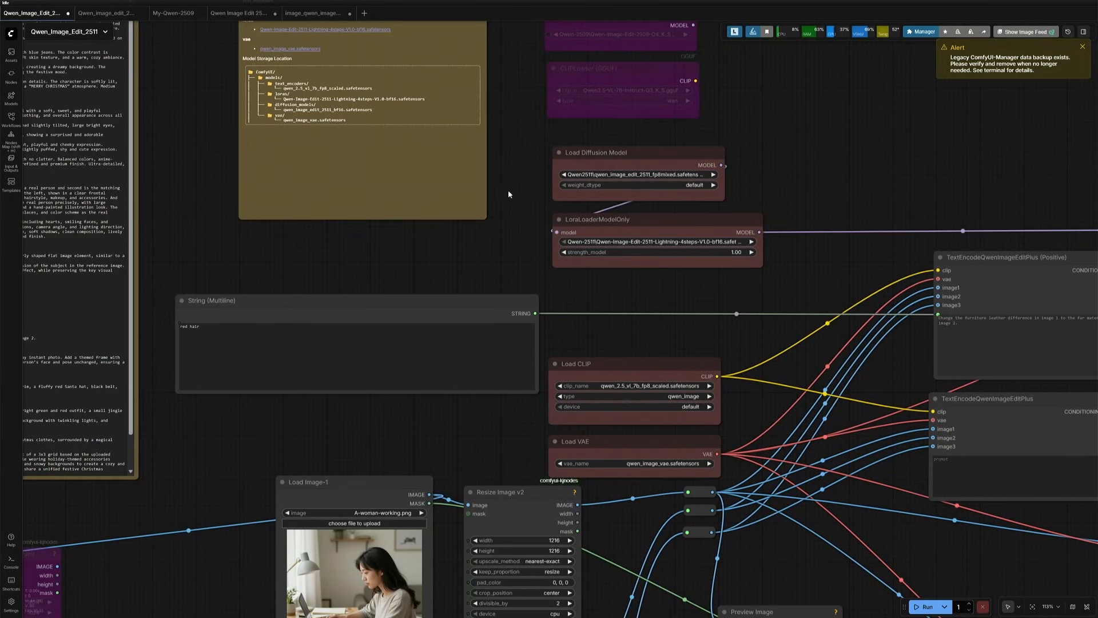
left_click_drag(516, 185, 514, 252)
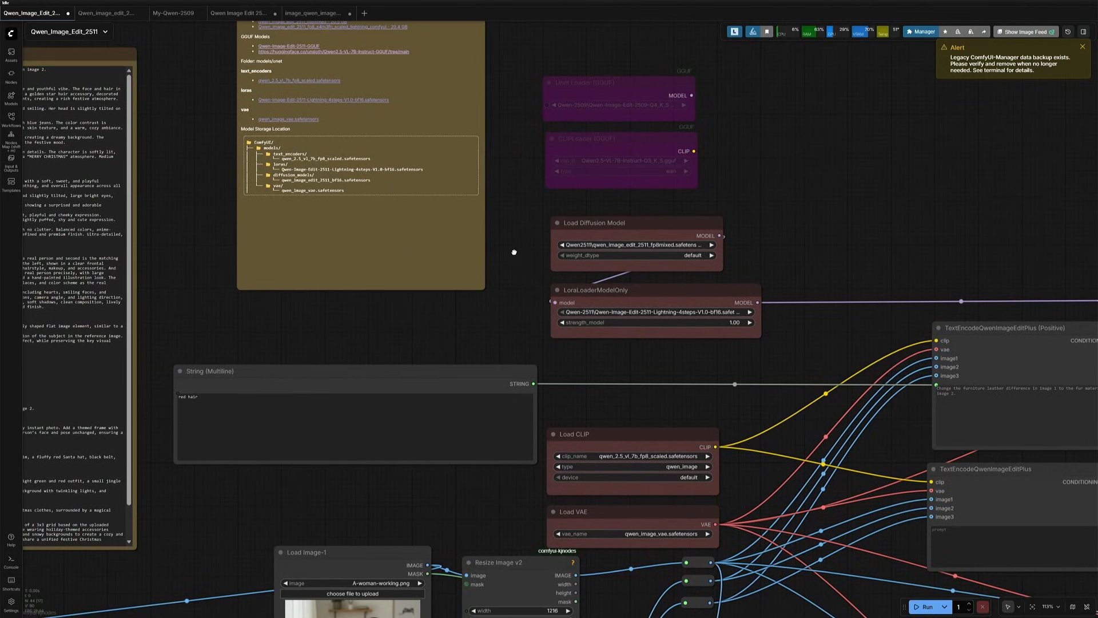
left_click_drag(517, 211, 480, 84)
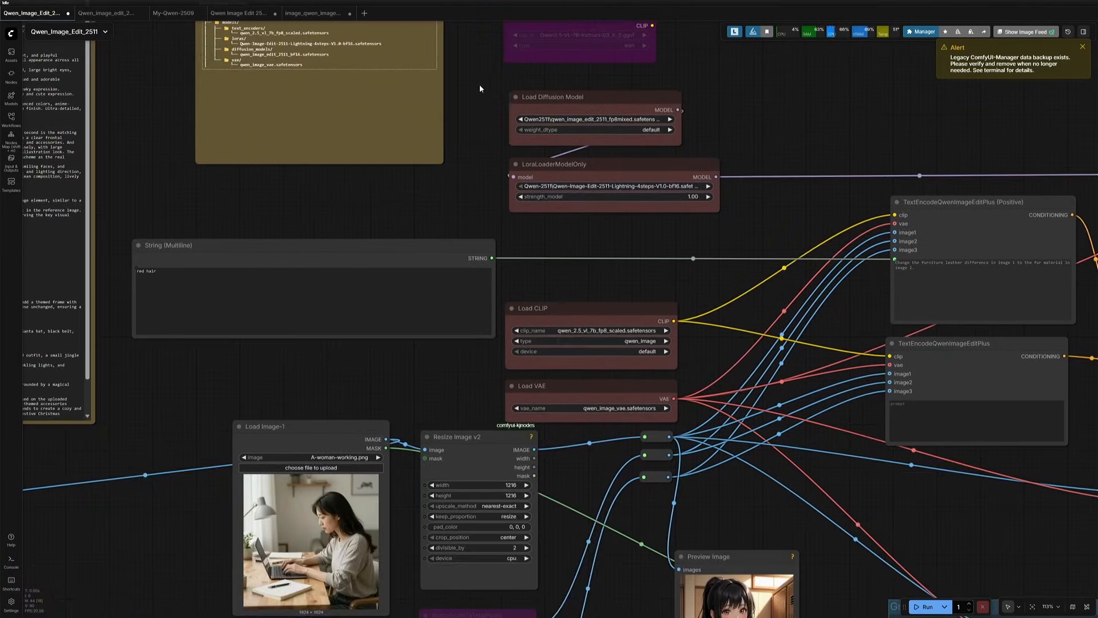
Trace the second and third reroute nodes to the image2 and image3 inputs of the TextEncodeQwenImageEditPlus nodes.
scroll(479, 85, "down", 3)
scroll(616, 379, "up", 2)
scroll(616, 380, "up", 2)
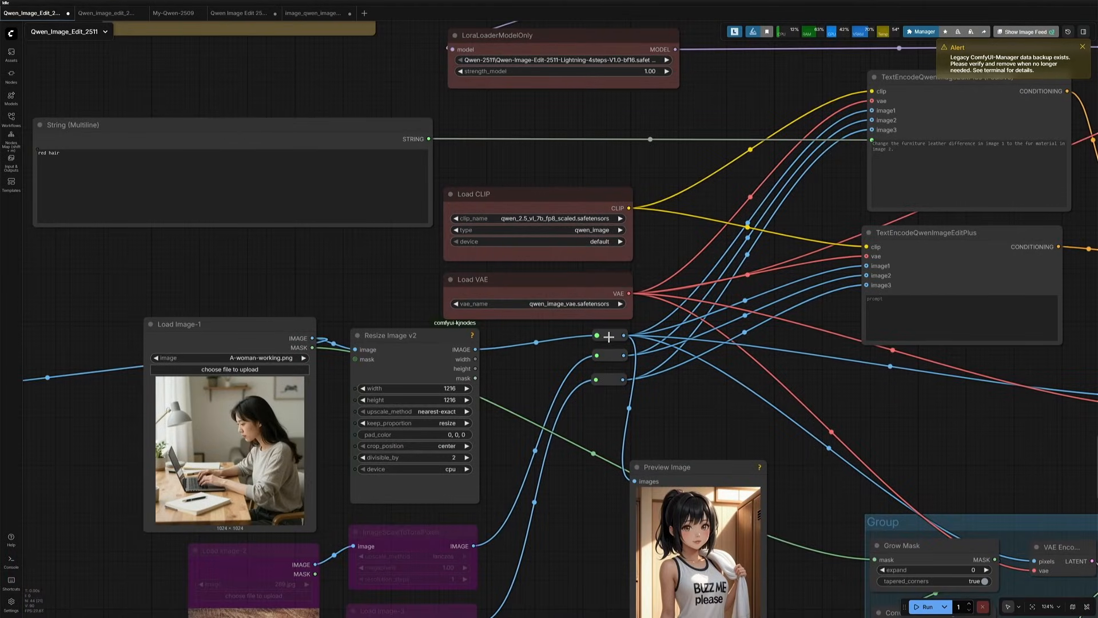
left_click(610, 355)
left_click(608, 379)
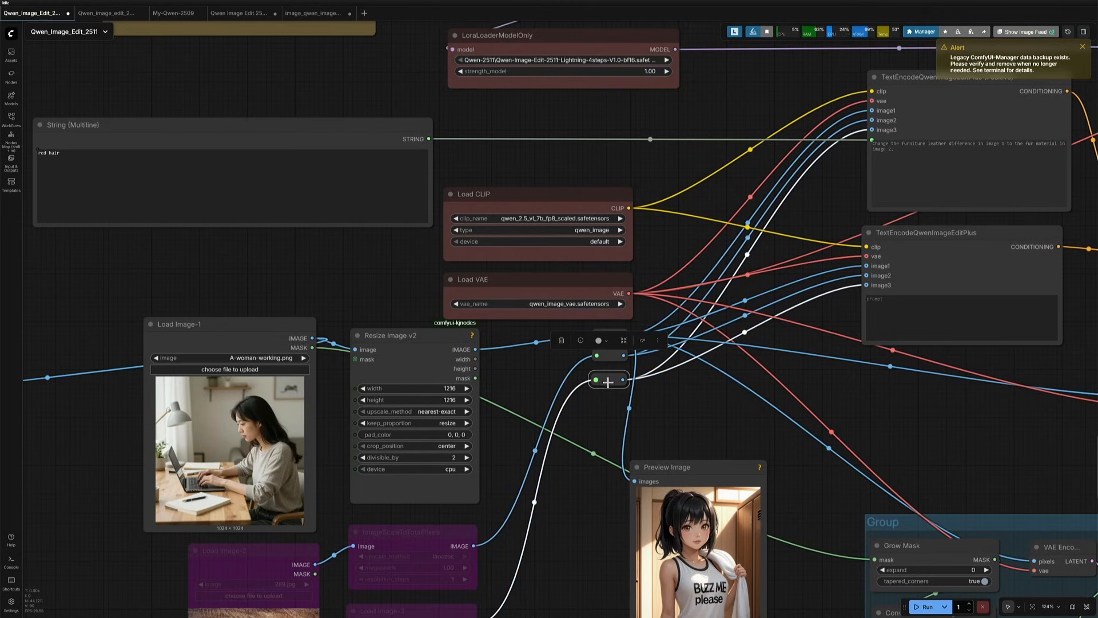
scroll(604, 407, "down", 4)
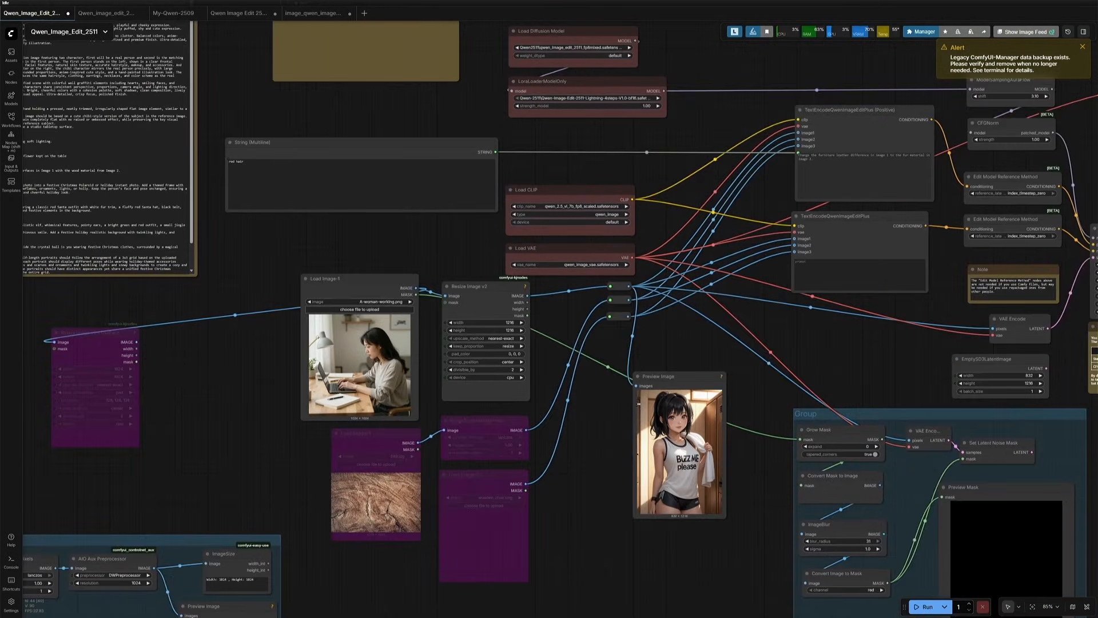
Move the Preview Image node up, closer to the three reroute nodes beside Resize Image v2.
left_click(635, 424)
left_click_drag(635, 423, 660, 369)
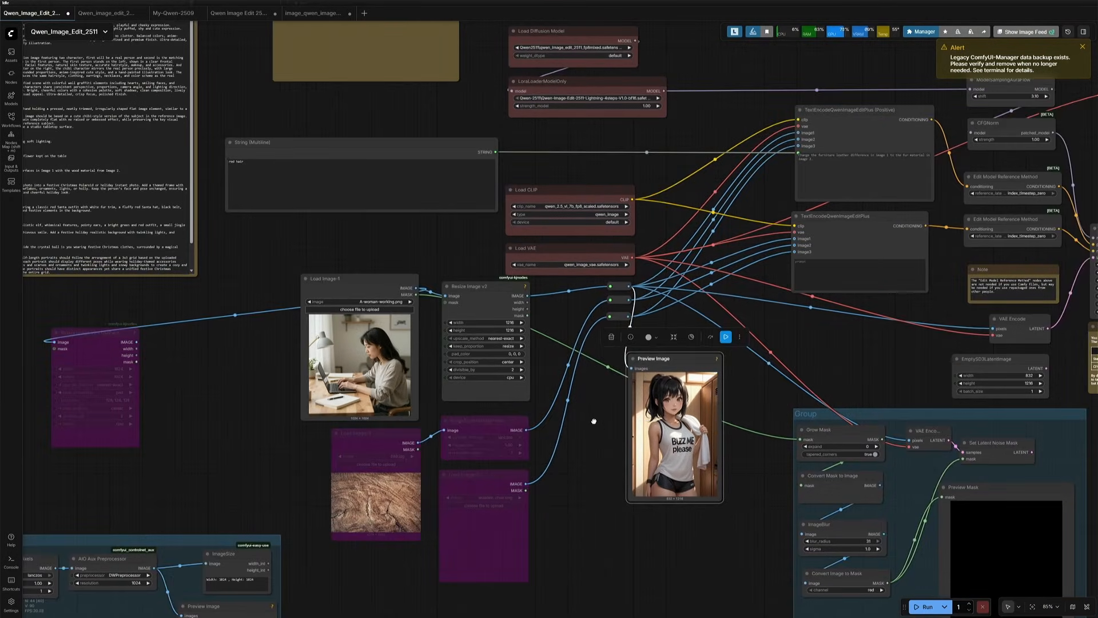
left_click_drag(601, 423, 539, 420)
scroll(537, 413, "up", 2)
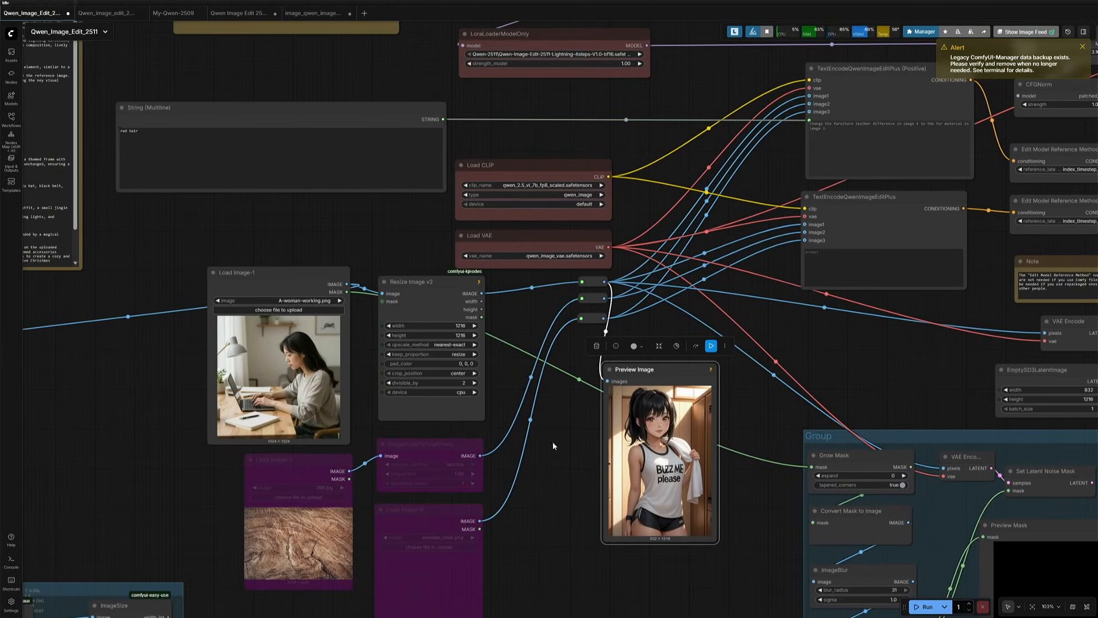
left_click_drag(554, 440, 550, 437)
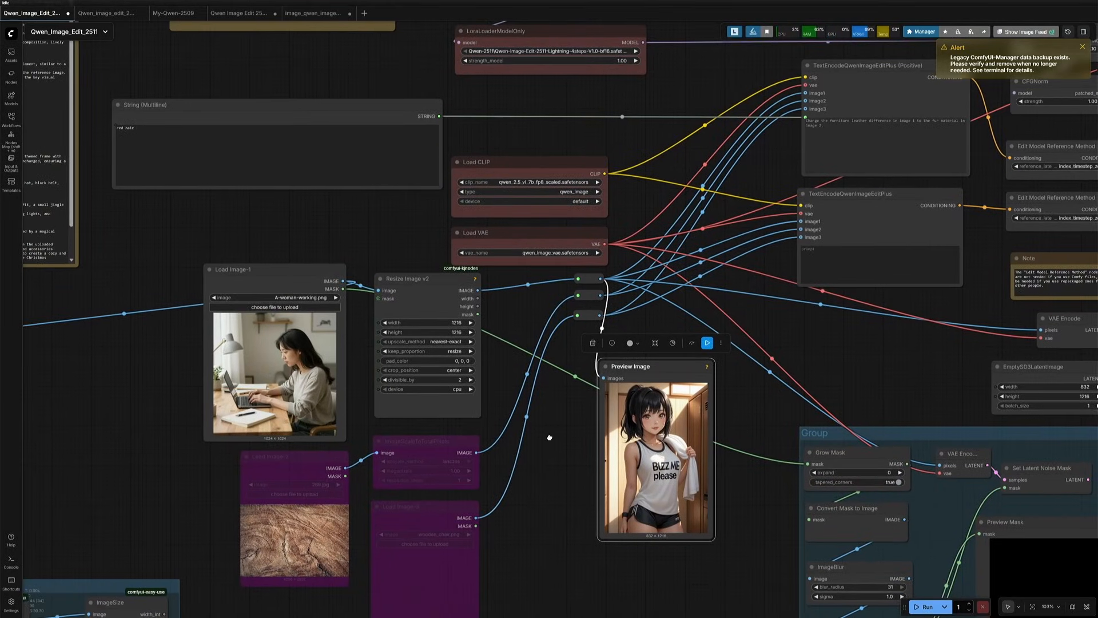
Run the workflow with KSampler and Save Image bypassed to preview the resized Load Image-1 picture.
scroll(382, 382, "down", 5)
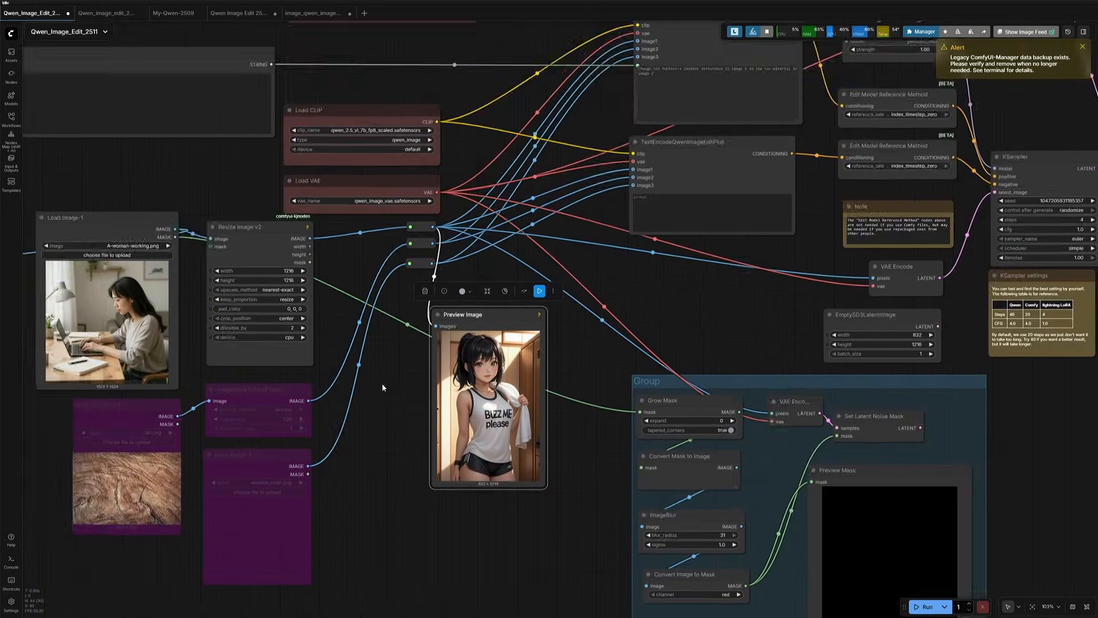
left_click(922, 605)
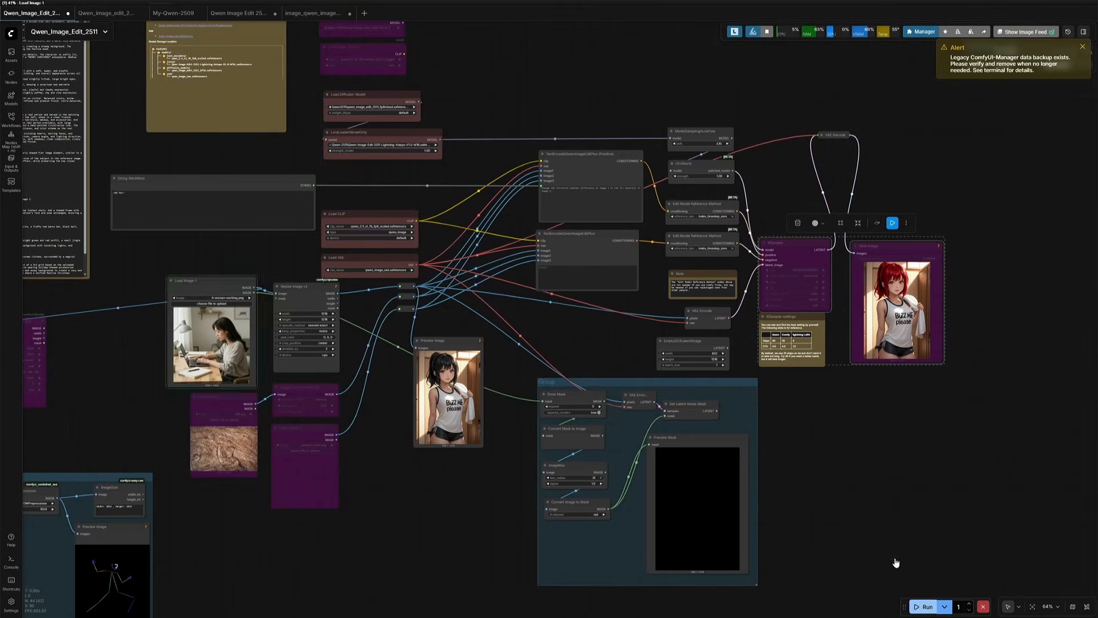
left_click_drag(517, 446, 622, 469)
scroll(422, 393, "up", 8)
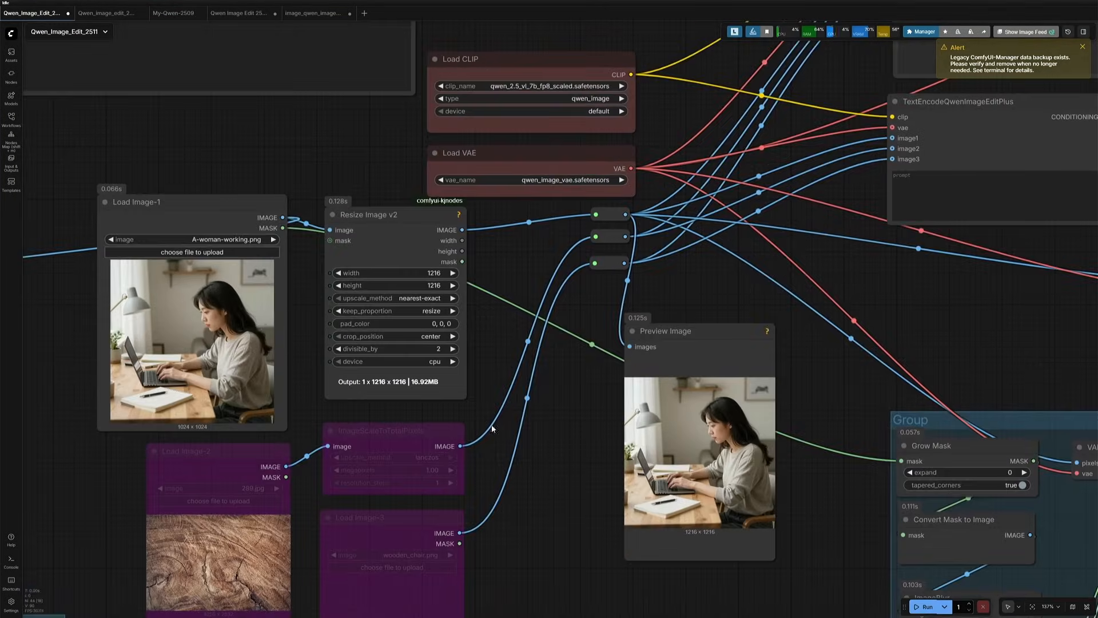
Mask the woman's hair in the Load Image-1 picture with the Mask Editor brush and save the mask.
left_click(299, 303)
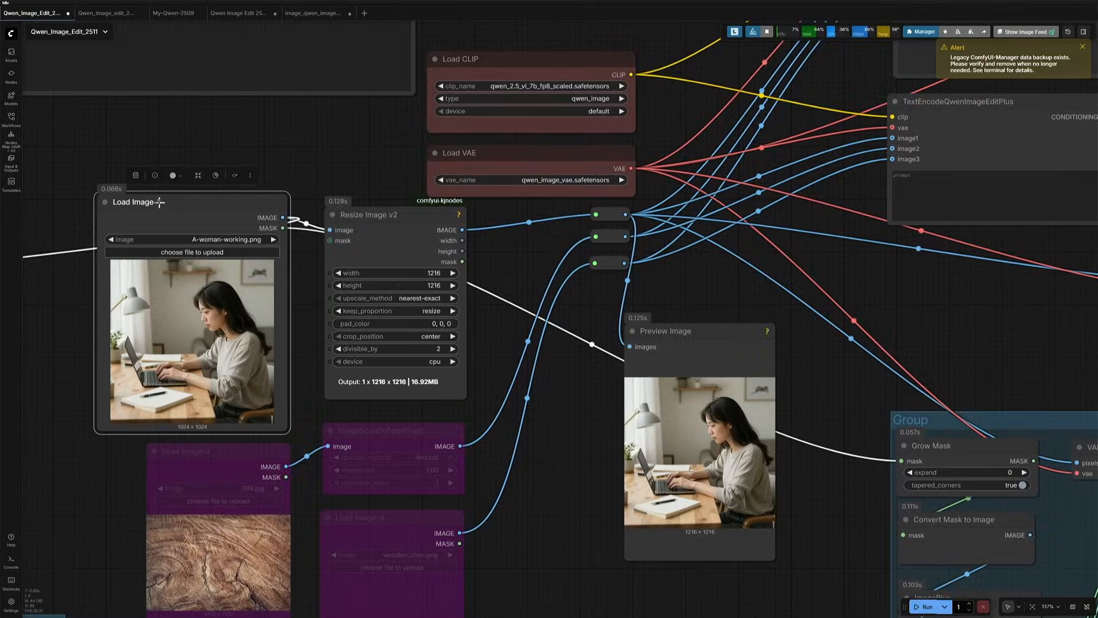
left_click(215, 175)
mouse_move(674, 276)
left_mouse_down()
mouse_move(624, 198)
mouse_move(600, 297)
left_mouse_up()
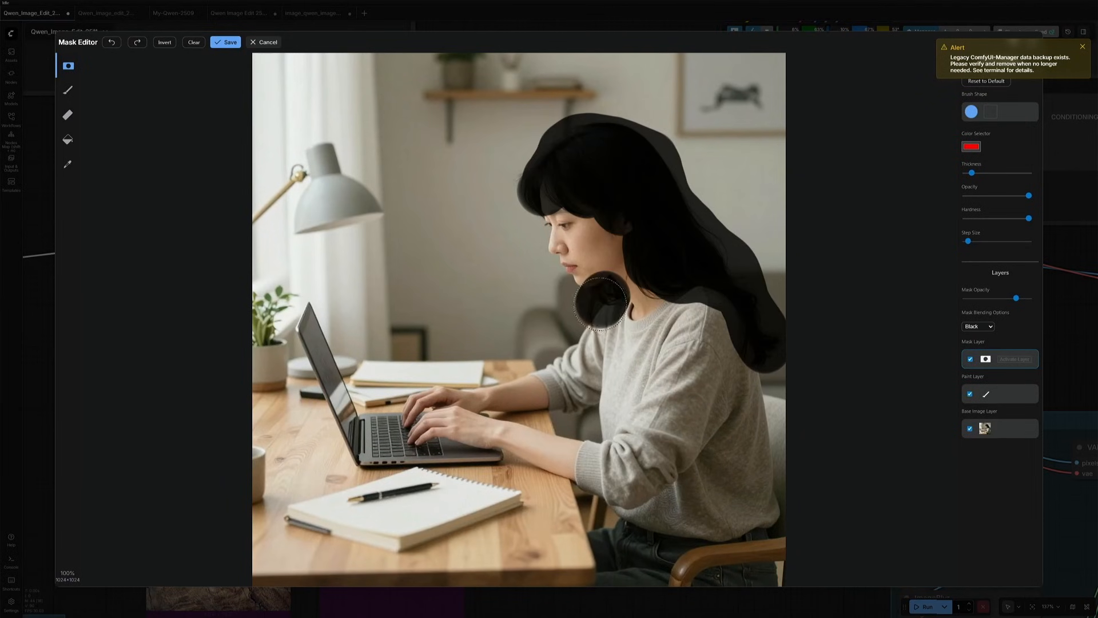
left_click(229, 42)
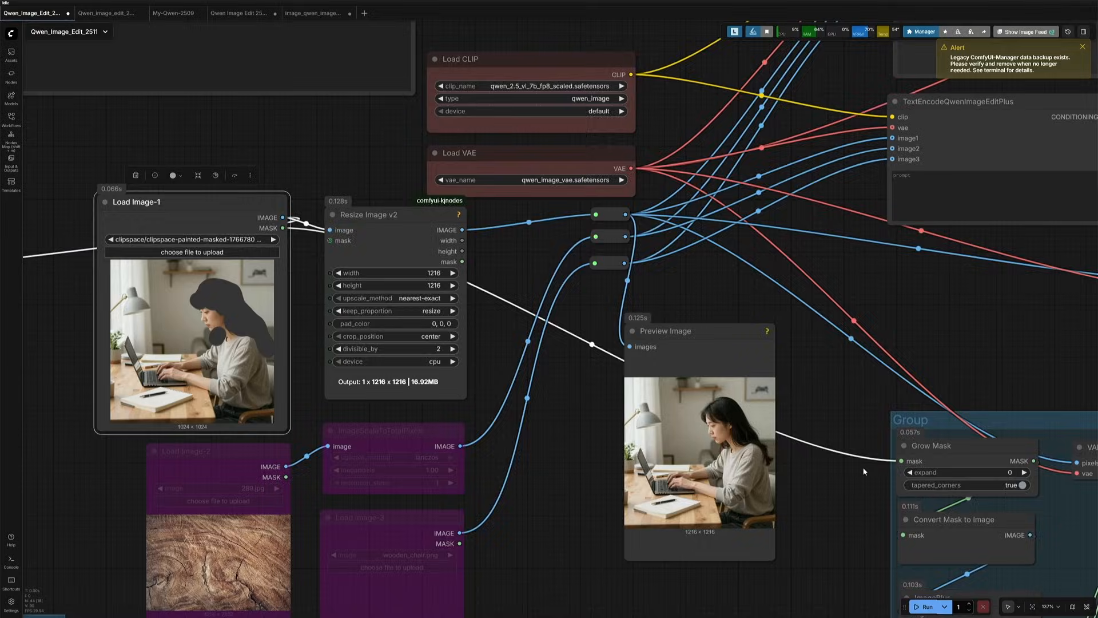
Run the workflow to update the Preview Mask node in the Group with the blurred hair mask.
left_click_drag(864, 470, 353, 283)
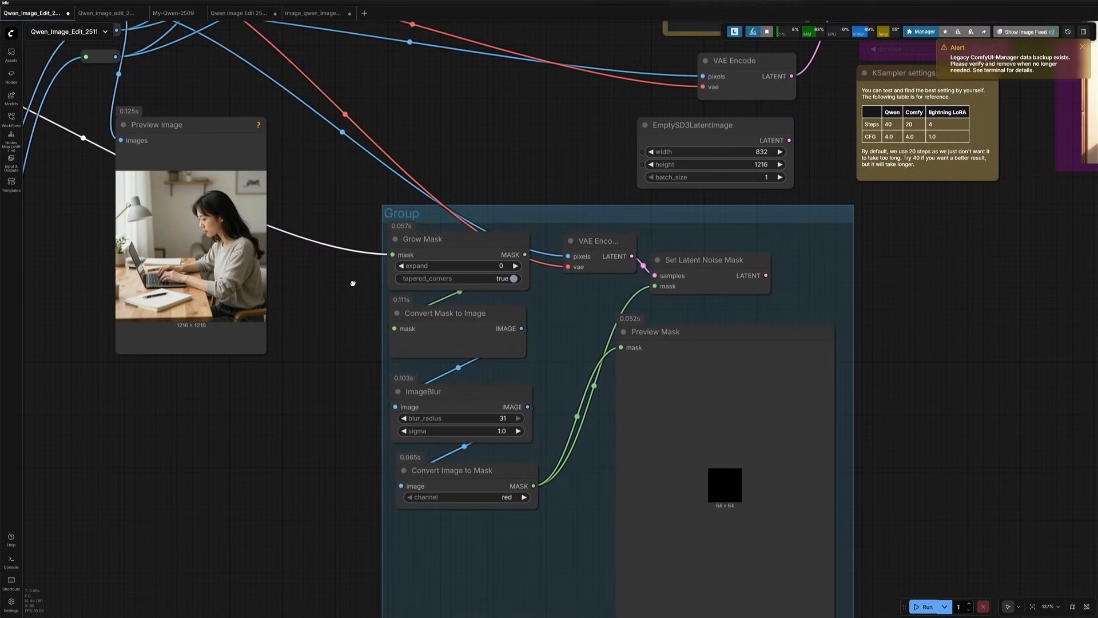
left_click(925, 607)
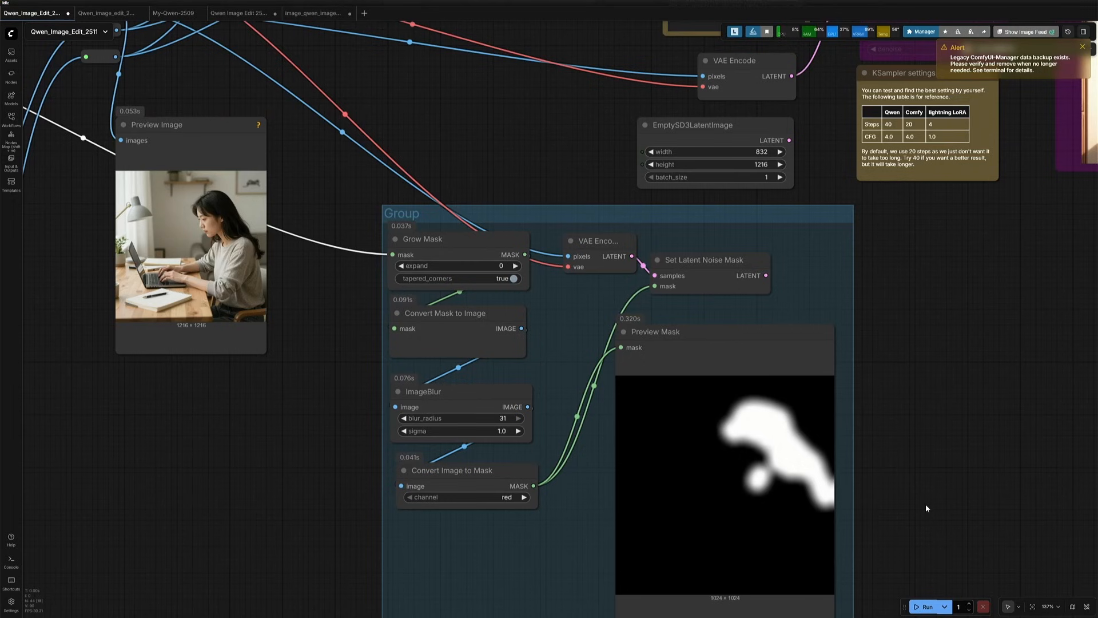
left_click_drag(956, 410, 970, 546)
scroll(970, 547, "down", 3)
left_click_drag(961, 500, 976, 568)
scroll(646, 402, "up", 3)
Trace the first reroute node to the VAE Encode feeding KSampler and compare it with the unconnected EmptySD3LatentImage node.
left_click_drag(630, 400, 748, 414)
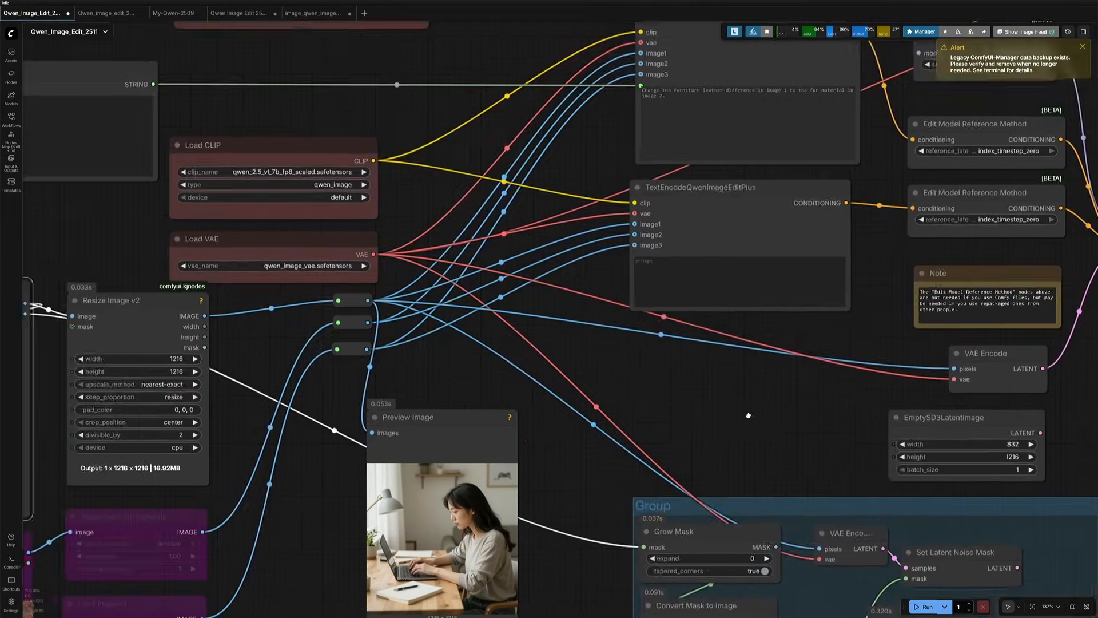
scroll(795, 419, "down", 2)
left_click(468, 326)
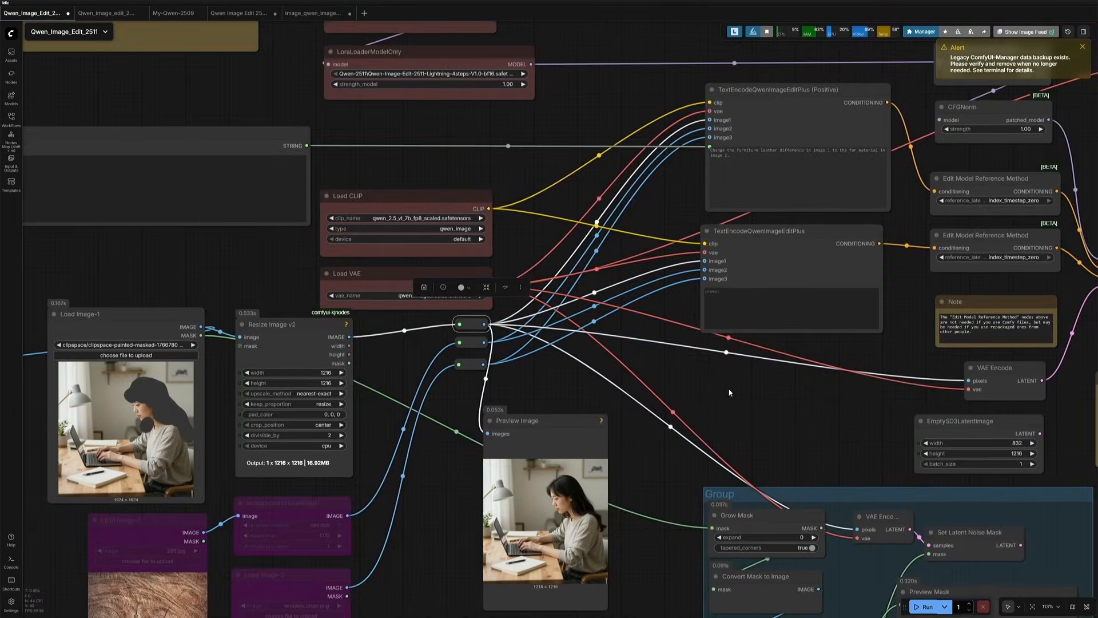
left_click_drag(729, 392, 530, 397)
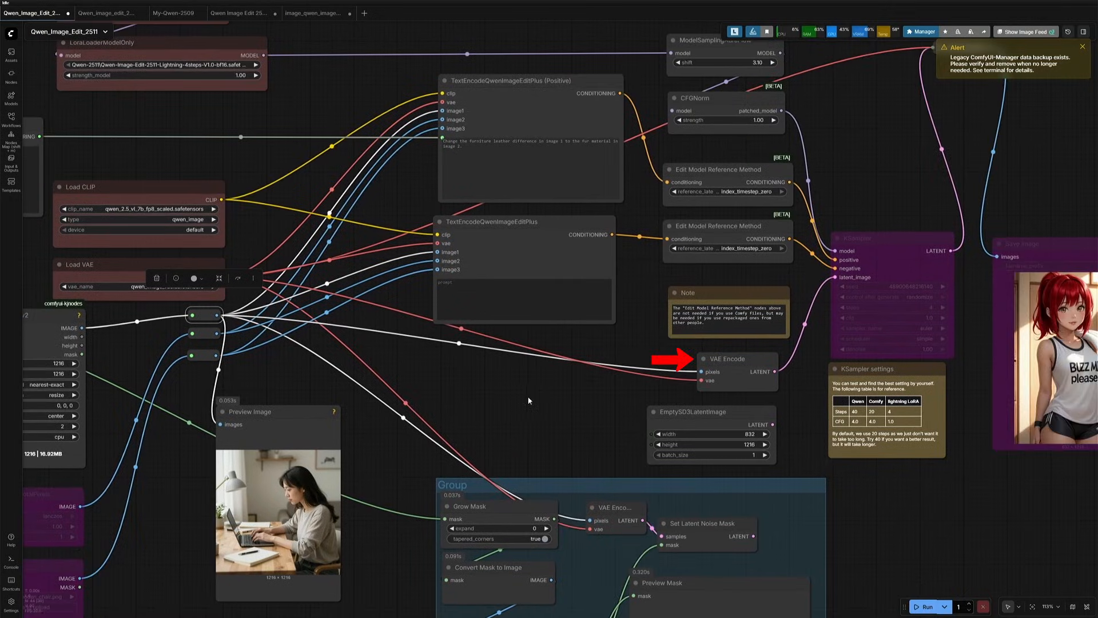
scroll(529, 397, "up", 1)
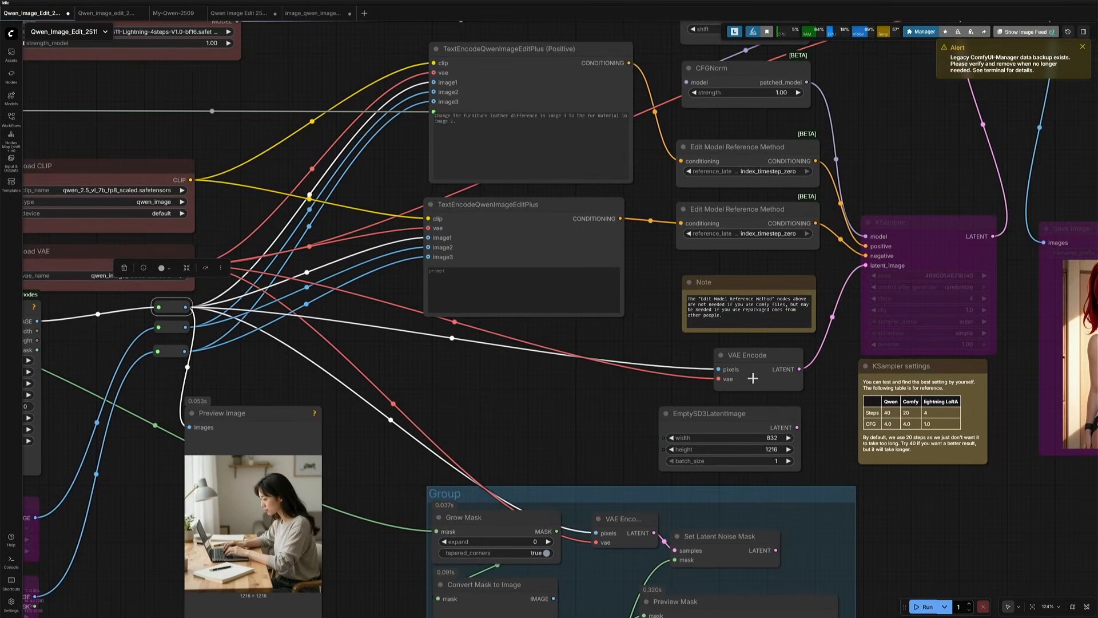
left_click(740, 417)
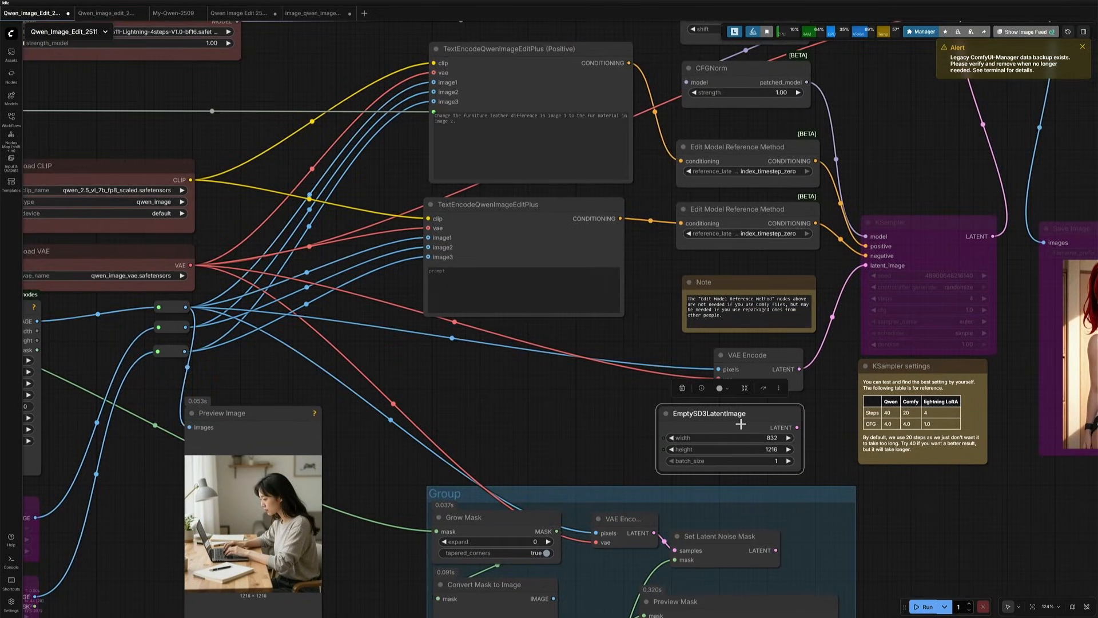
Connect the LATENT output of Set Latent Noise Mask to the latent_image input of KSampler.
left_click(752, 537)
left_click_drag(775, 550, 865, 265)
left_click_drag(913, 556, 931, 517)
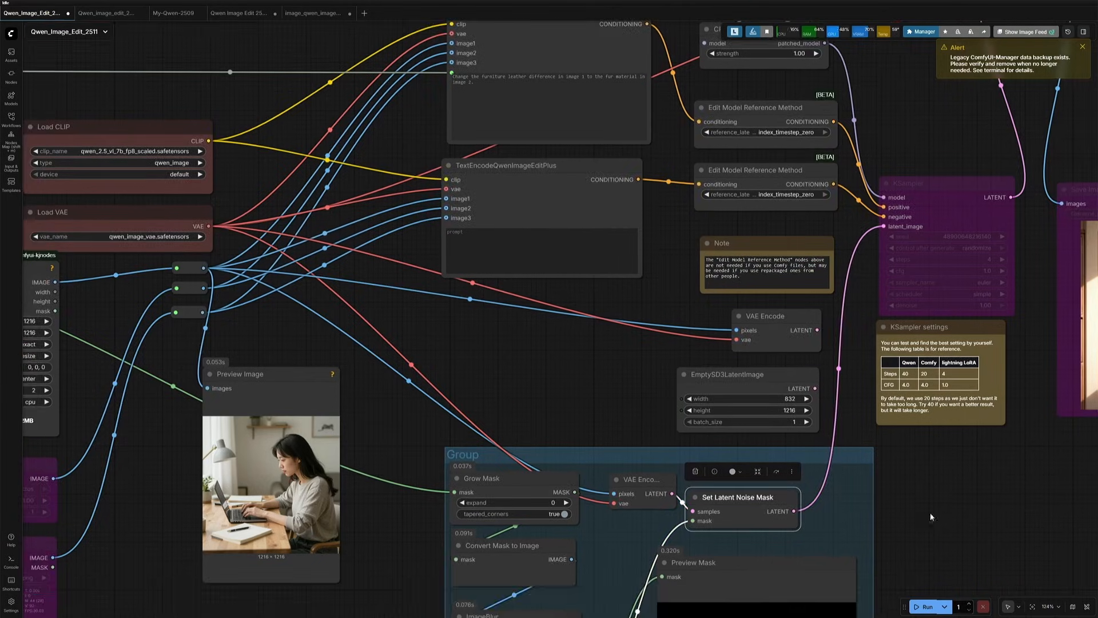
Re-enable the KSampler and Save Image nodes and run the workflow to edit the masked hair with the "red hair" prompt.
left_click_drag(502, 405, 772, 449)
scroll(773, 449, "down", 2)
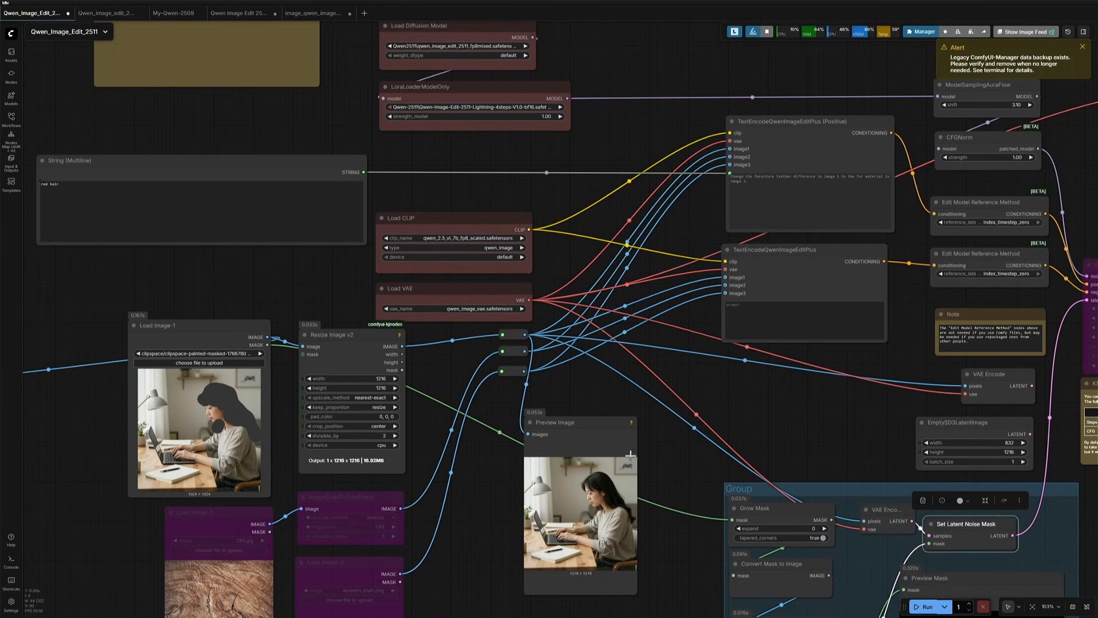
scroll(226, 236, "up", 5)
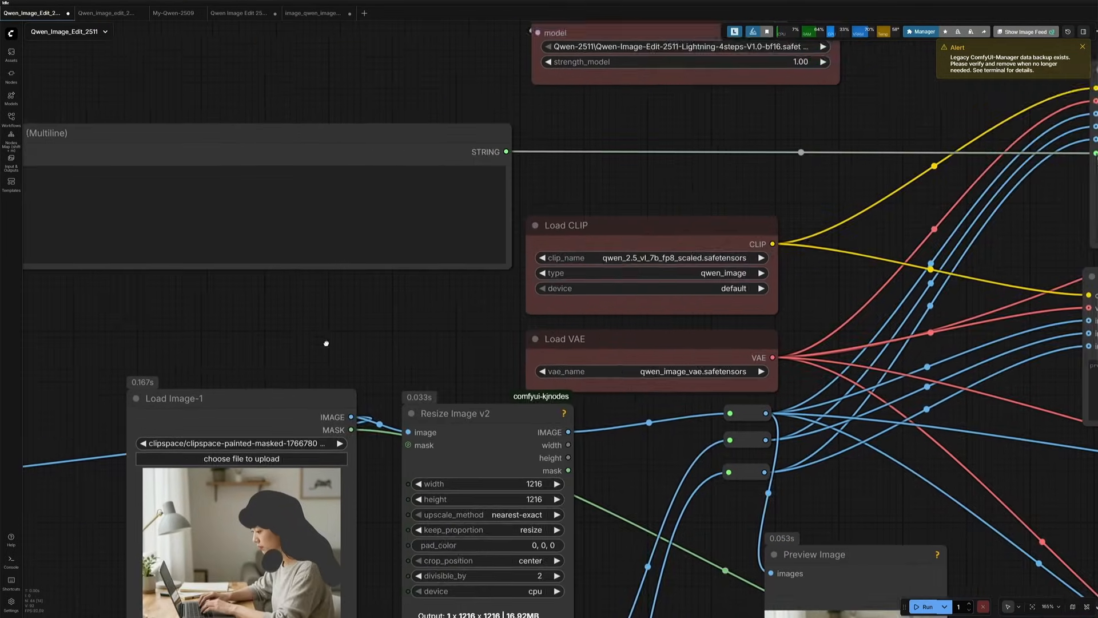
scroll(315, 302, "down", 7)
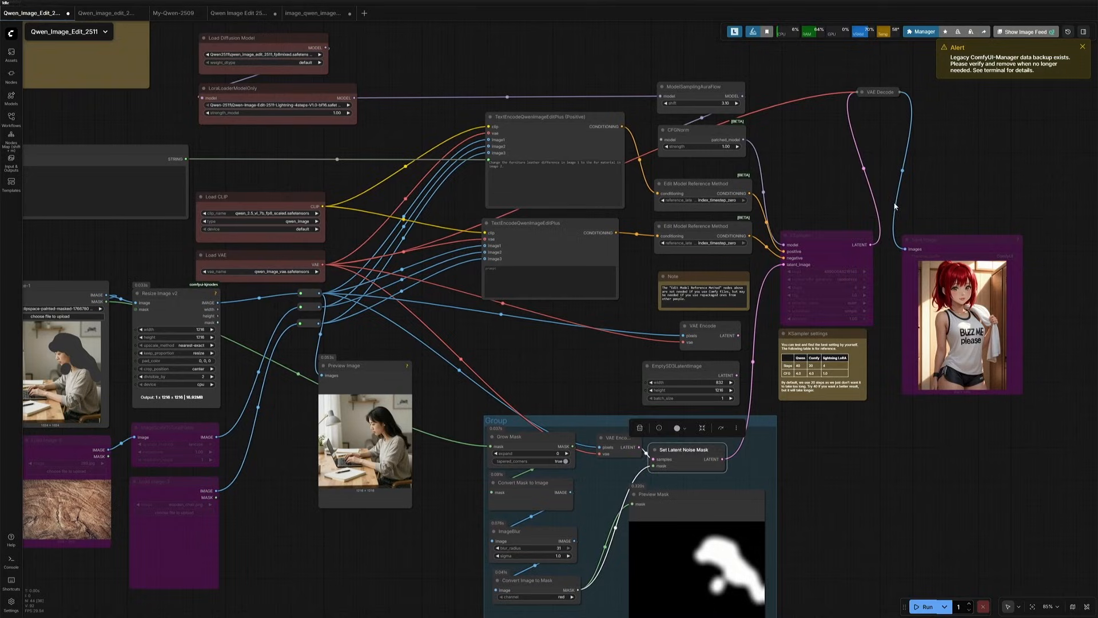
left_click(849, 237)
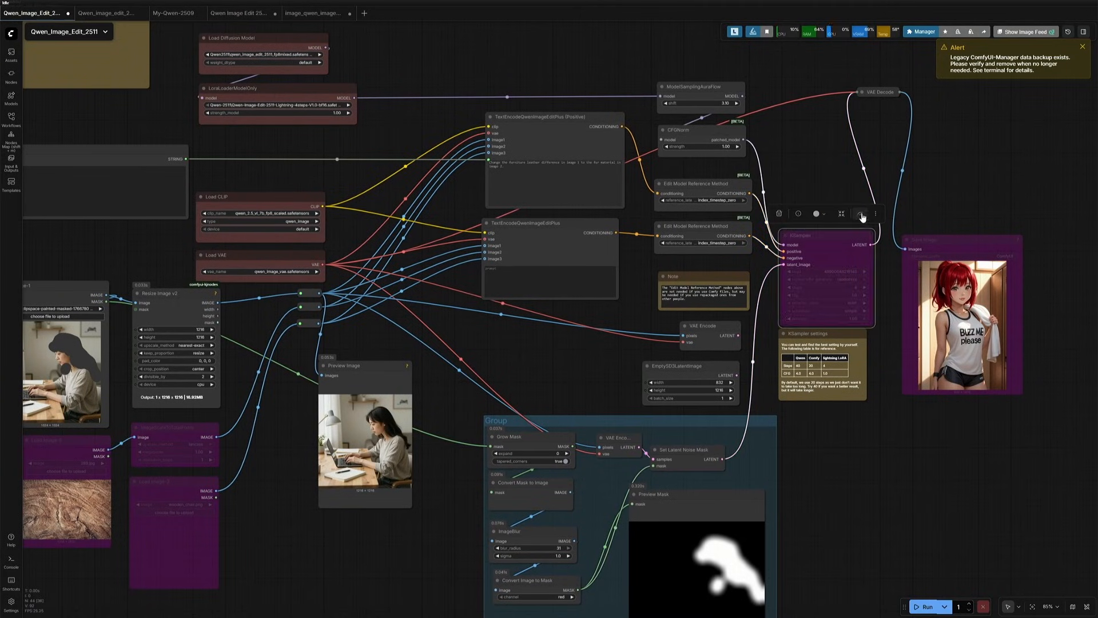
left_click(861, 216)
left_click(952, 240)
left_click(994, 218)
left_click(899, 480)
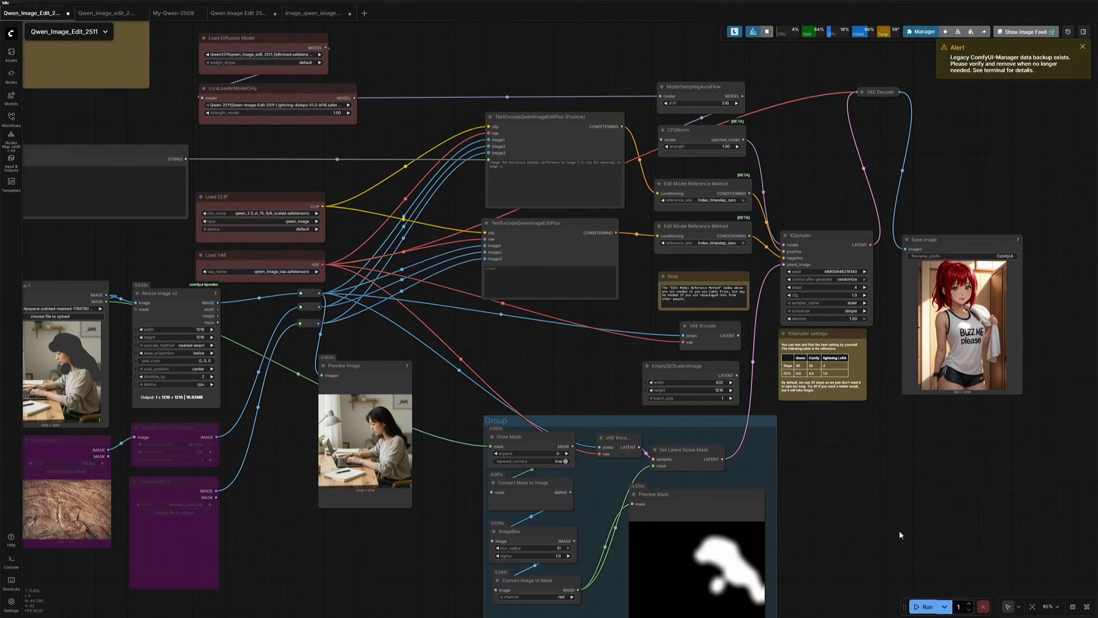
left_click(923, 606)
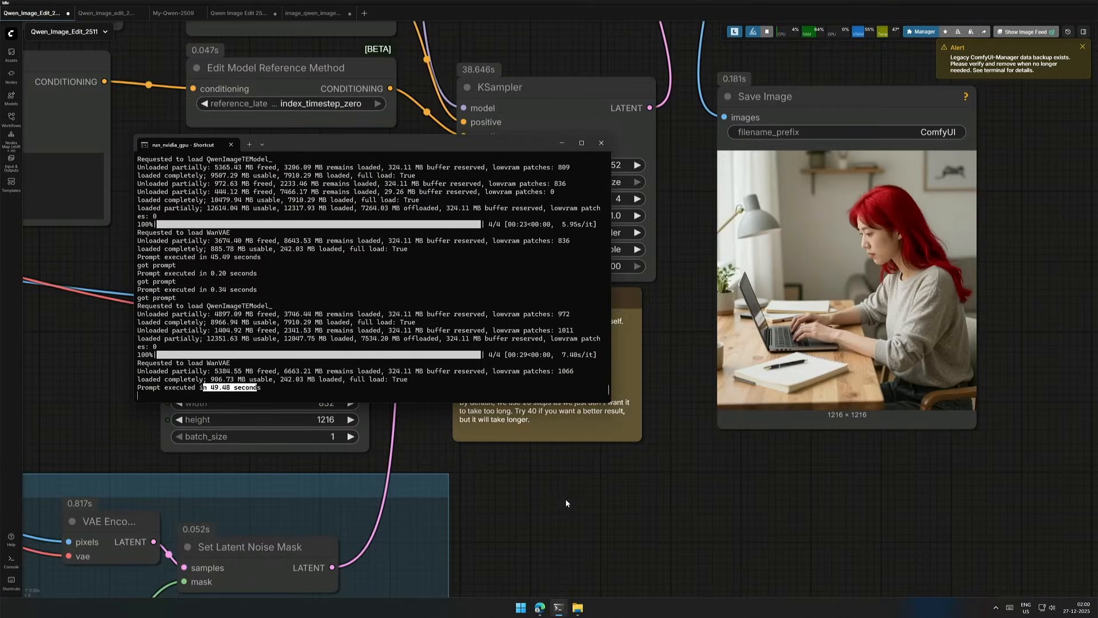
Connect the LATENT output of the upper VAE Encode to the latent_image input of KSampler and run the workflow unmasked.
left_click(544, 504)
left_click_drag(805, 499, 724, 524)
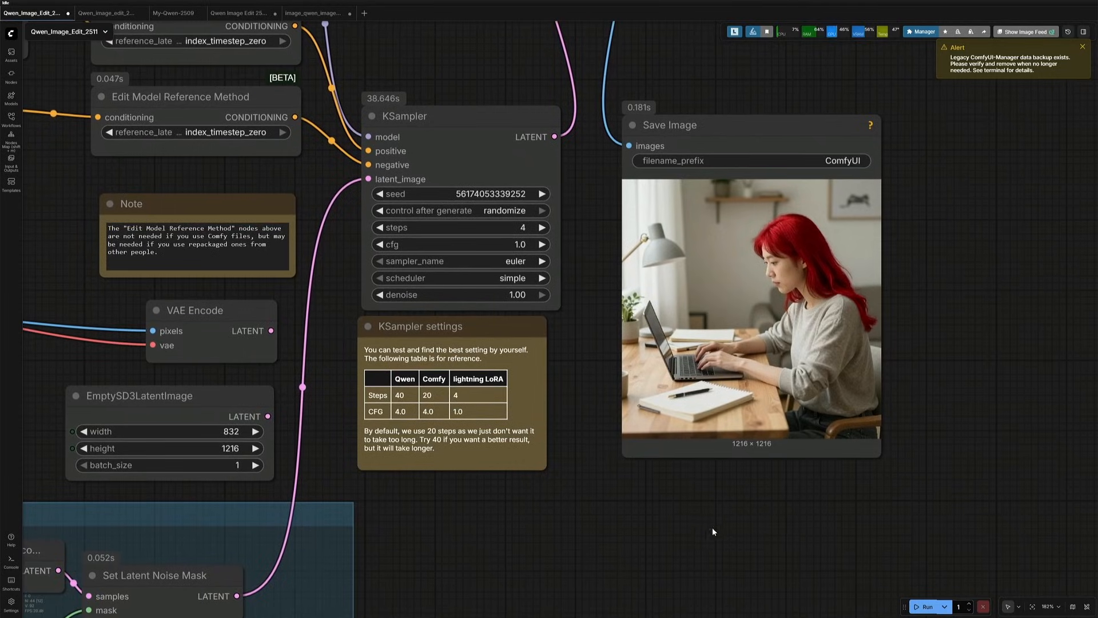
scroll(724, 524, "up", 3)
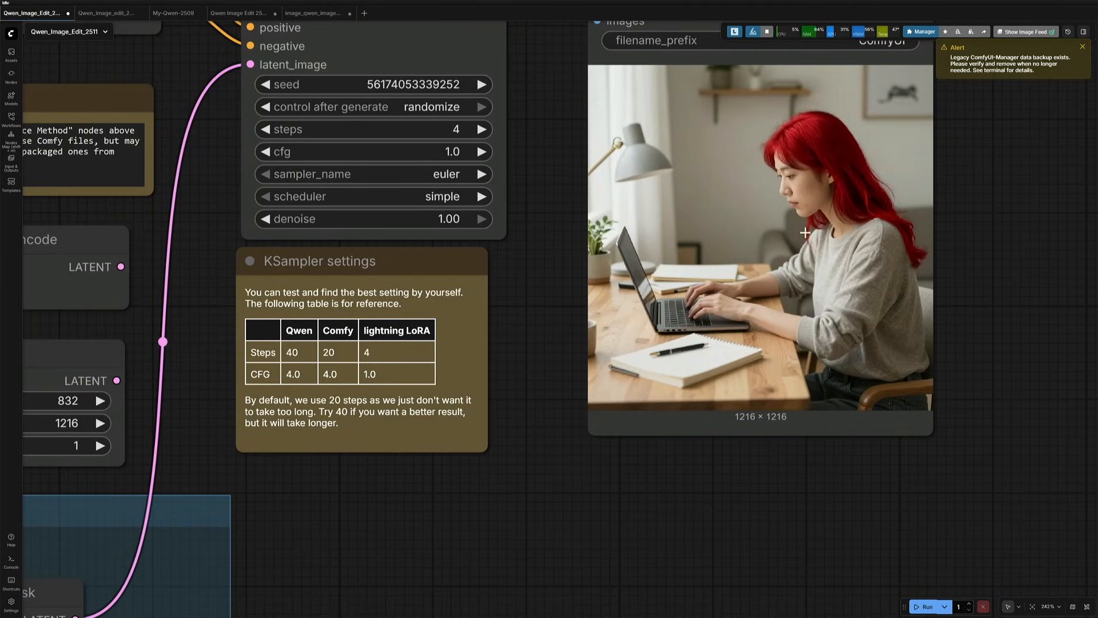
scroll(629, 507, "down", 6)
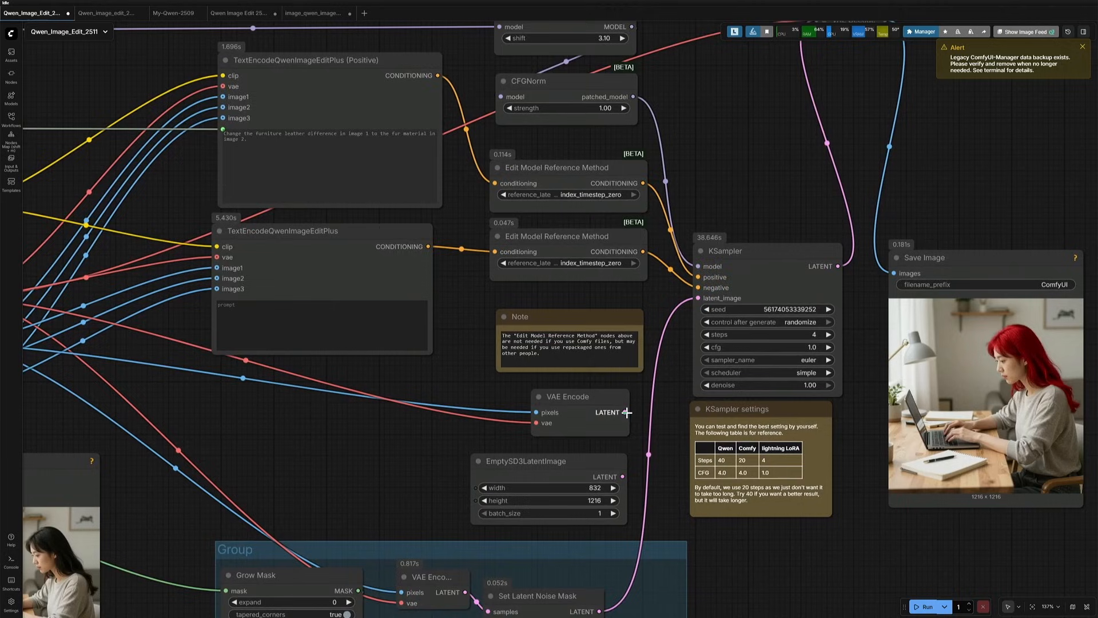
left_click_drag(627, 412, 699, 298)
scroll(822, 527, "down", 4)
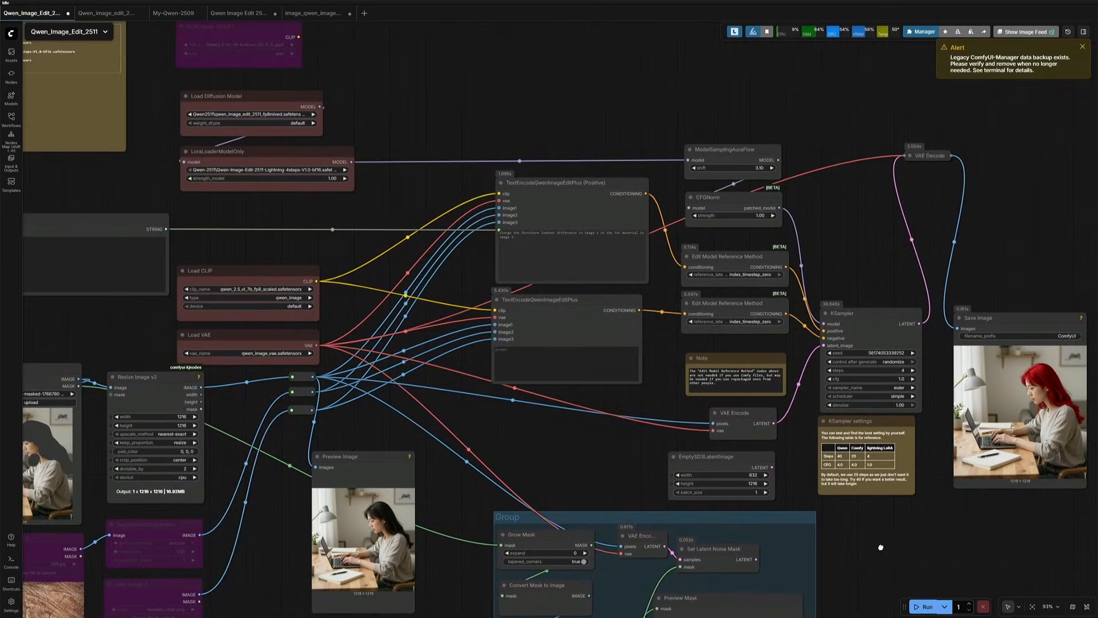
left_click_drag(881, 547, 829, 517)
left_click(922, 606)
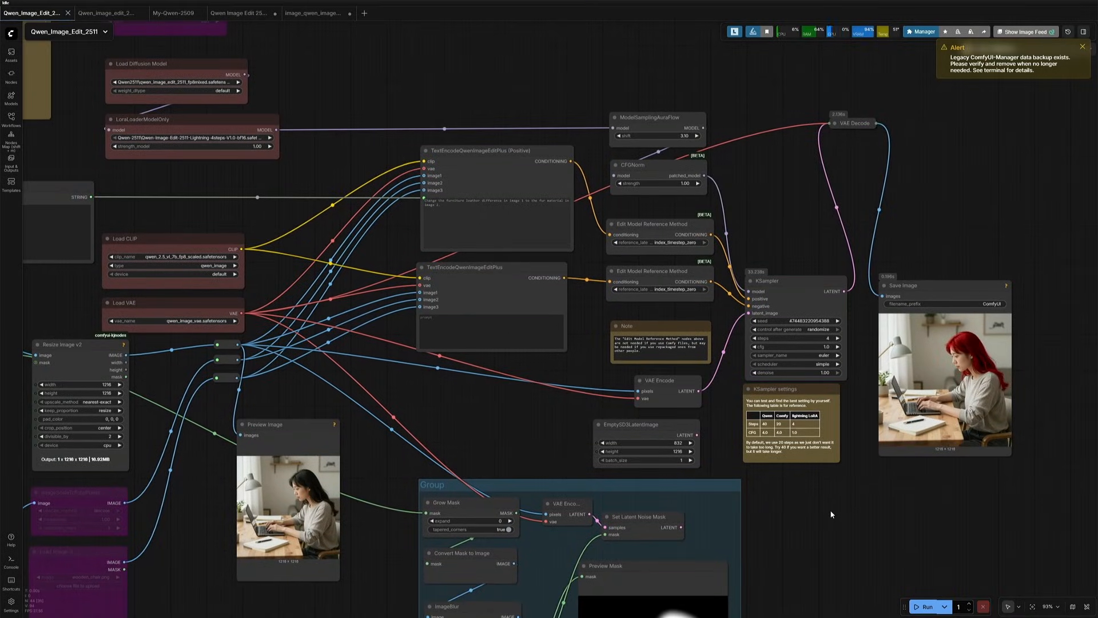
Compare the red-haired image in Save Image side by side with the earlier ComfyUI_00060_.png result.
scroll(1022, 352, "up", 12)
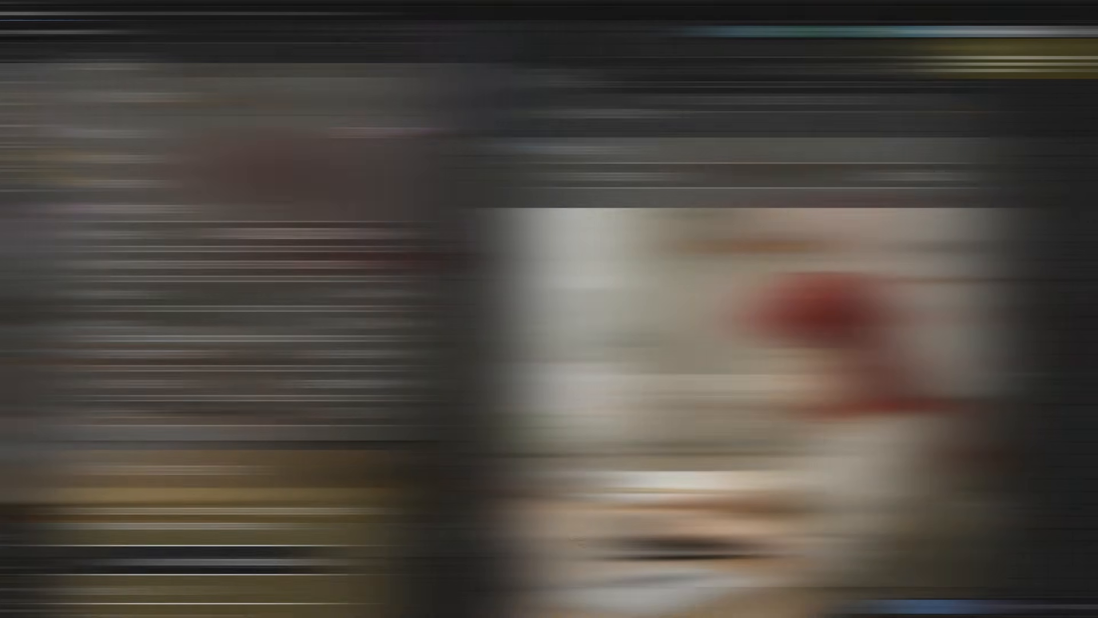
scroll(522, 399, "up", 3)
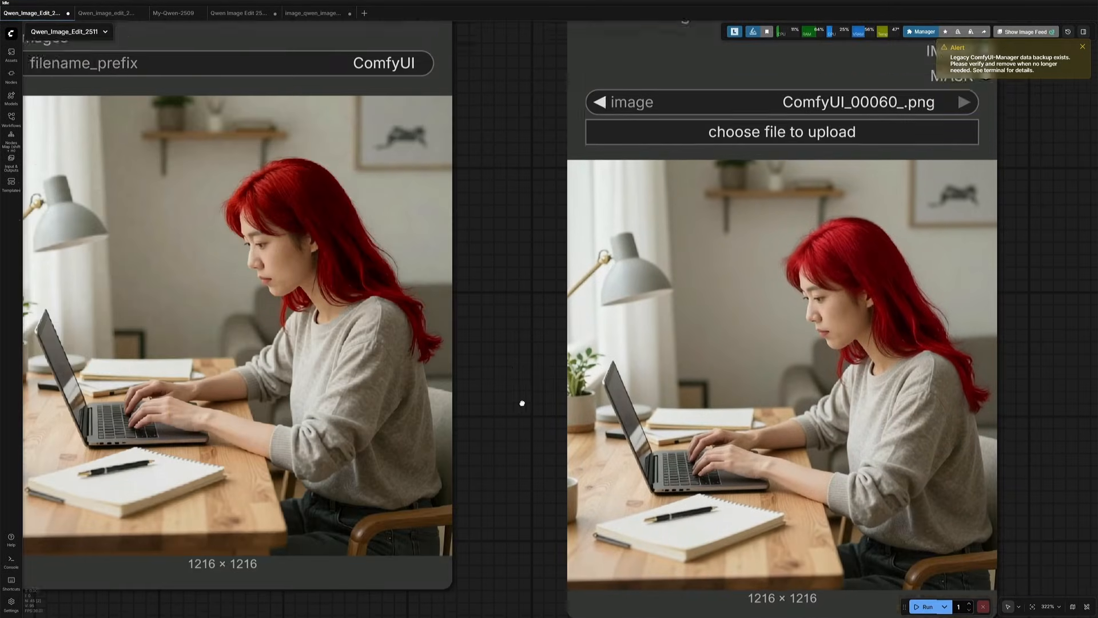
left_click_drag(630, 91, 545, 39)
left_click_drag(958, 403, 1004, 390)
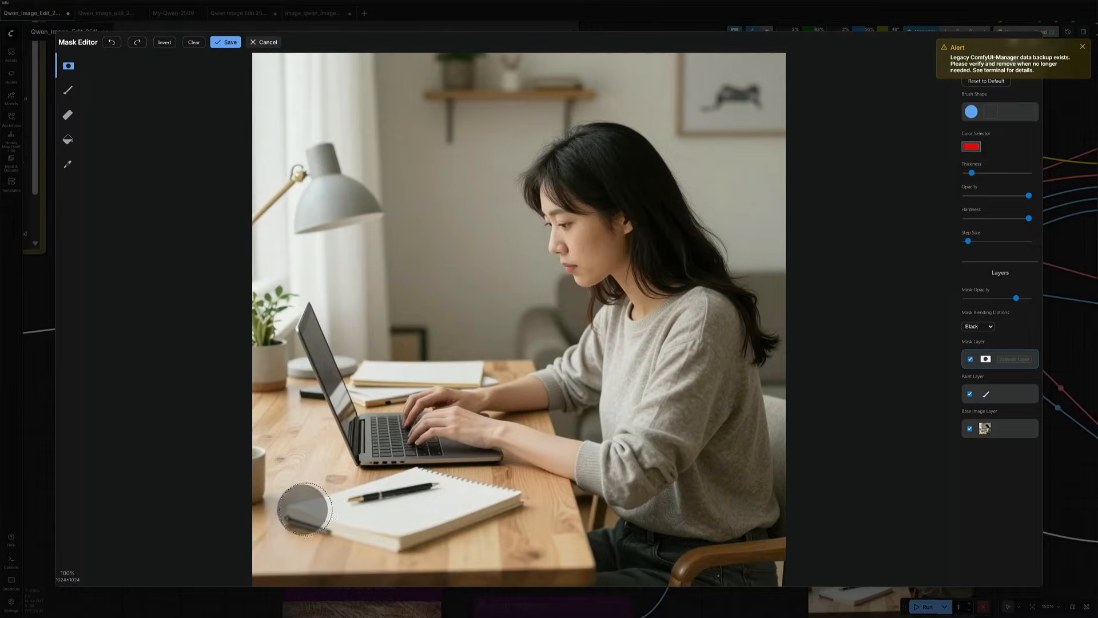
Mask the notebook area in Load Image-1 and inpaint it with the prompt "a coffee cup on the table".
mouse_move(305, 509)
left_mouse_down()
mouse_move(423, 486)
mouse_move(505, 496)
mouse_move(364, 525)
mouse_move(320, 521)
mouse_move(384, 549)
left_mouse_up()
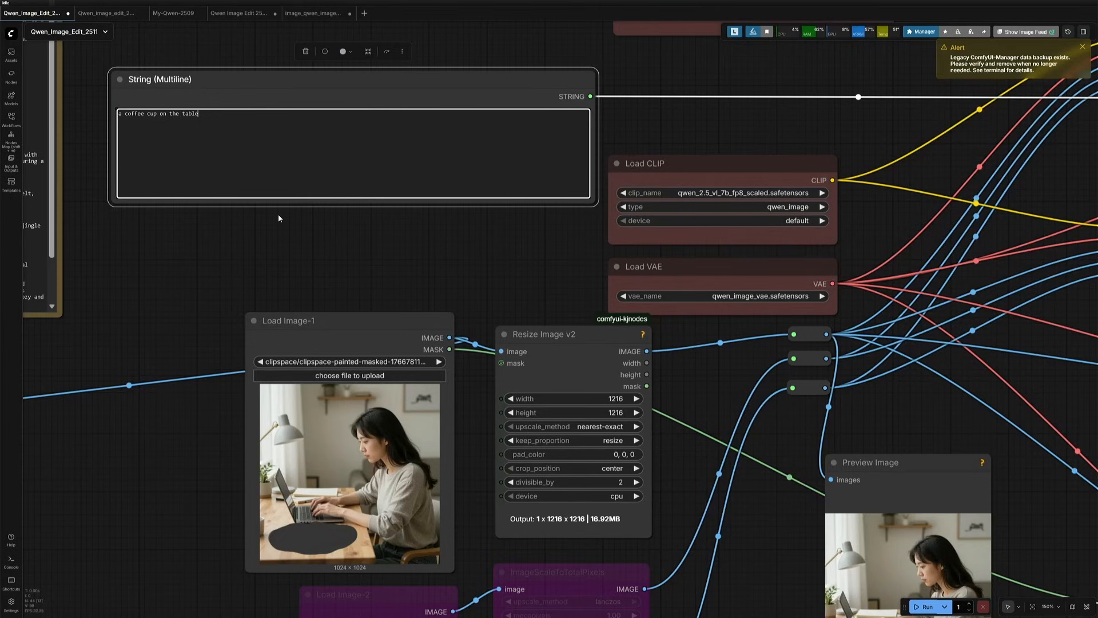
left_click(279, 235)
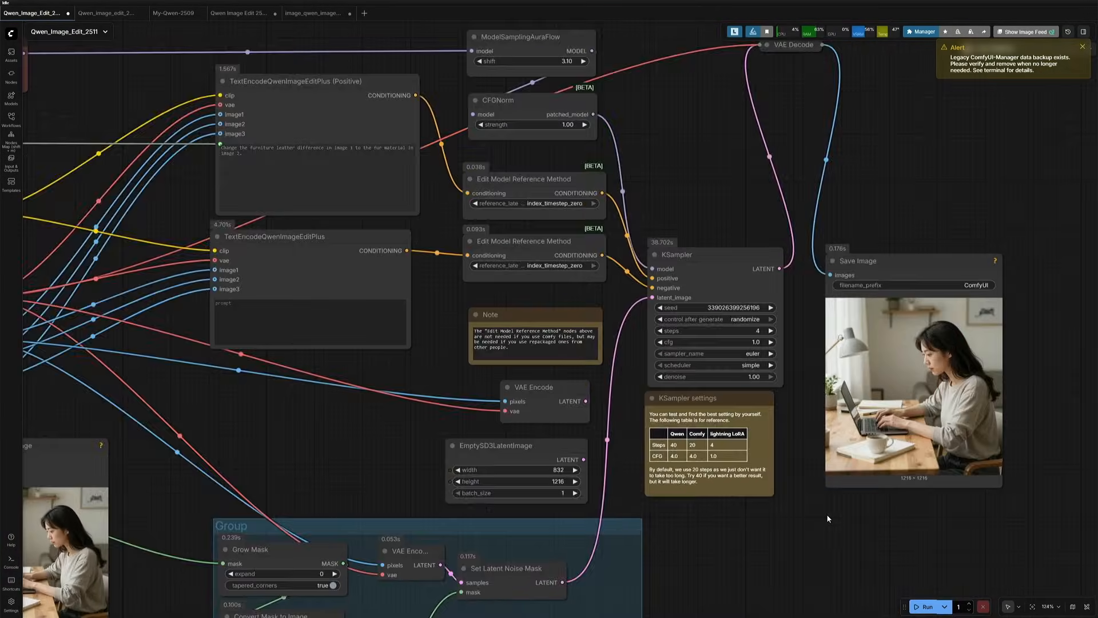
scroll(828, 518, "up", 11)
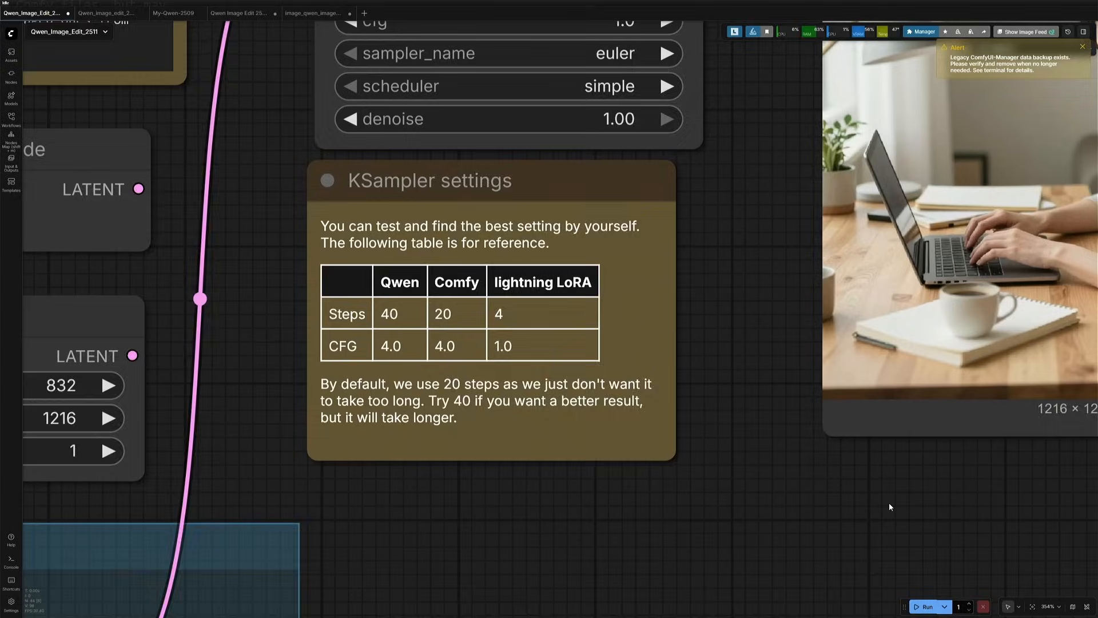
Enlarge the notebook mask and inpaint with "remove the book and the pen from the table and keep a coffee cup at the same place.".
left_click_drag(889, 502, 672, 578)
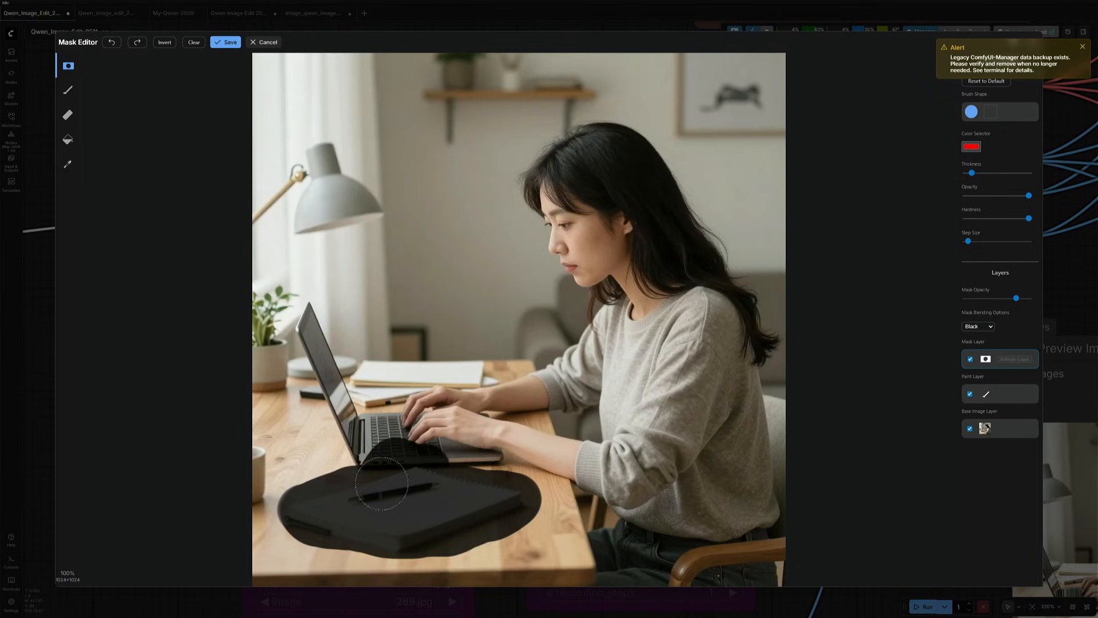
mouse_move(366, 566)
left_mouse_down()
mouse_move(492, 538)
mouse_move(513, 497)
mouse_move(506, 566)
left_mouse_up()
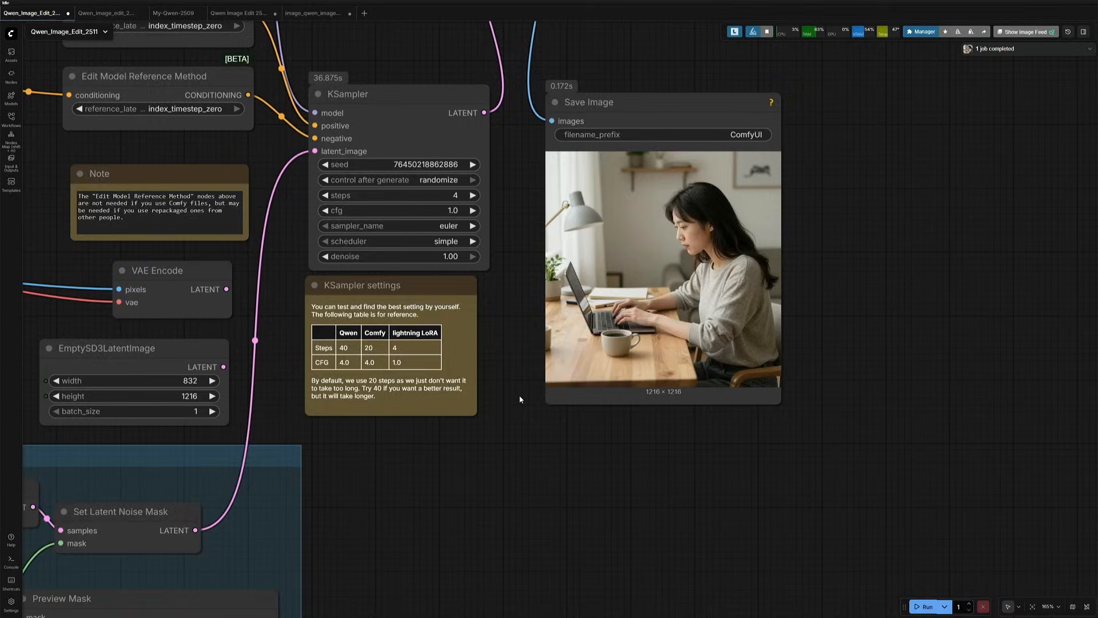
scroll(517, 344, "up", 4)
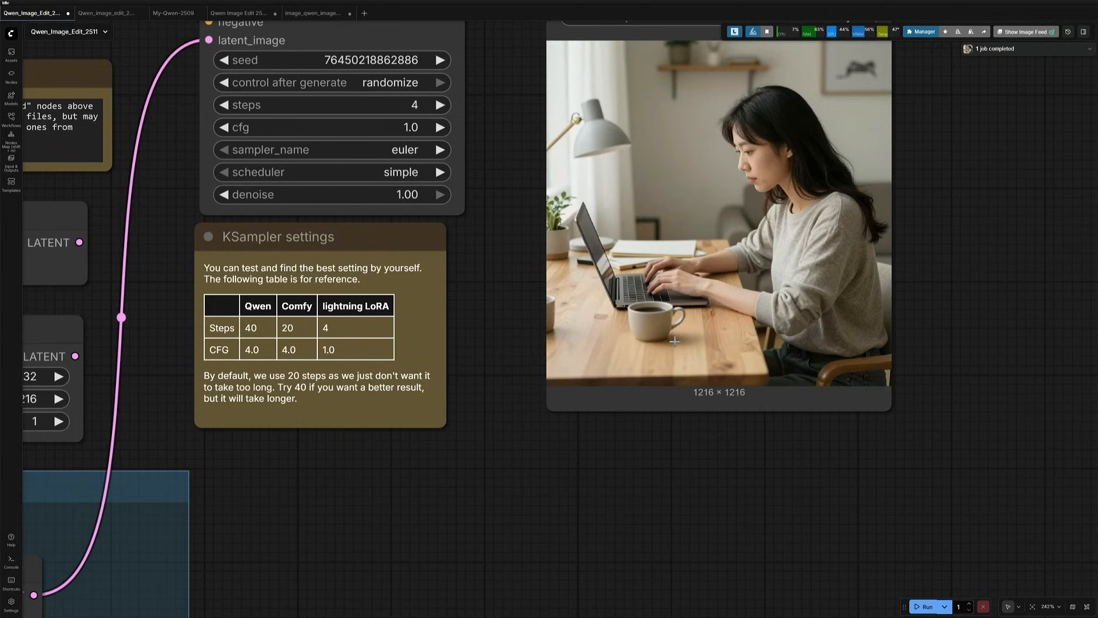
scroll(672, 336, "up", 1)
scroll(444, 417, "down", 8)
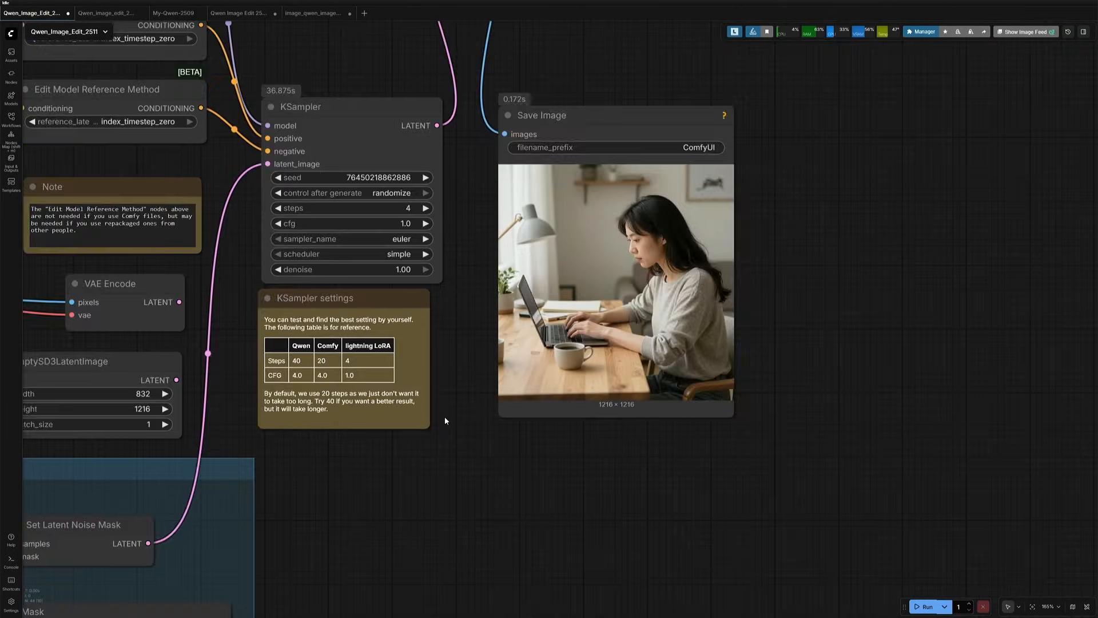
Reconnect the upper VAE Encode's LATENT output to KSampler's latent_image and run the same book-removal prompt without the latent mask.
scroll(236, 288, "up", 3)
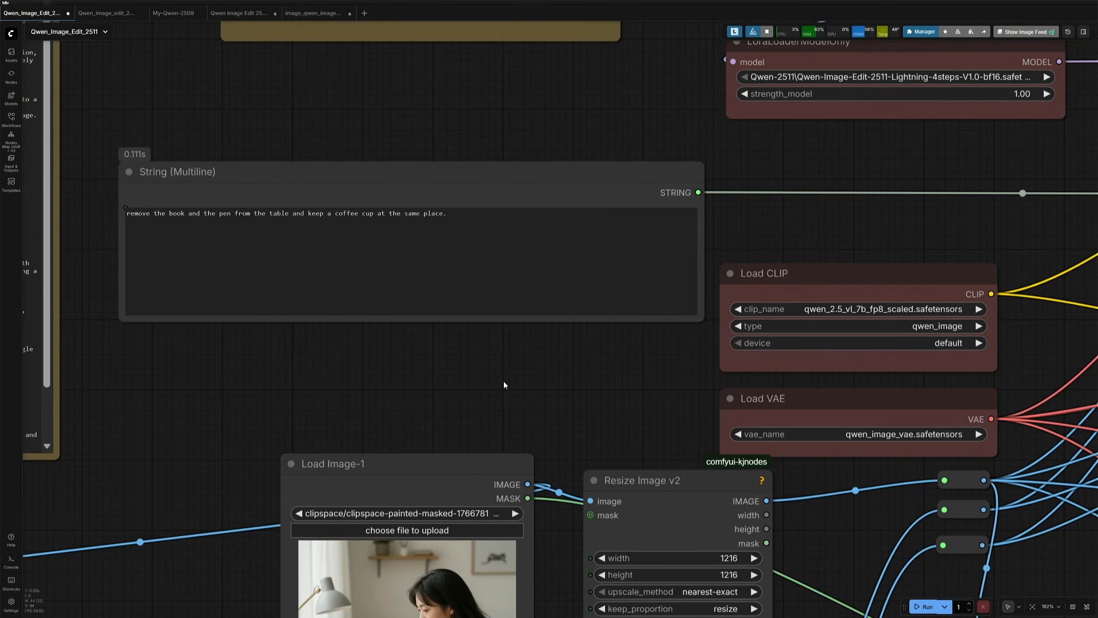
scroll(503, 379, "down", 7)
left_click_drag(509, 370, 193, 246)
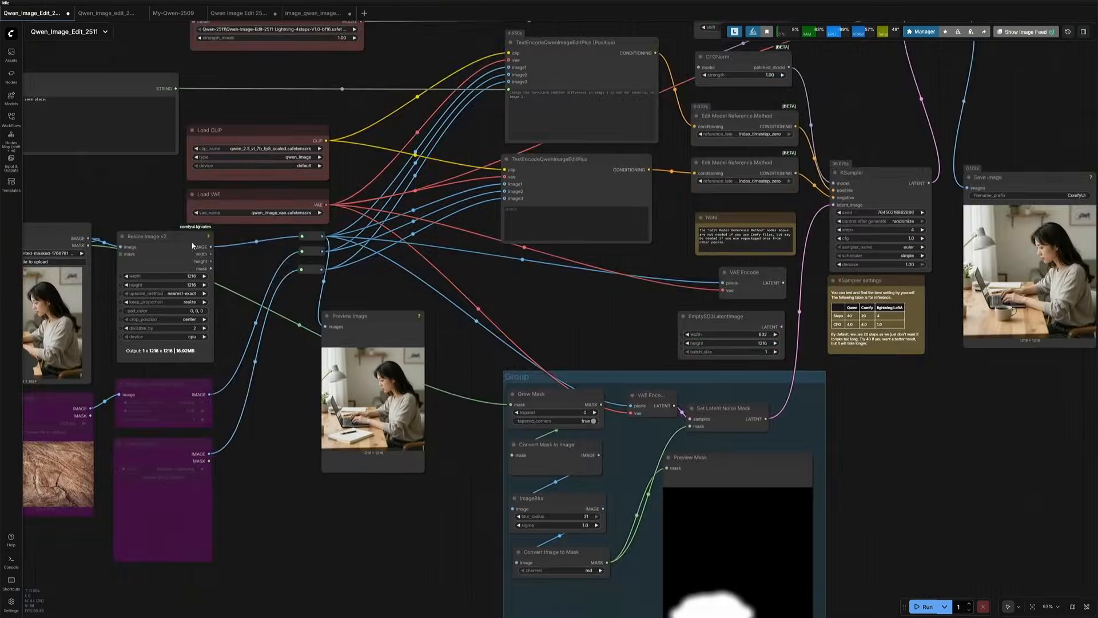
left_click_drag(584, 303, 289, 314)
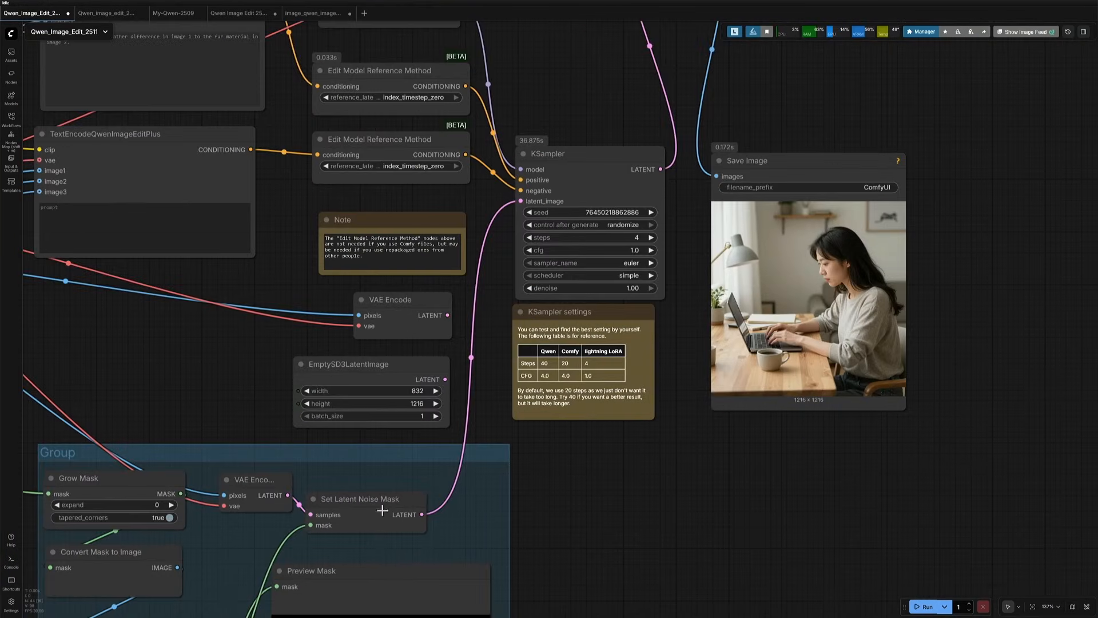
left_click(367, 501)
left_click_drag(447, 315, 521, 201)
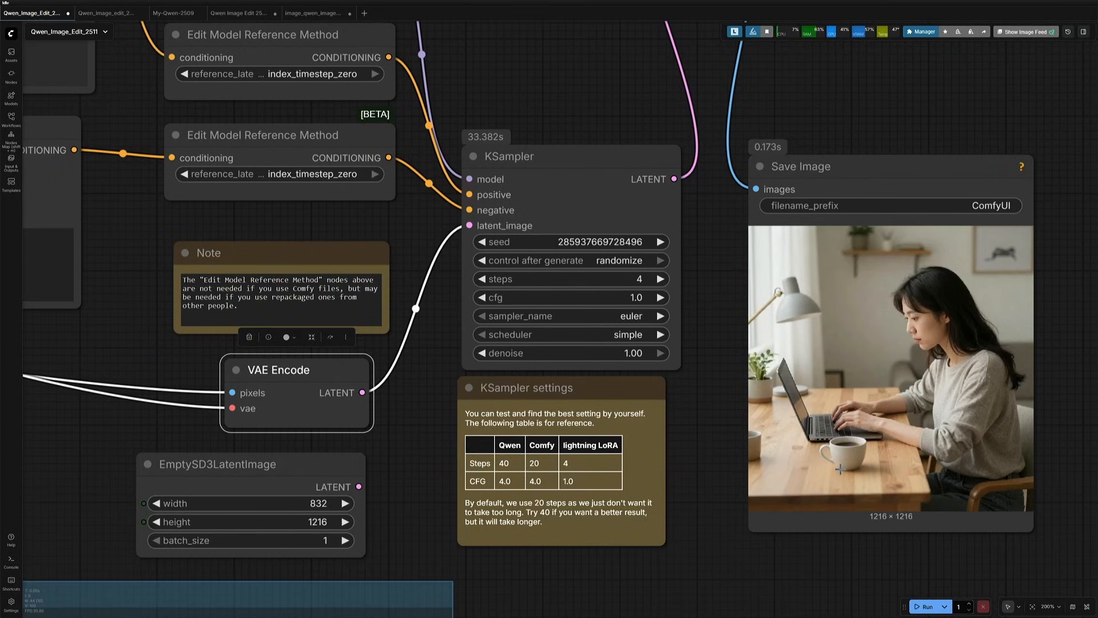
scroll(781, 532, "down", 3)
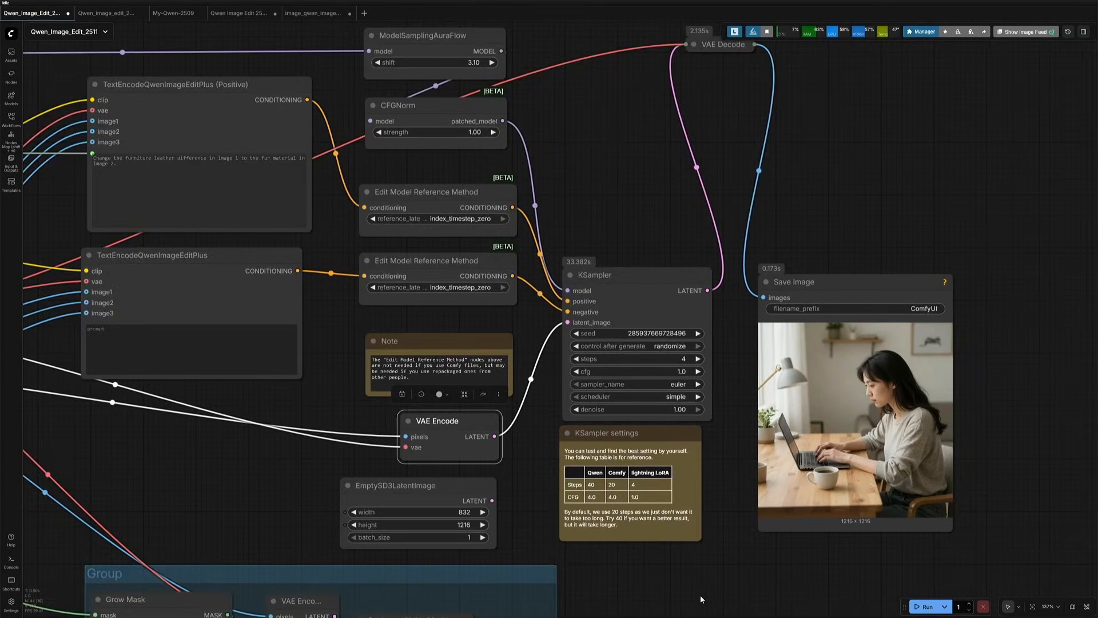
Replace Resize Image v2 with the Resize Image v2 - OutPaint node beside Load Image-1 and connect its IMAGE output to the first reroute.
left_click_drag(700, 595, 1096, 478)
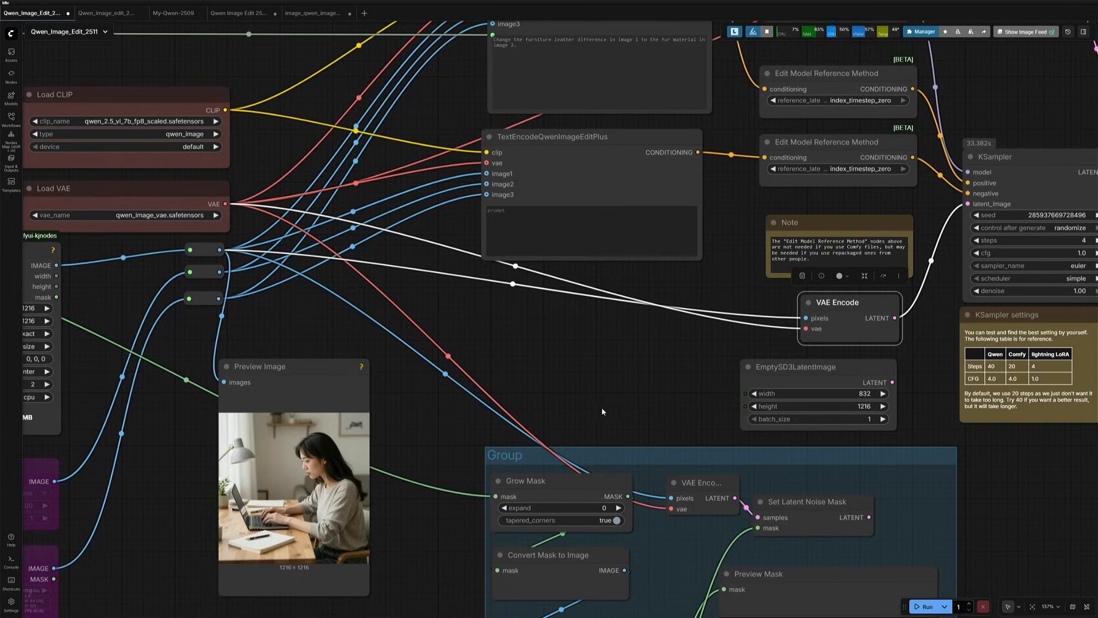
scroll(376, 519, "up", 4)
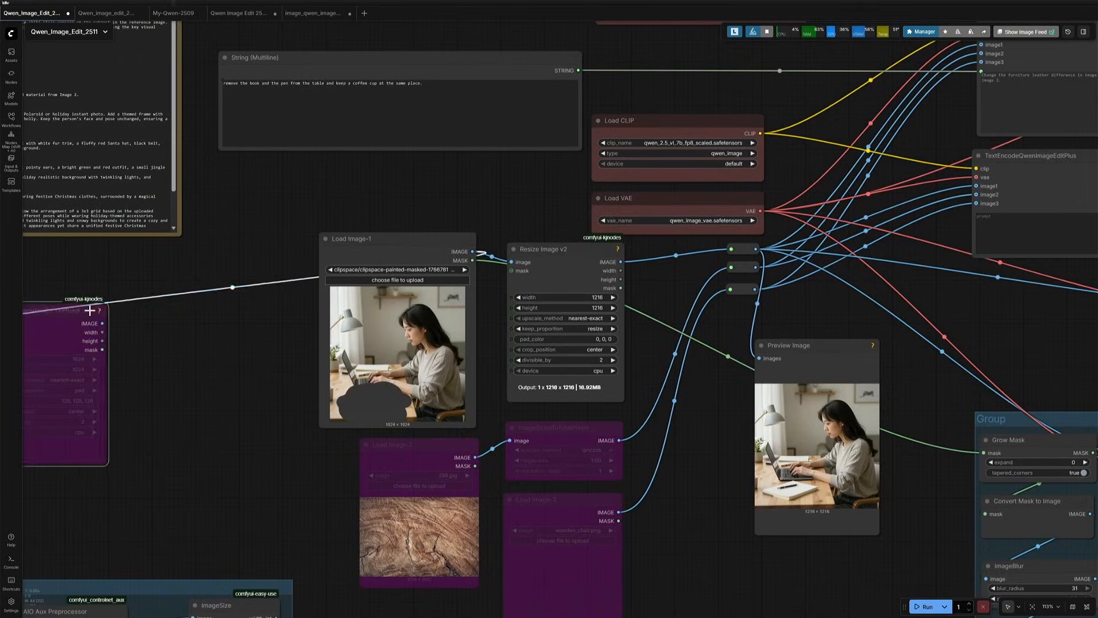
left_click_drag(91, 311, 764, 557)
mouse_move(891, 560)
left_mouse_down()
mouse_move(888, 543)
mouse_move(910, 555)
left_mouse_up()
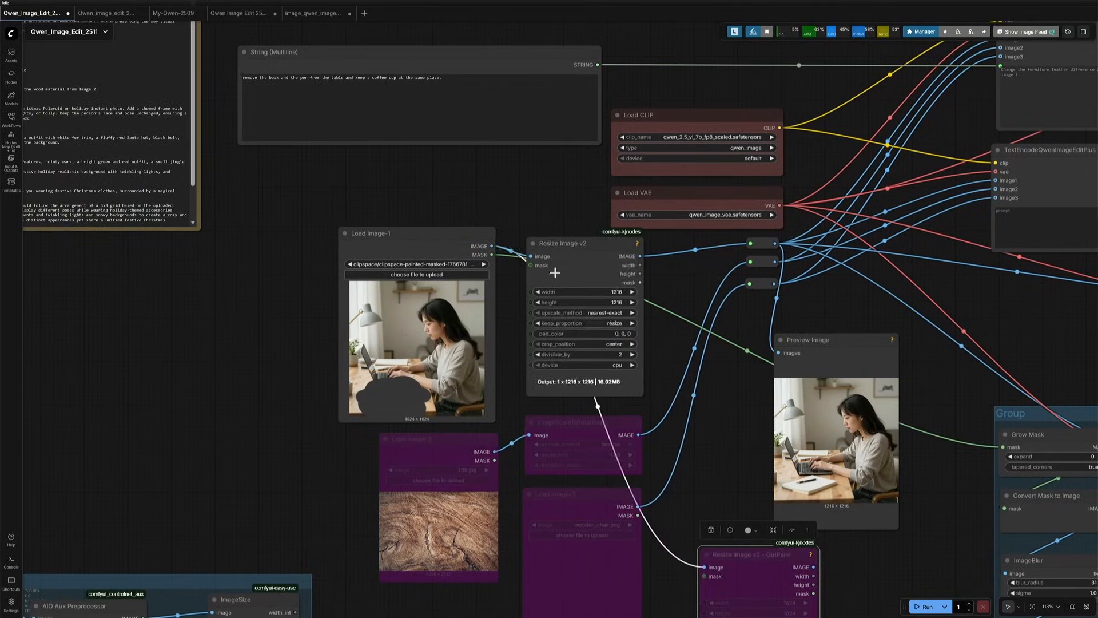
left_click_drag(572, 244, 116, 283)
left_click_drag(730, 551, 555, 247)
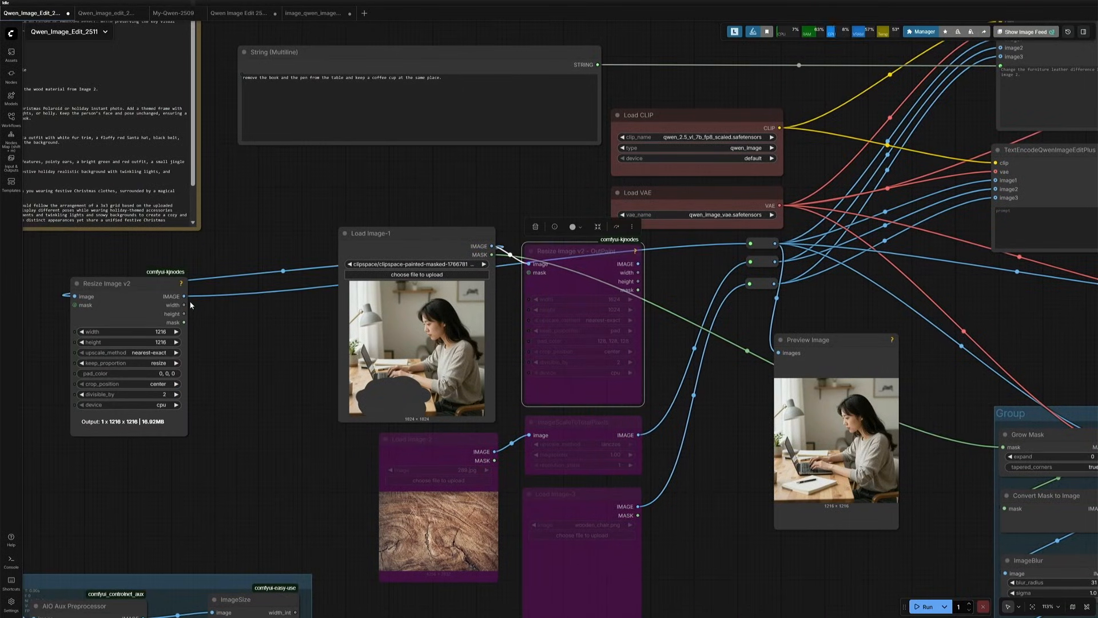
left_click_drag(638, 264, 750, 243)
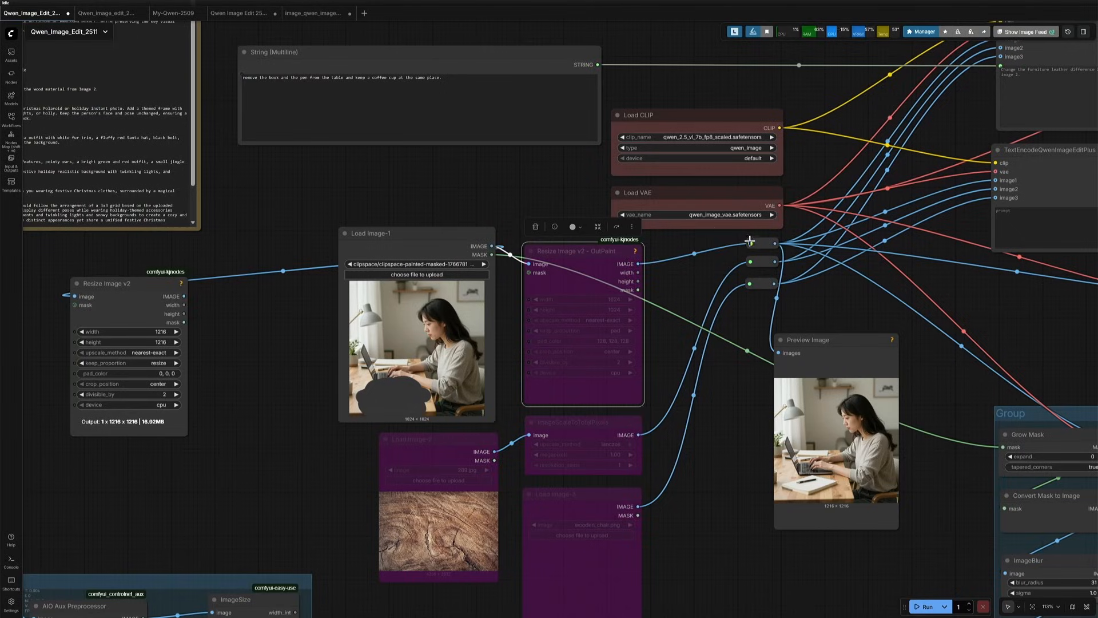
Enable the Resize Image v2 - OutPaint node and review its size and padding settings.
scroll(492, 266, "up", 4)
left_click(617, 227)
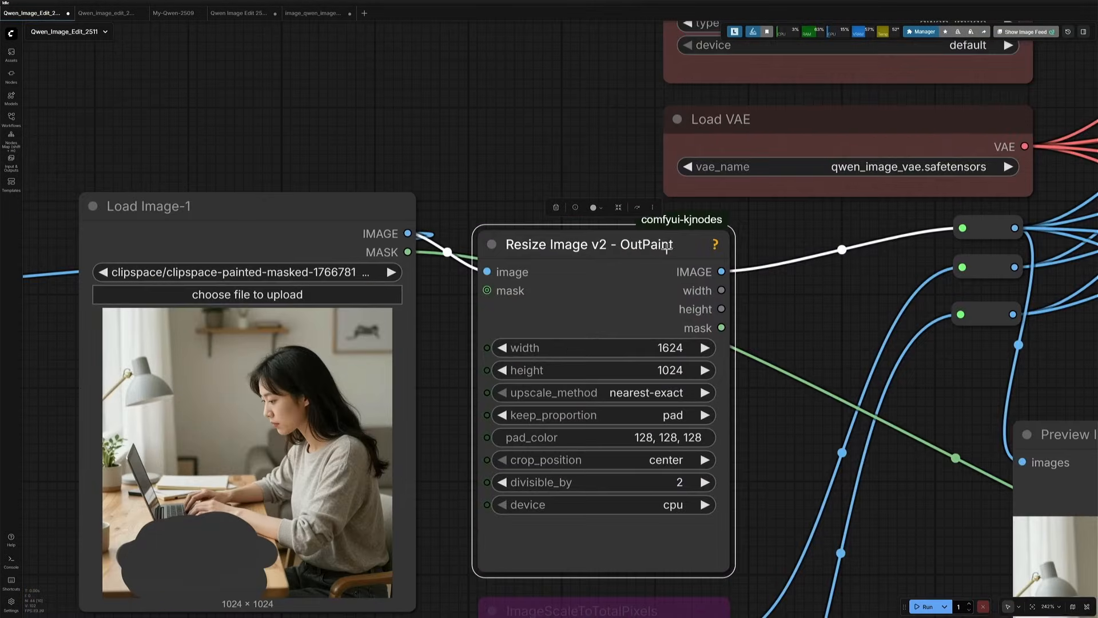
scroll(613, 256, "up", 4)
scroll(618, 394, "down", 10)
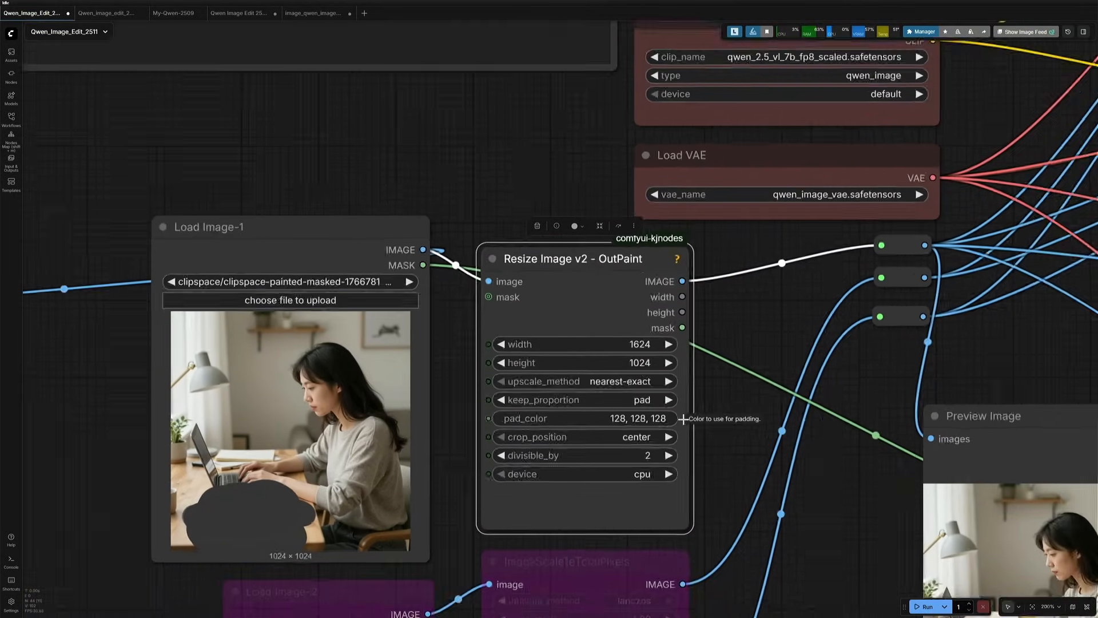
Bypass the KSampler and Save Image nodes and all the mask nodes in the Group.
left_click_drag(968, 392, 243, 358)
key("ctrl+b")
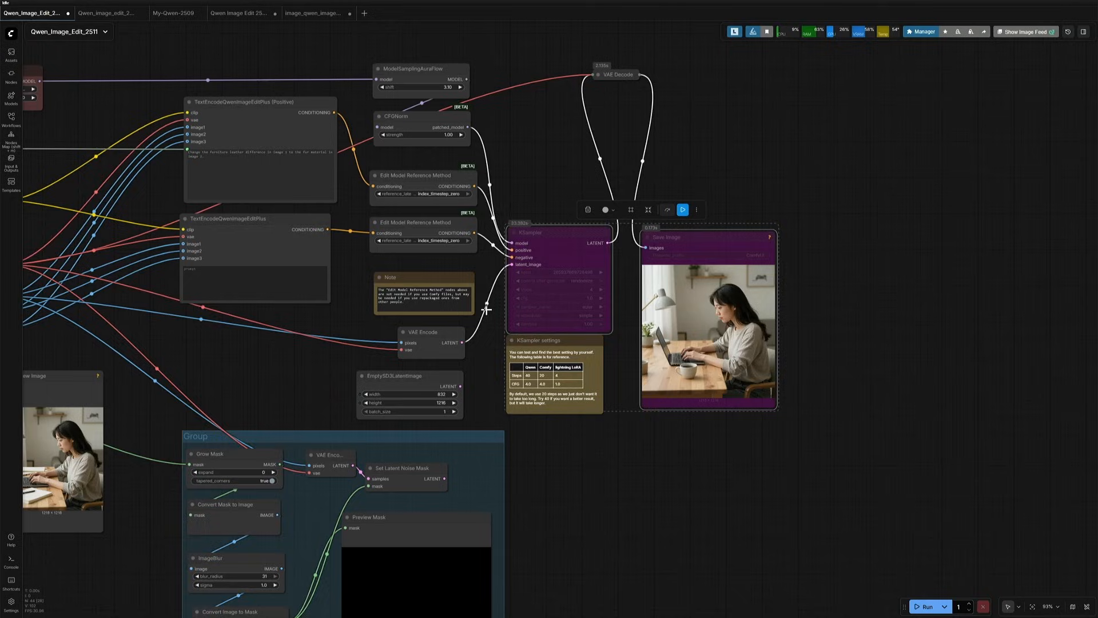
left_click_drag(258, 361, 402, 273)
key("ctrl+b")
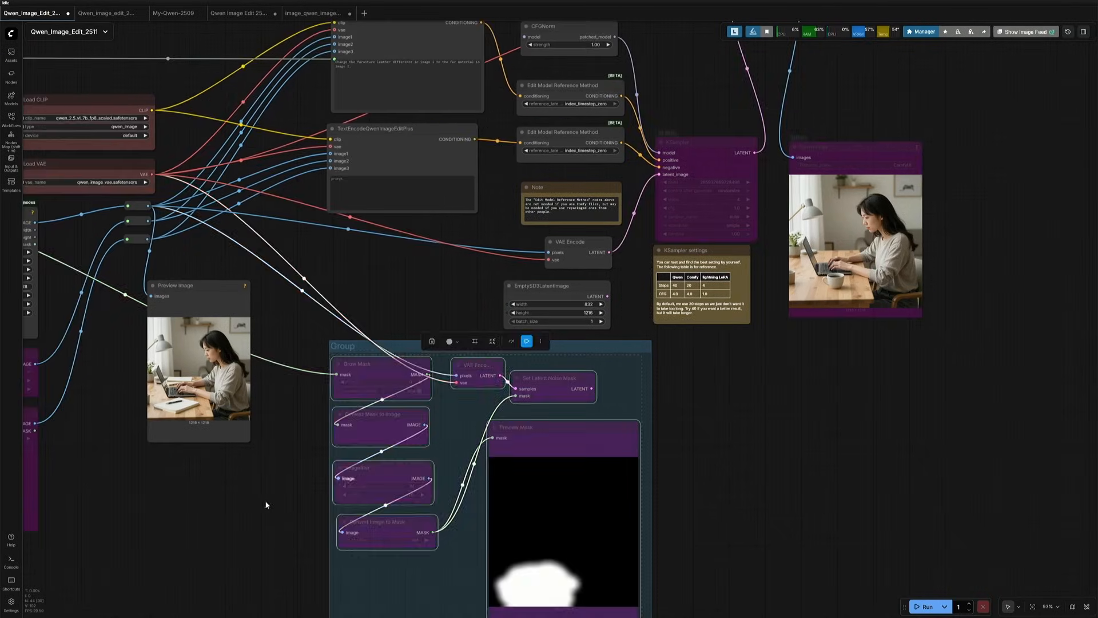
Clear the saved mask from Load Image-1 and run the workflow to preview the image padded by the OutPaint resize node.
left_click(265, 501)
left_click_drag(266, 501, 486, 582)
scroll(485, 435, "up", 3)
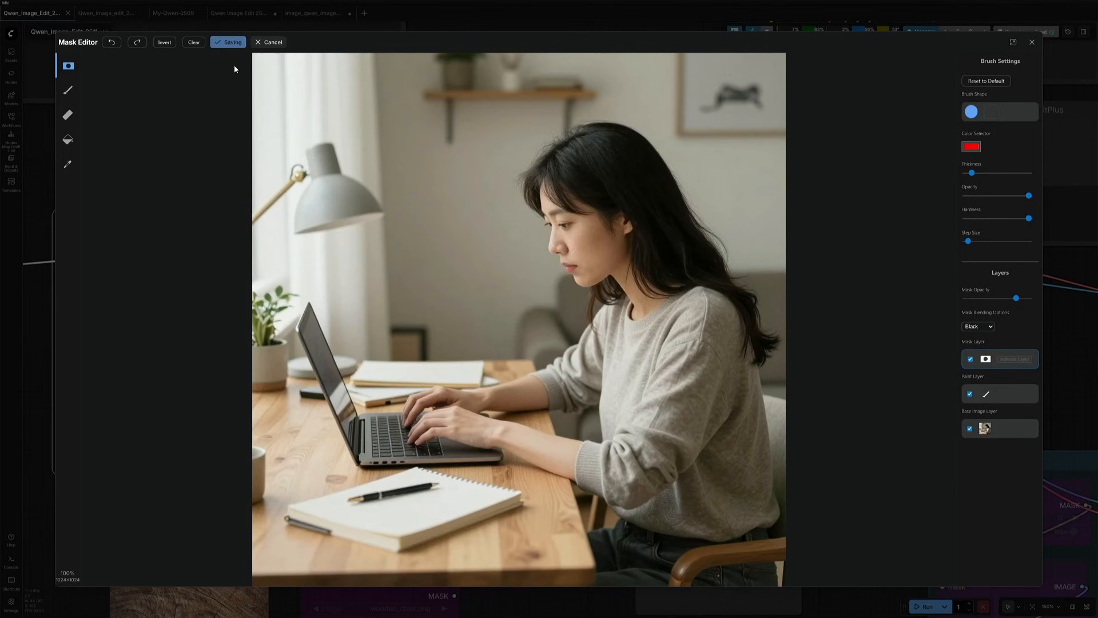
scroll(430, 310, "up", 3)
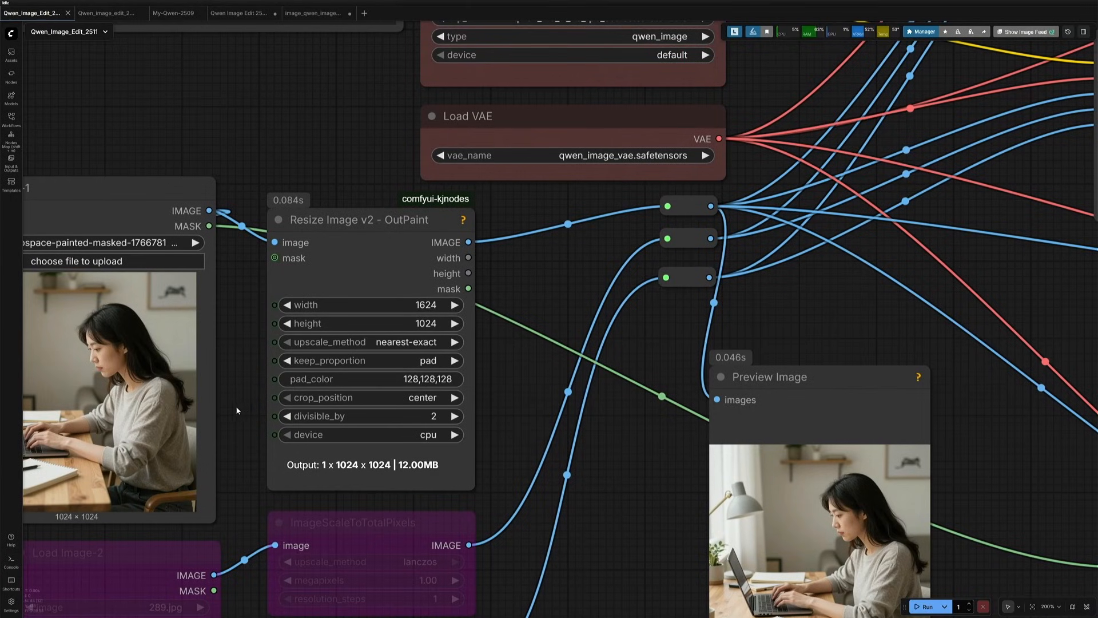
left_click_drag(236, 410, 357, 330)
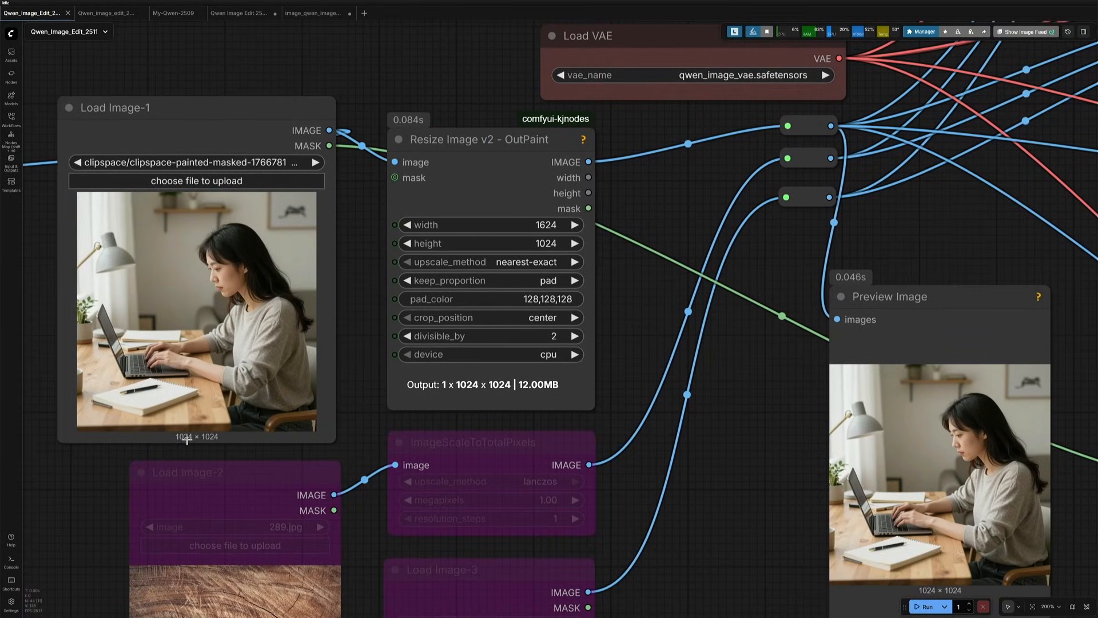
left_click(915, 605)
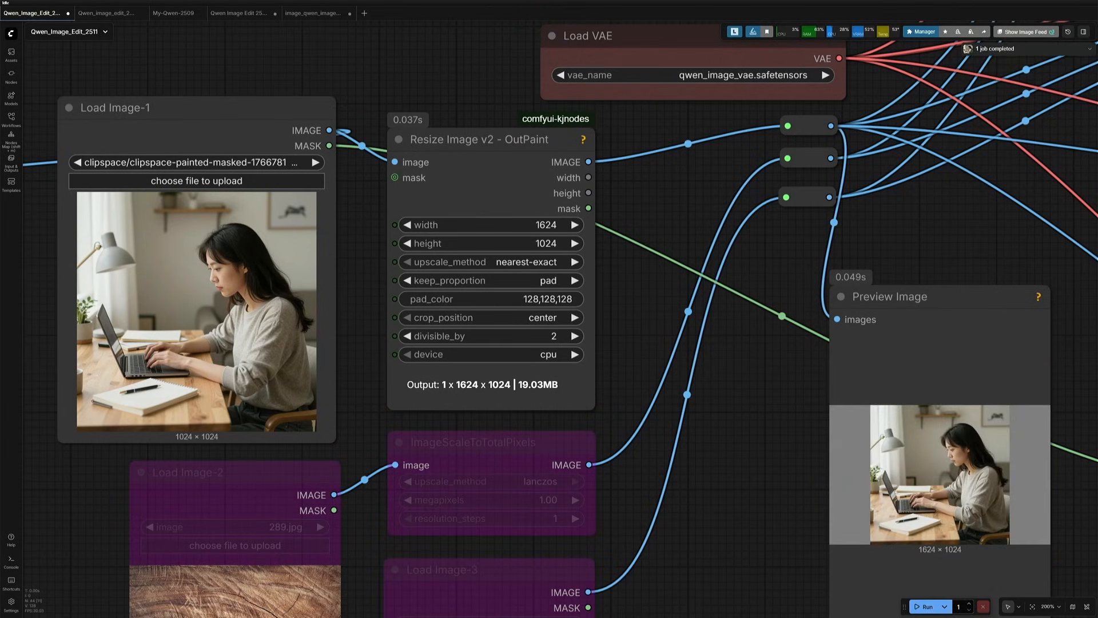
Set the pad_color of the Resize Image v2 - OutPaint node to 0,0,0 and run the workflow to preview the padded image.
left_click(532, 301)
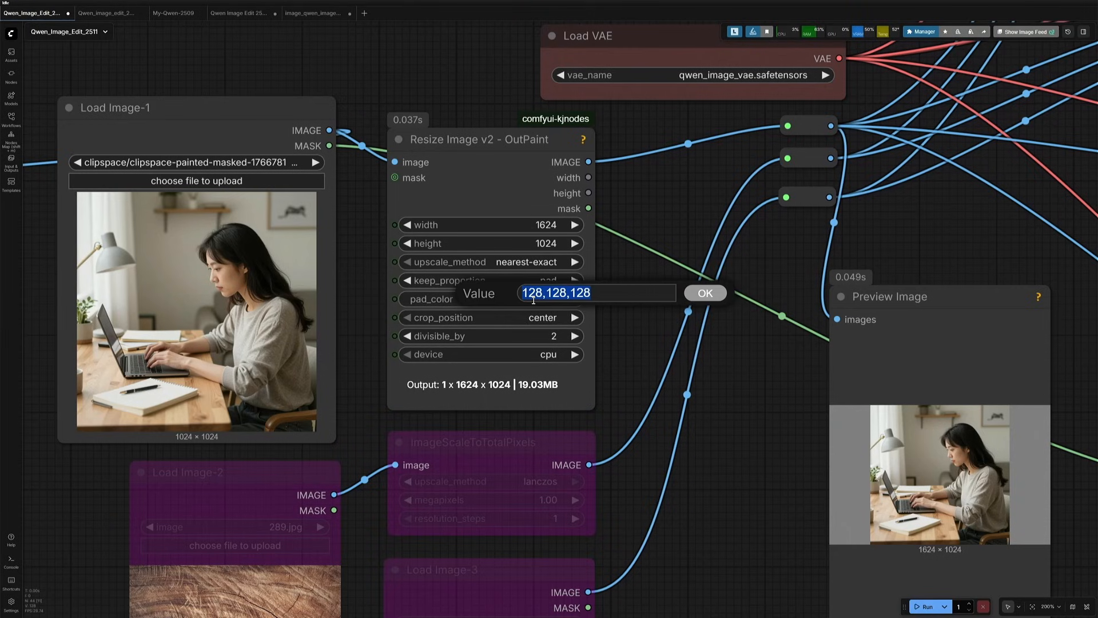
type("0")
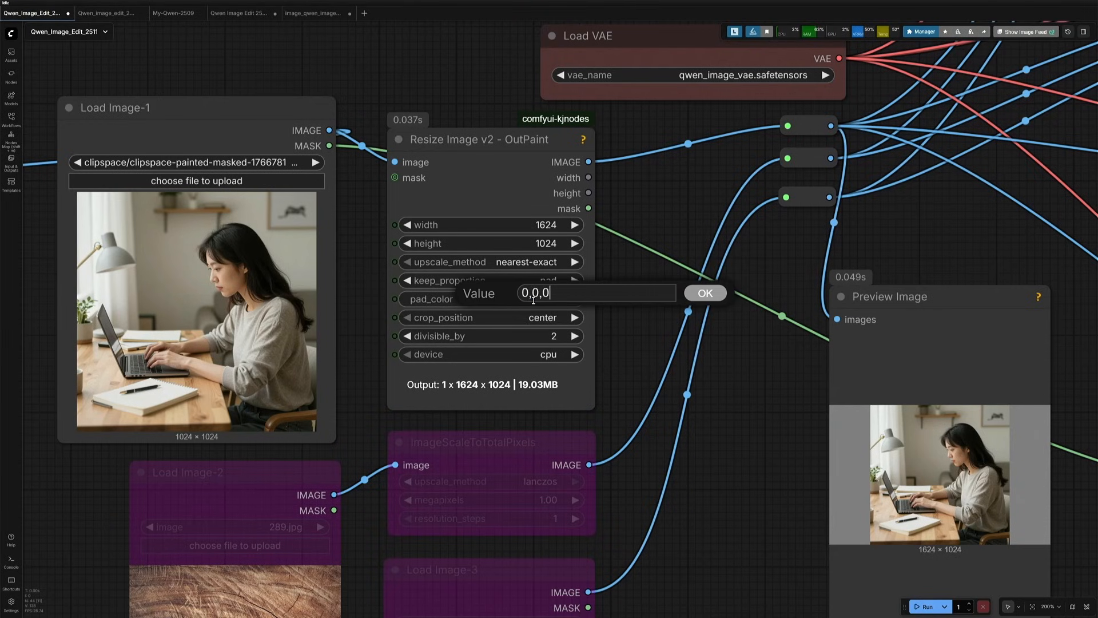
type(",0,0")
key("Return")
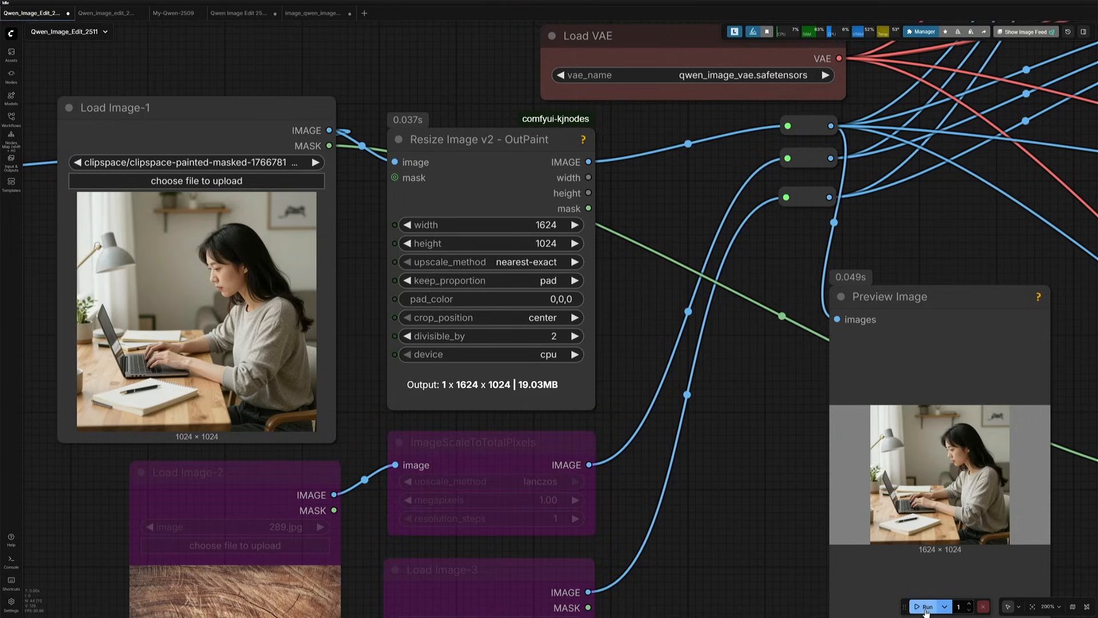
left_click(923, 606)
scroll(707, 483, "down", 3)
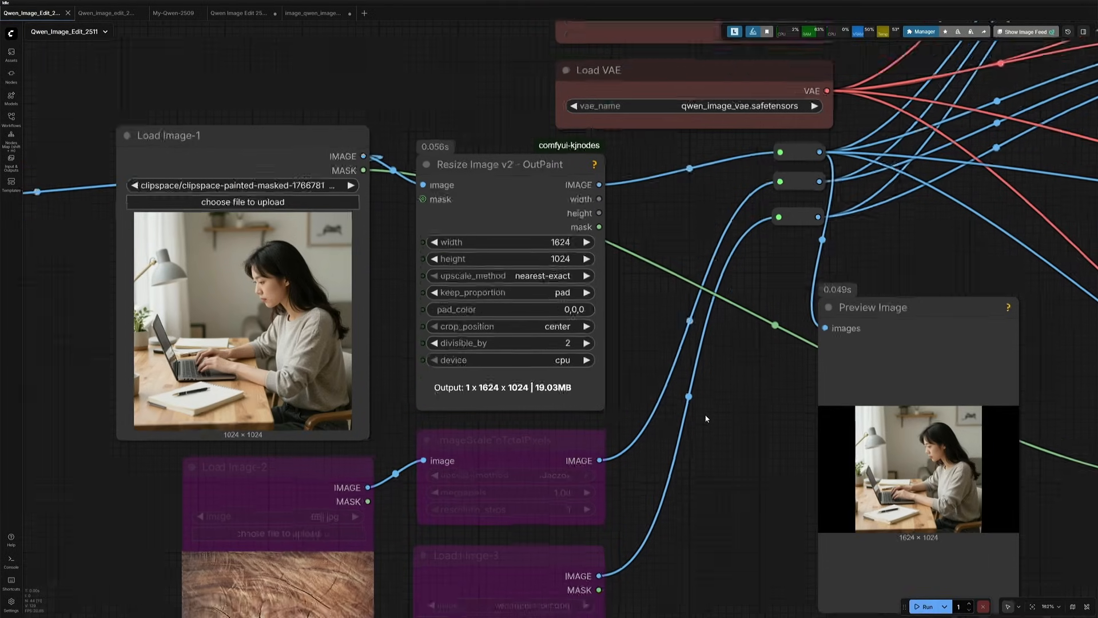
Enter "Remove the black area from the left and right side" as the String (Multiline) prompt and run the workflow.
left_click_drag(682, 268, 762, 532)
left_click_drag(306, 331, 494, 401)
scroll(494, 400, "up", 4)
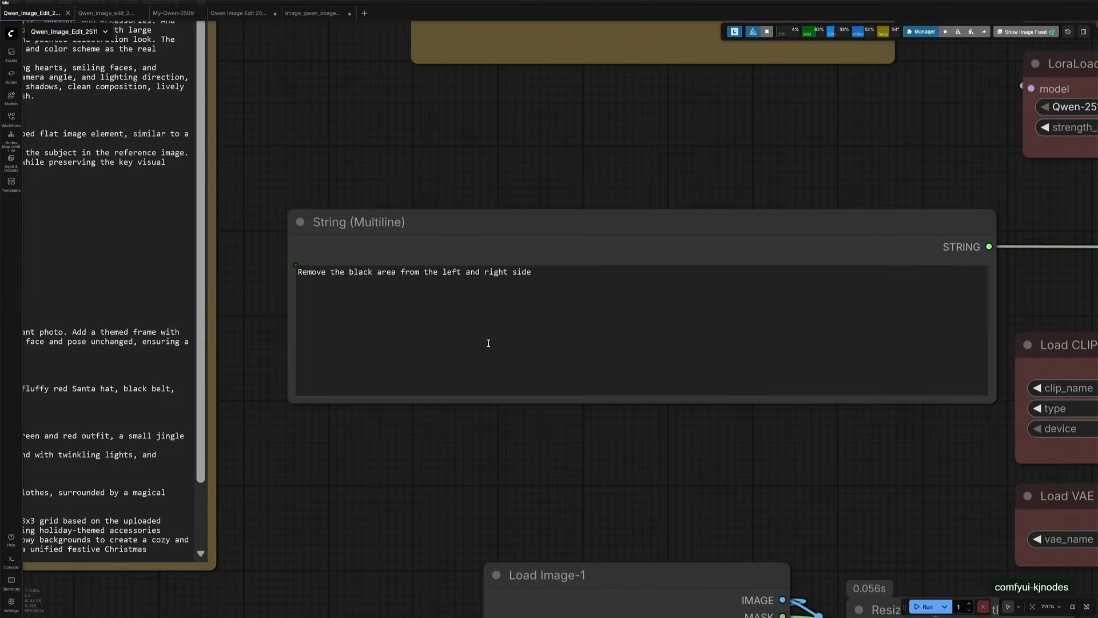
left_click(488, 344)
key("ctrl+a")
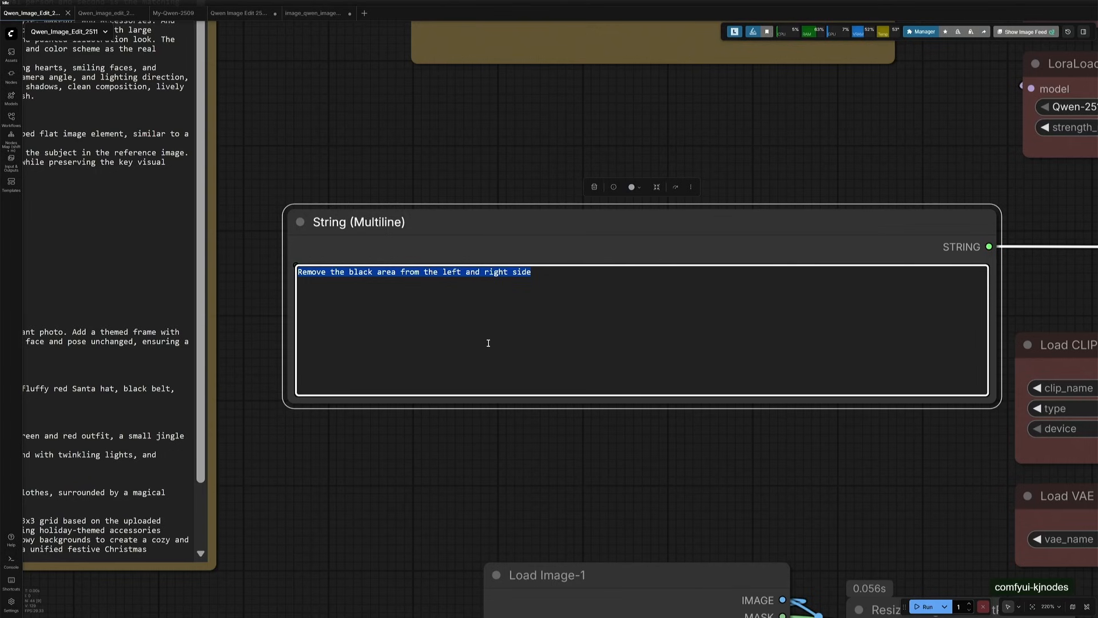
key("ctrl+x")
key("ctrl+v")
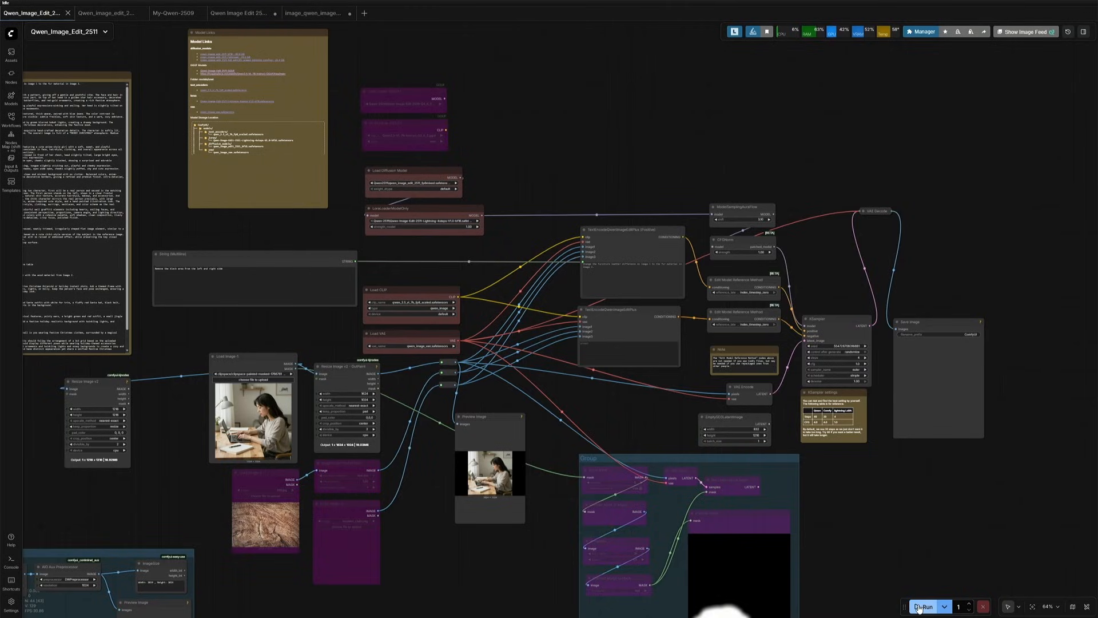
left_click(919, 608)
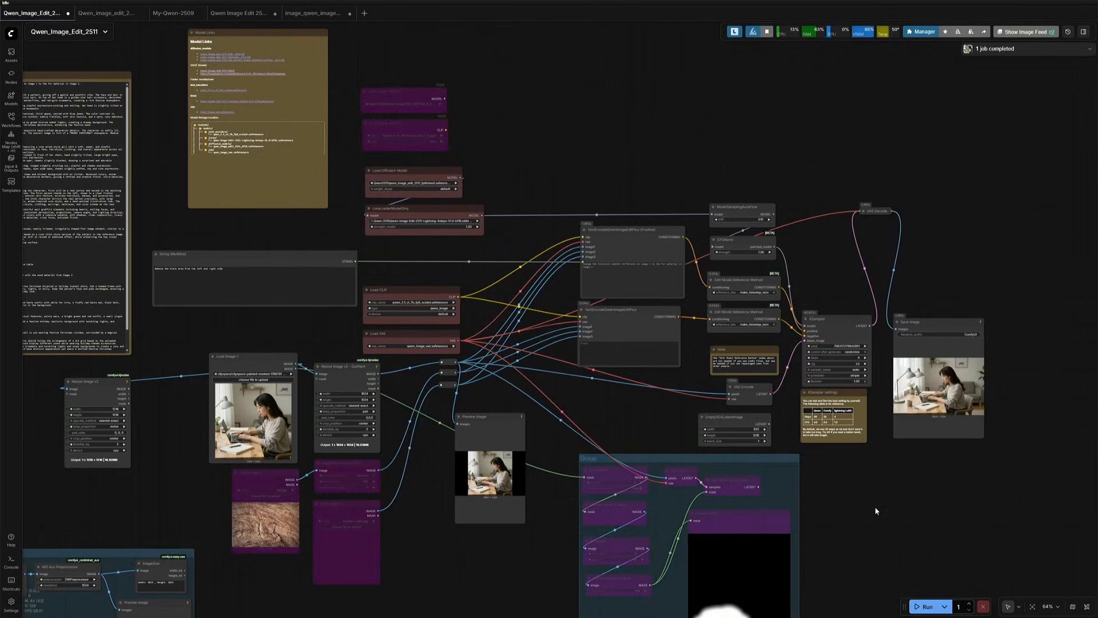
Examine the outpainted woman and motorcycle images in the Save Image node, especially the extended side areas.
scroll(990, 417, "up", 15)
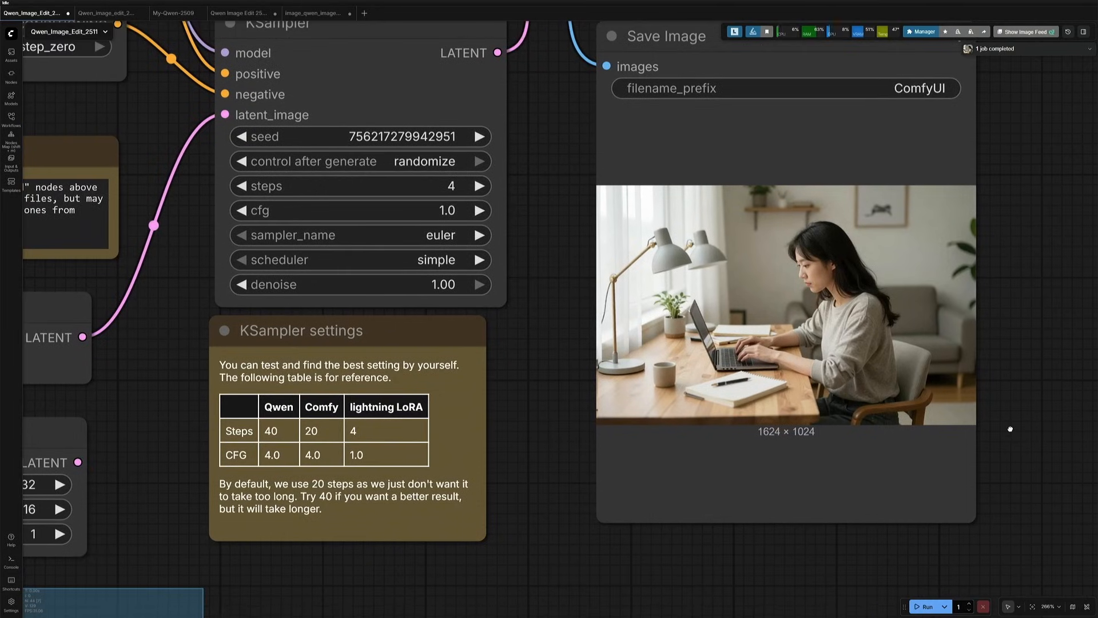
left_click_drag(1010, 429, 1010, 437)
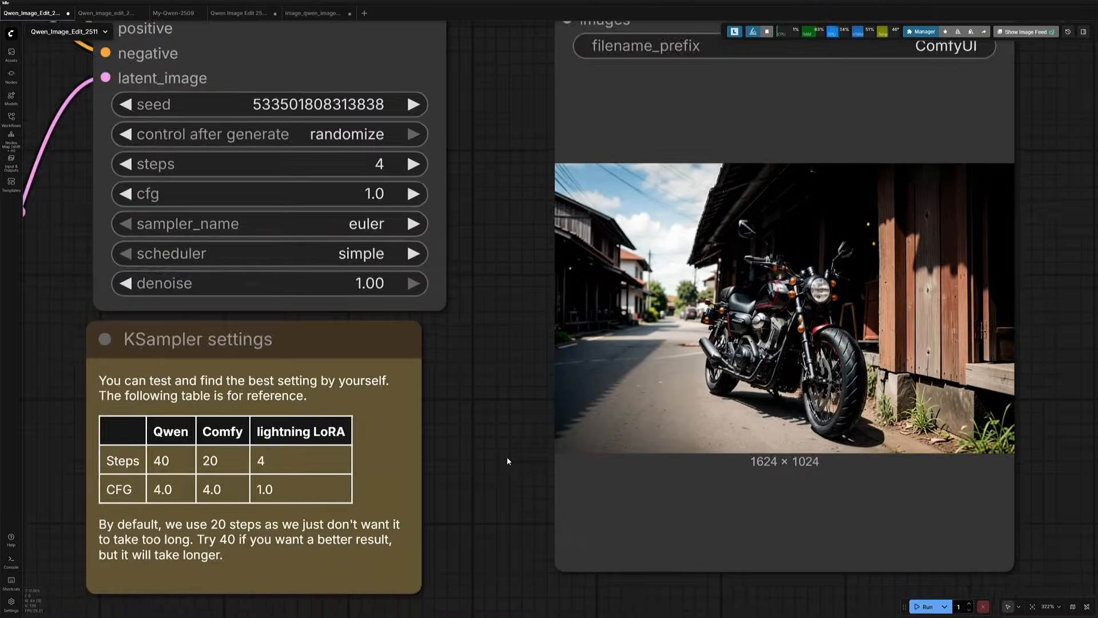
scroll(506, 456, "up", 3)
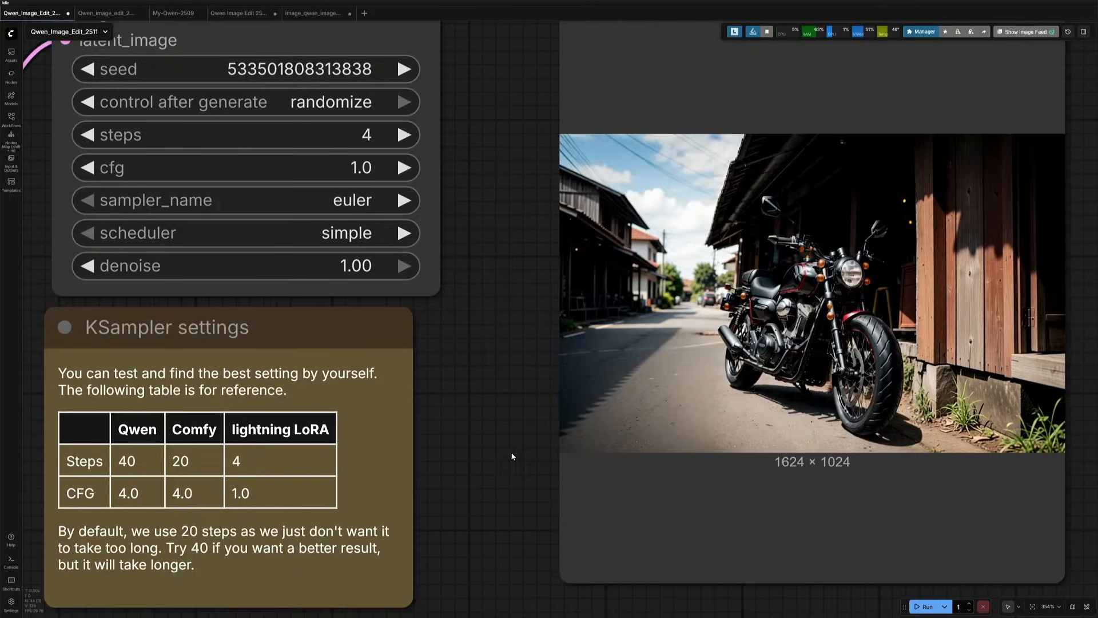
left_click_drag(478, 459, 473, 462)
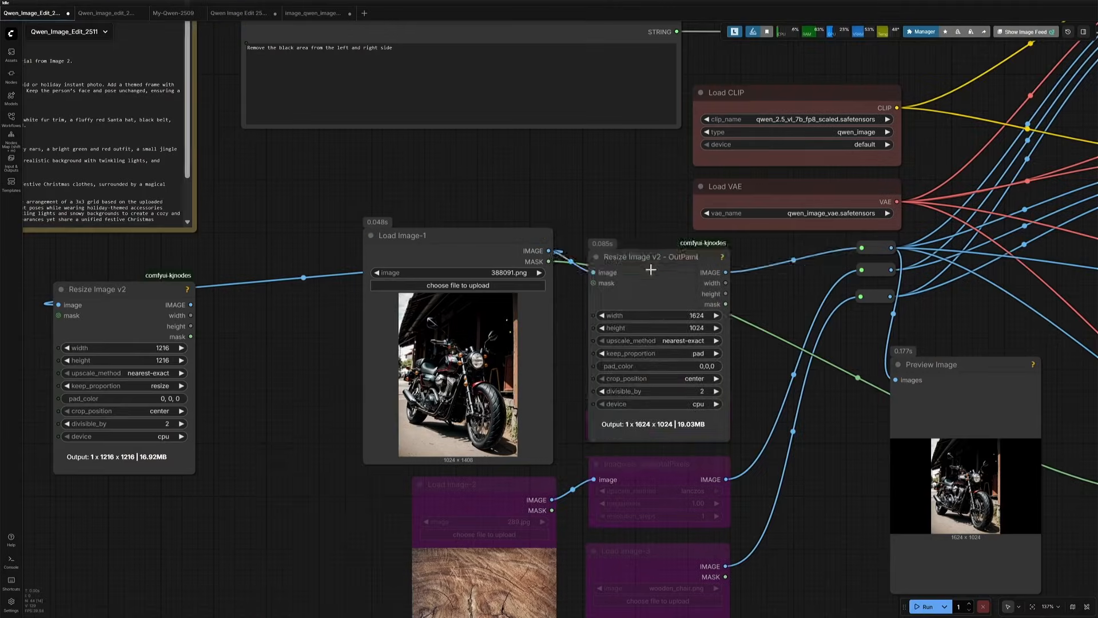
Replace the OutPaint resize node with Resize Image v2 between Load Image-1 and the first reroute, and bypass the OutPaint node.
key("ctrl+v")
left_click_drag(307, 405, 196, 480)
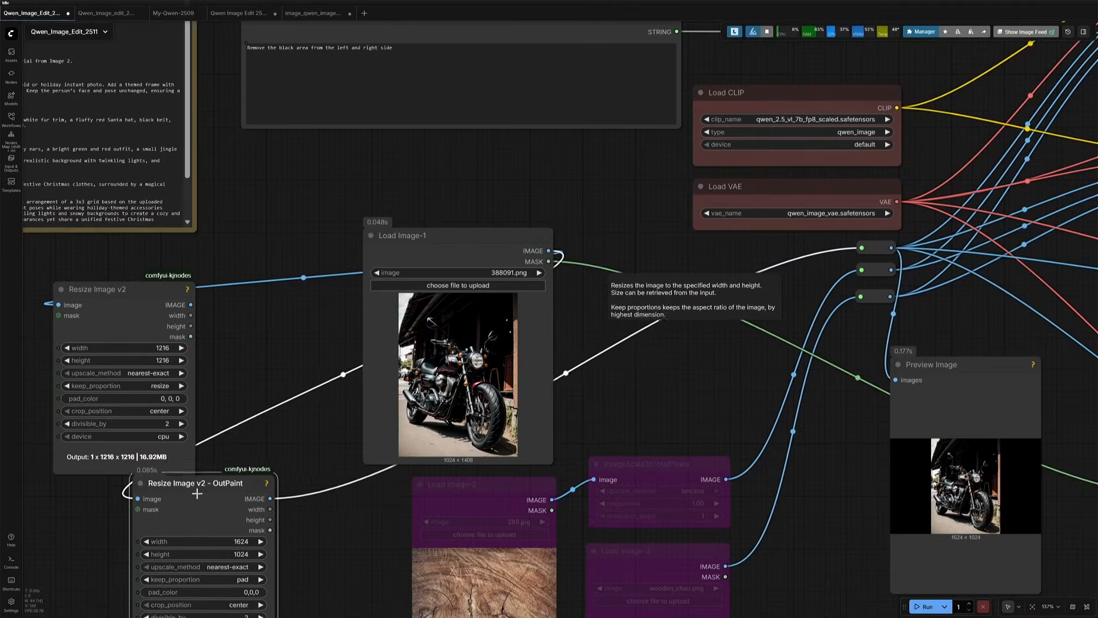
left_click_drag(276, 425, 294, 390)
left_click_drag(169, 243, 721, 210)
left_click_drag(214, 450, 160, 267)
left_click_drag(573, 317, 538, 387)
left_click(157, 310)
left_click_drag(515, 218, 423, 254)
left_click_drag(638, 332, 759, 309)
left_click(679, 351)
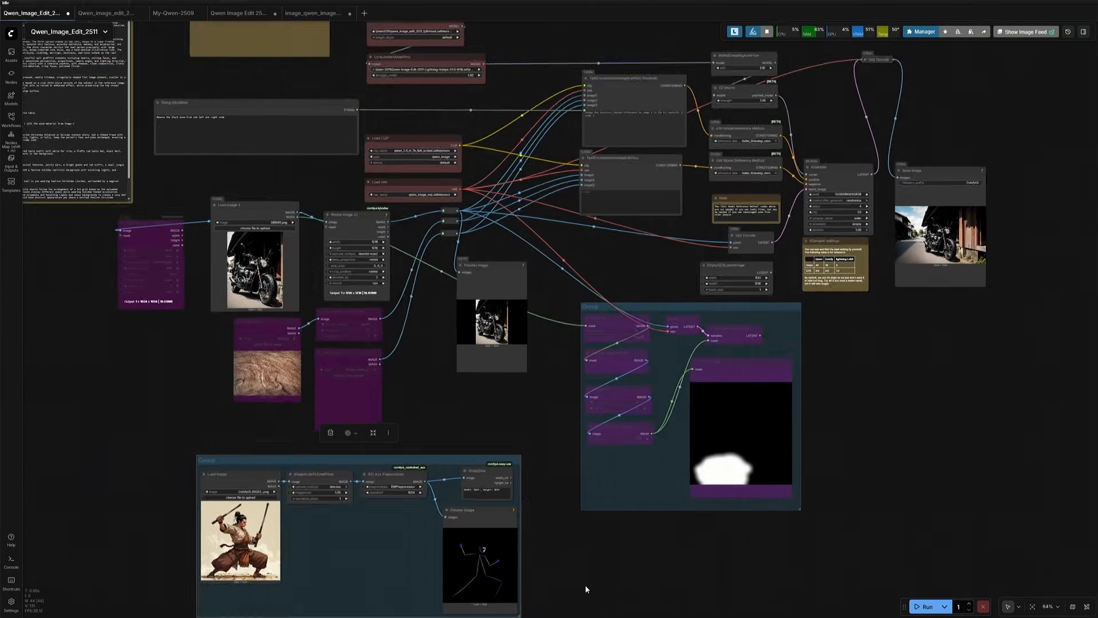
Connect the IMAGE output of the AIO Aux Preprocessor to the third reroute.
scroll(585, 589, "up", 4)
left_click_drag(584, 511, 652, 469)
left_click_drag(488, 332, 473, 428)
left_click_drag(454, 457, 473, 442)
left_click_drag(519, 395, 485, 433)
left_click_drag(422, 477, 341, 465)
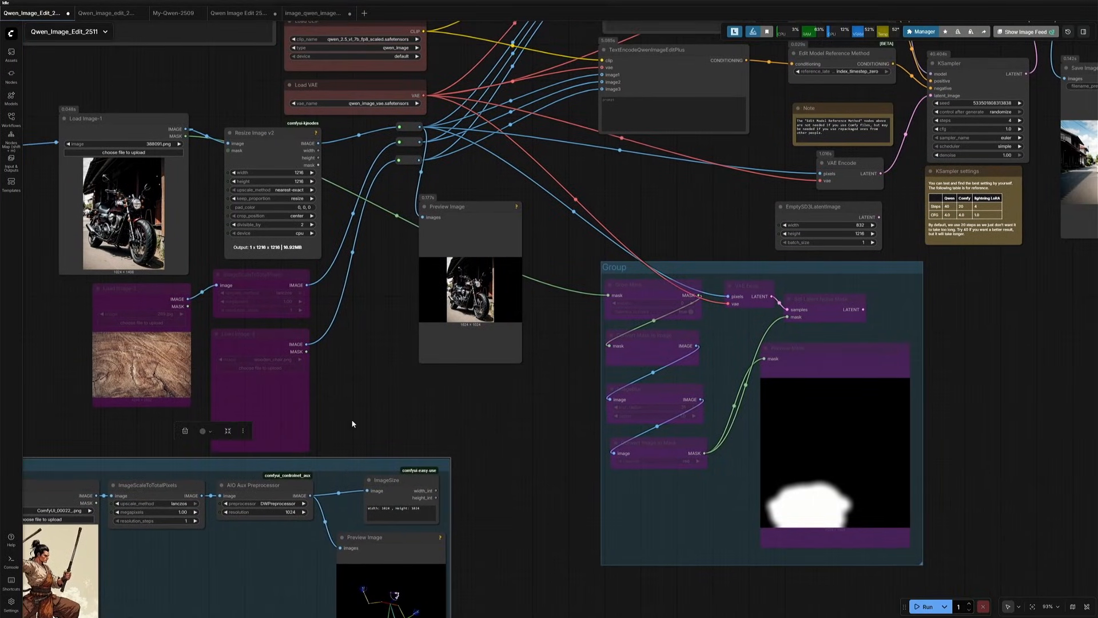
left_click(368, 355)
left_click(409, 161)
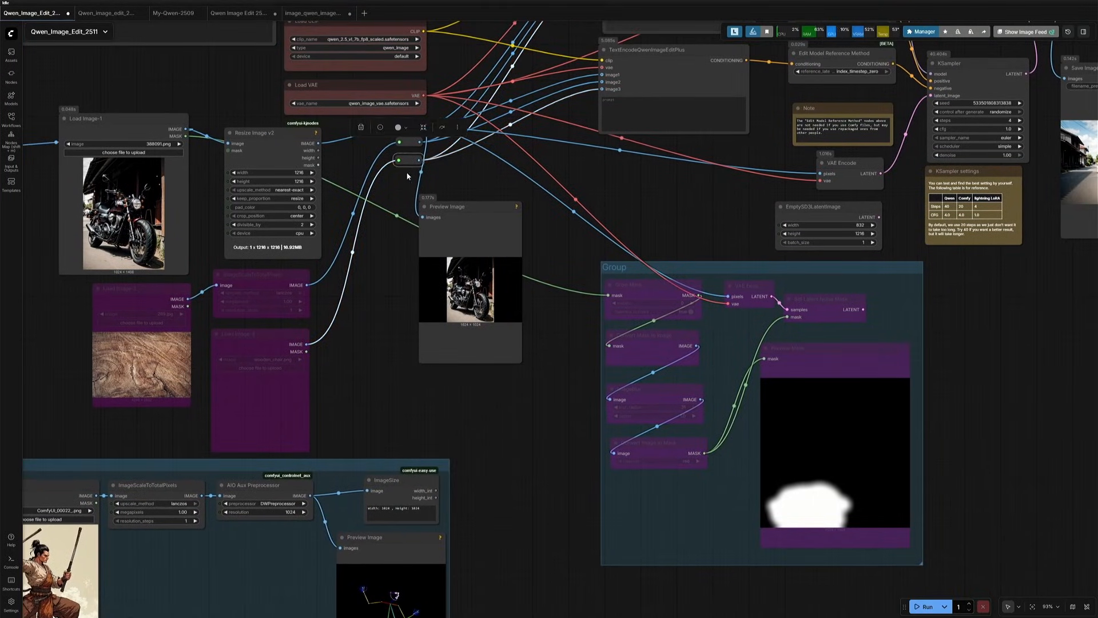
scroll(366, 343, "up", 2)
left_click_drag(311, 475, 417, 69)
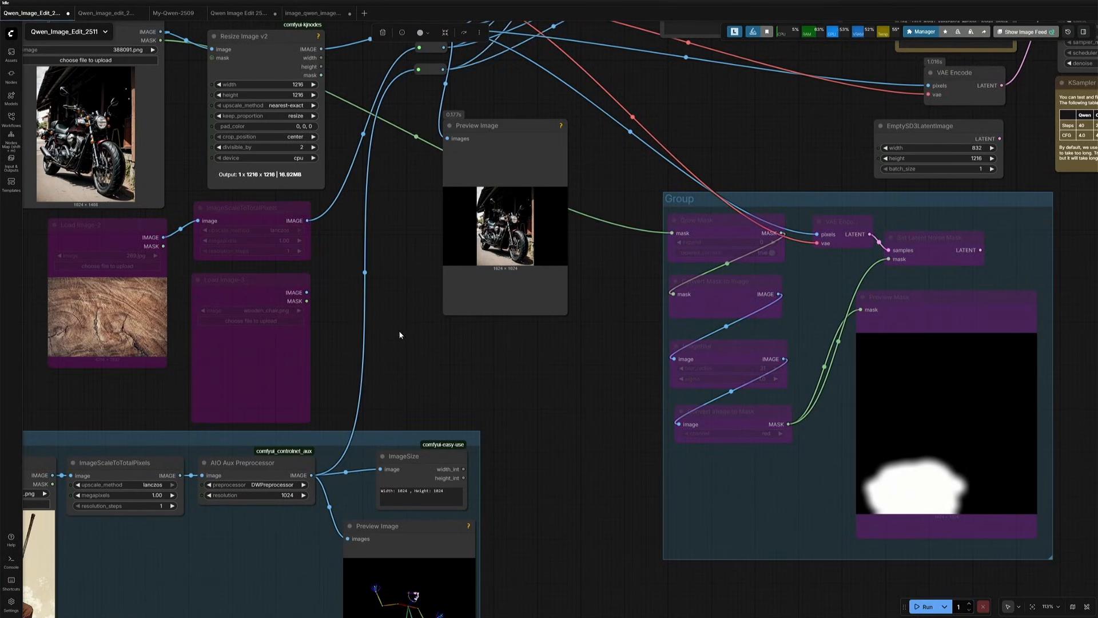
Connect the AIO Aux Preprocessor's IMAGE output to the second reroute and Load Image-3's IMAGE output to the third reroute.
left_click_drag(400, 328, 376, 474)
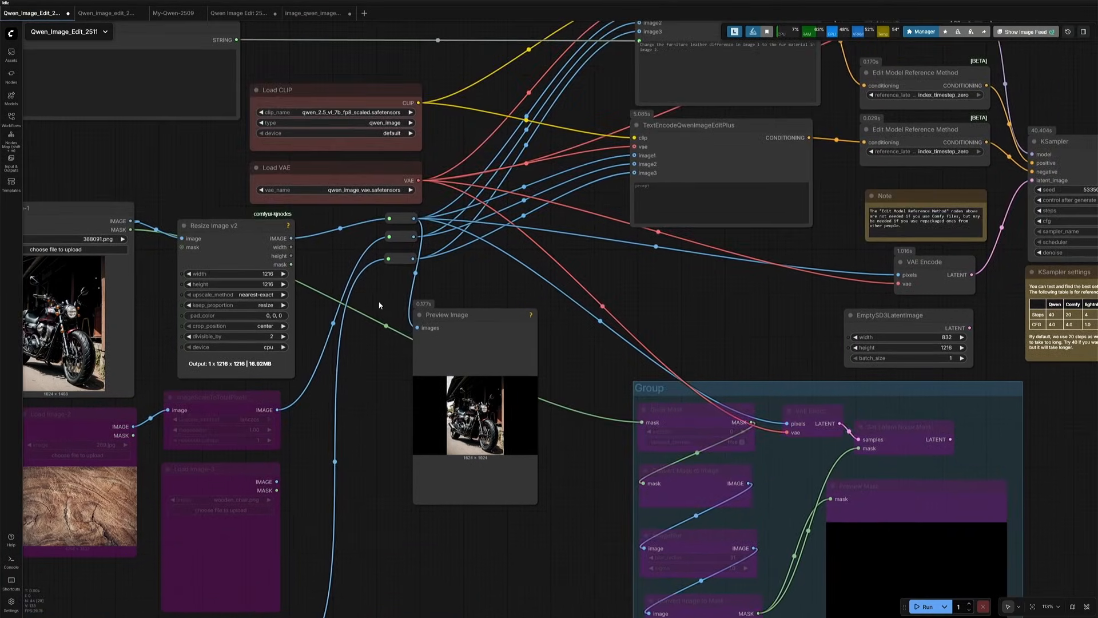
left_click_drag(431, 580, 540, 152)
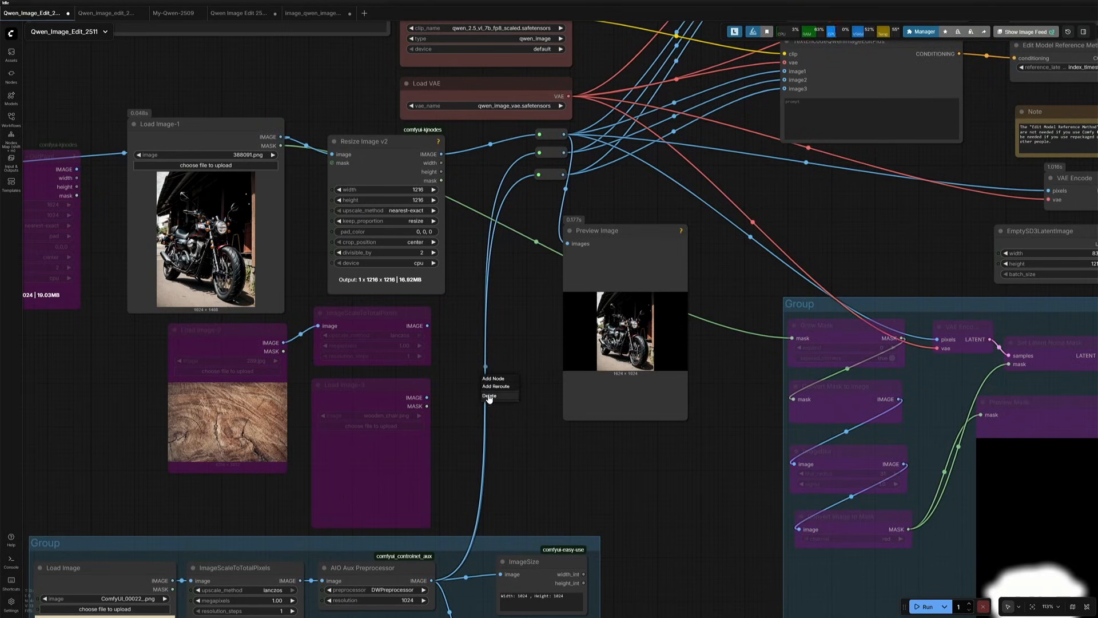
left_click_drag(426, 397, 539, 176)
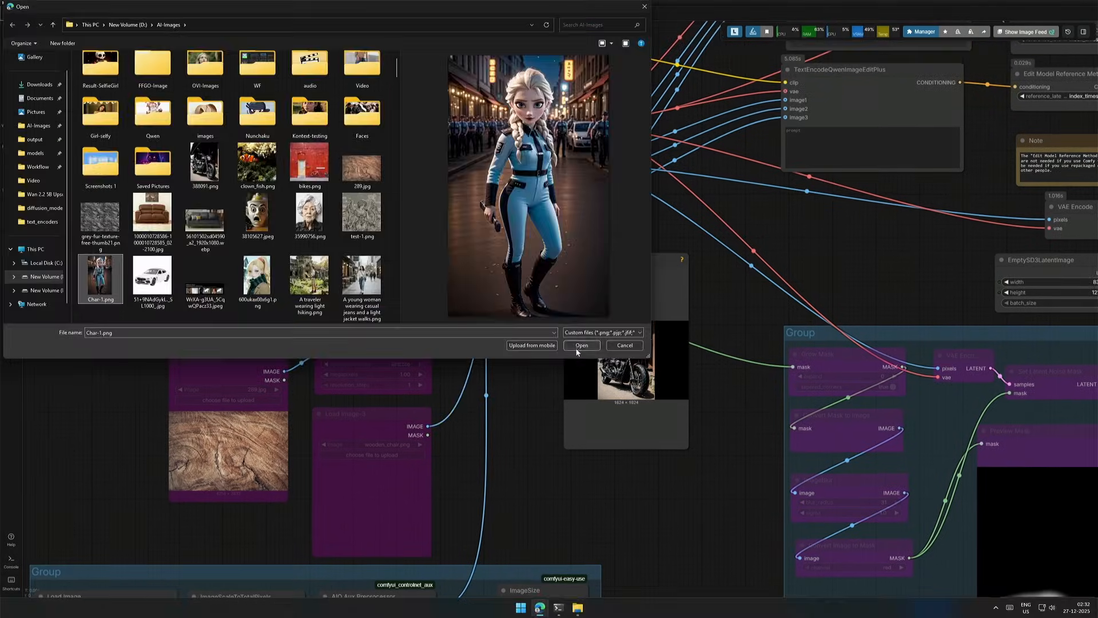
Load Char-1.png into Load Image-1 and enter the prompt "The girl is maintaining pixel-perfect fidelity to original facial features".
key("Return")
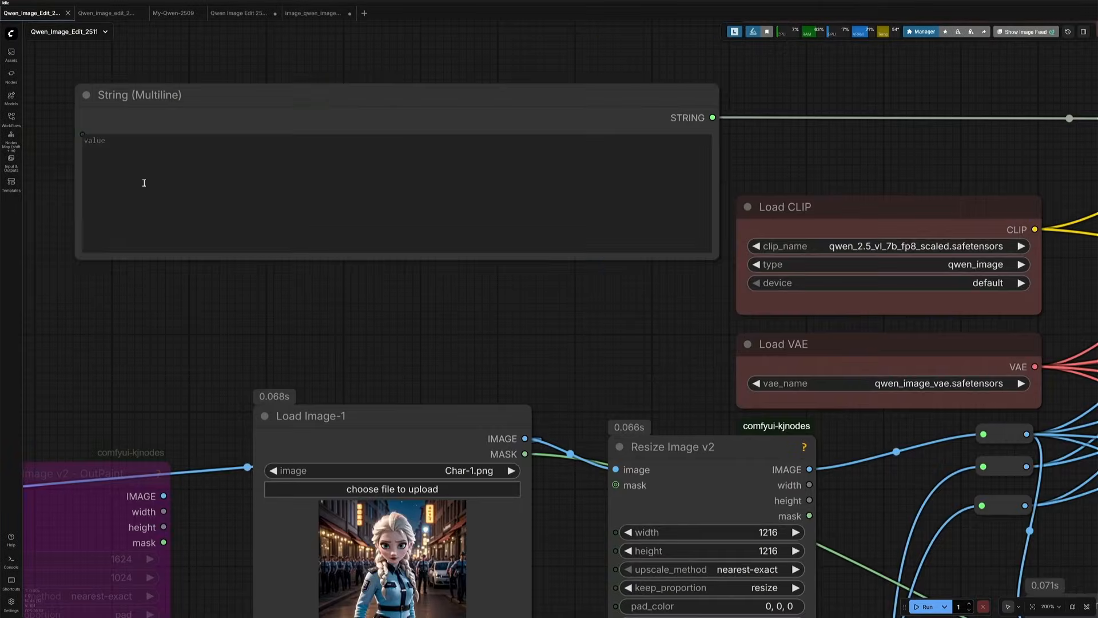
left_click(121, 172)
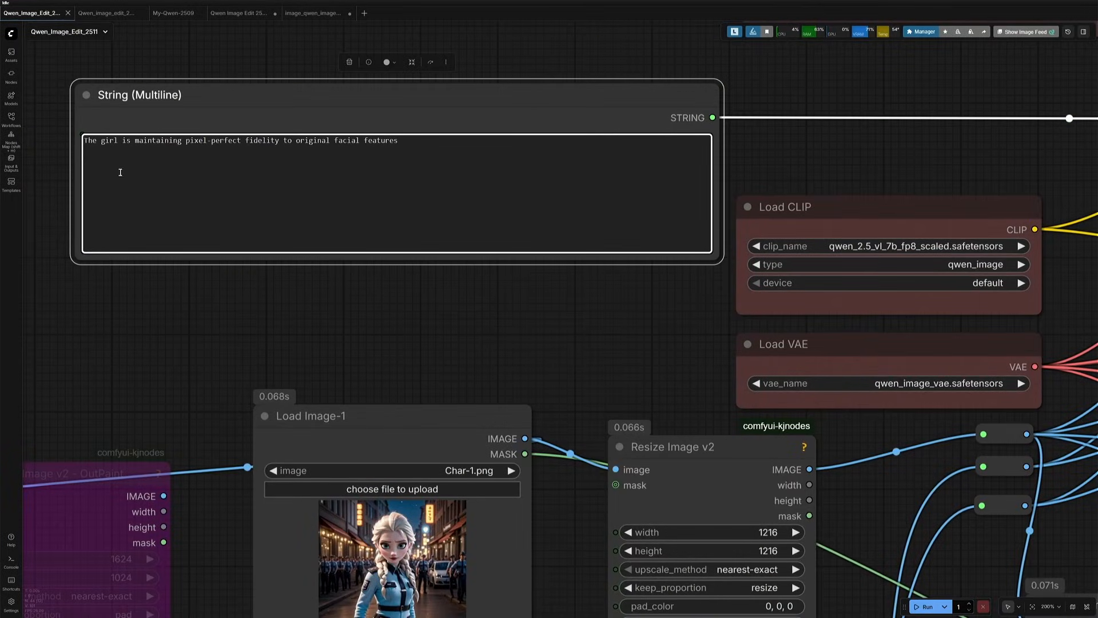
left_click(311, 311)
Set the height of the Resize Image v2 node to 1248.
scroll(405, 311, "down", 1)
left_click_drag(514, 350, 298, 77)
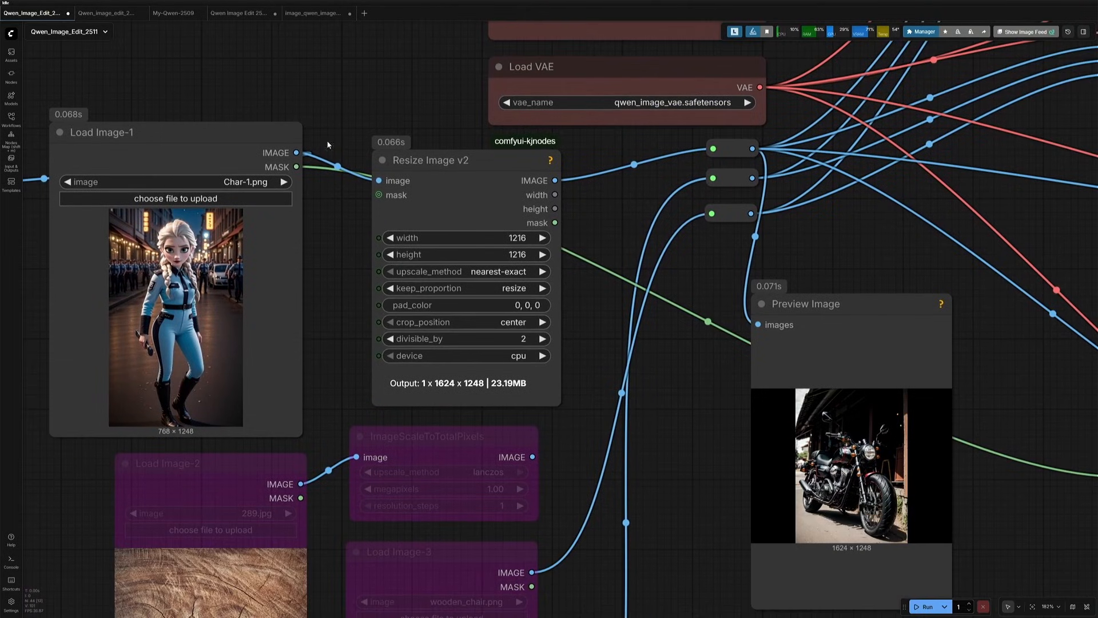
left_click(482, 241)
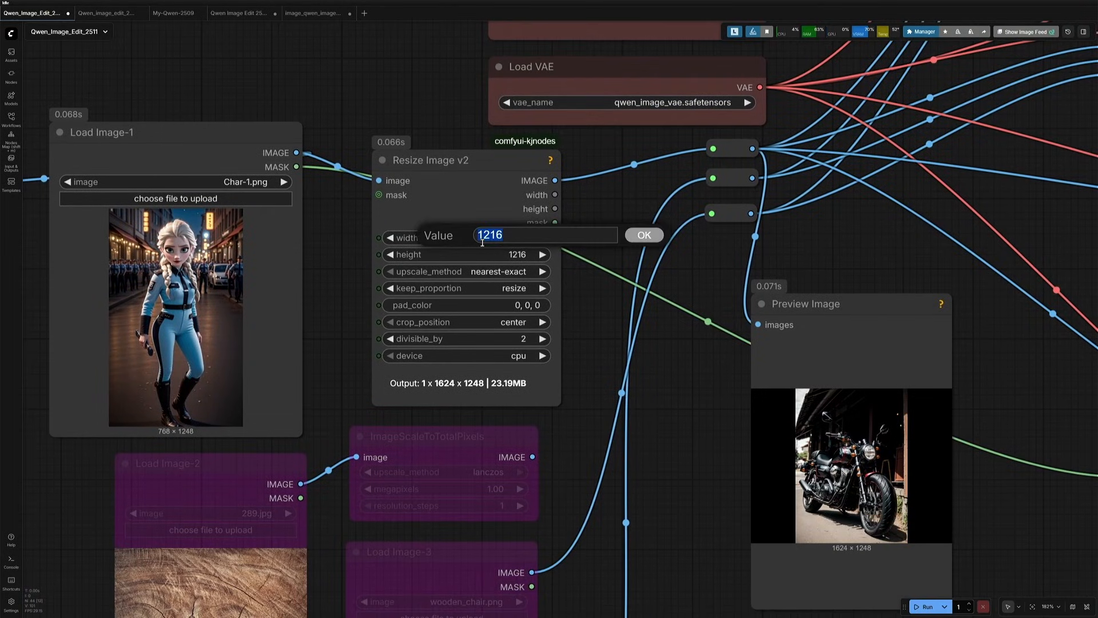
type("1248")
key("Return")
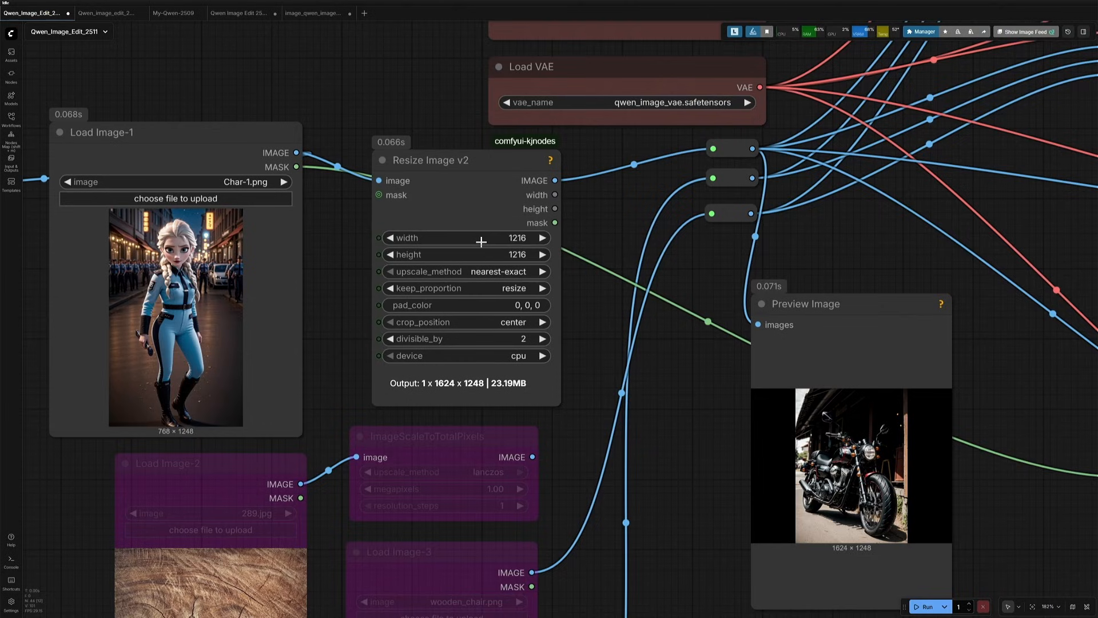
left_click(500, 259)
type("1248")
key("Return")
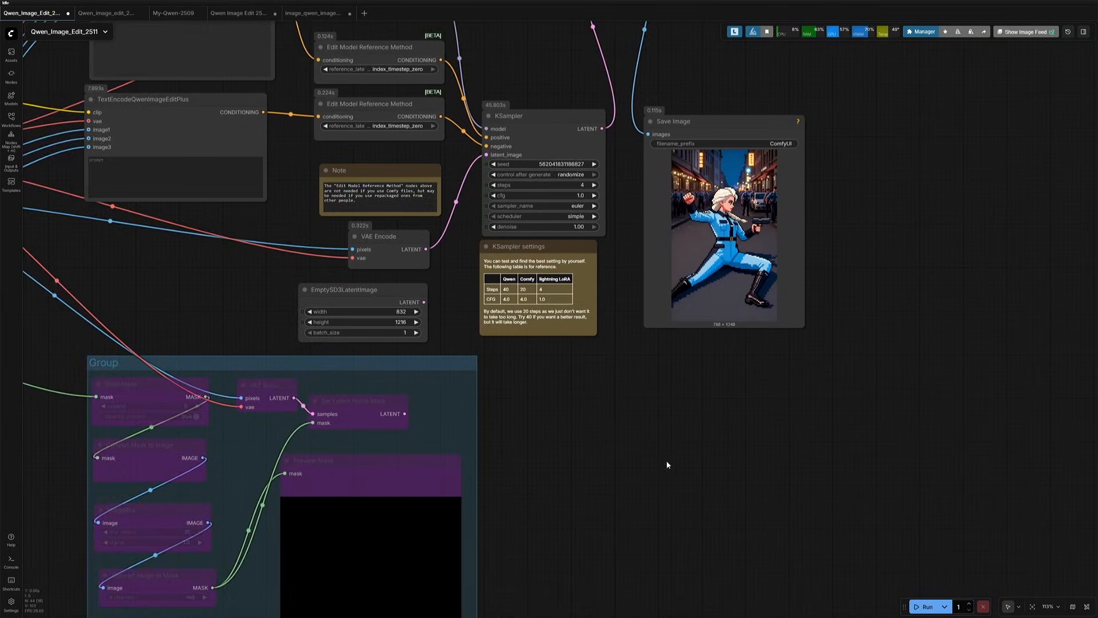
Reword the String (Multiline) prompt to "The girl is posing perfectly fidelity to original facial features".
left_click_drag(741, 394, 632, 480)
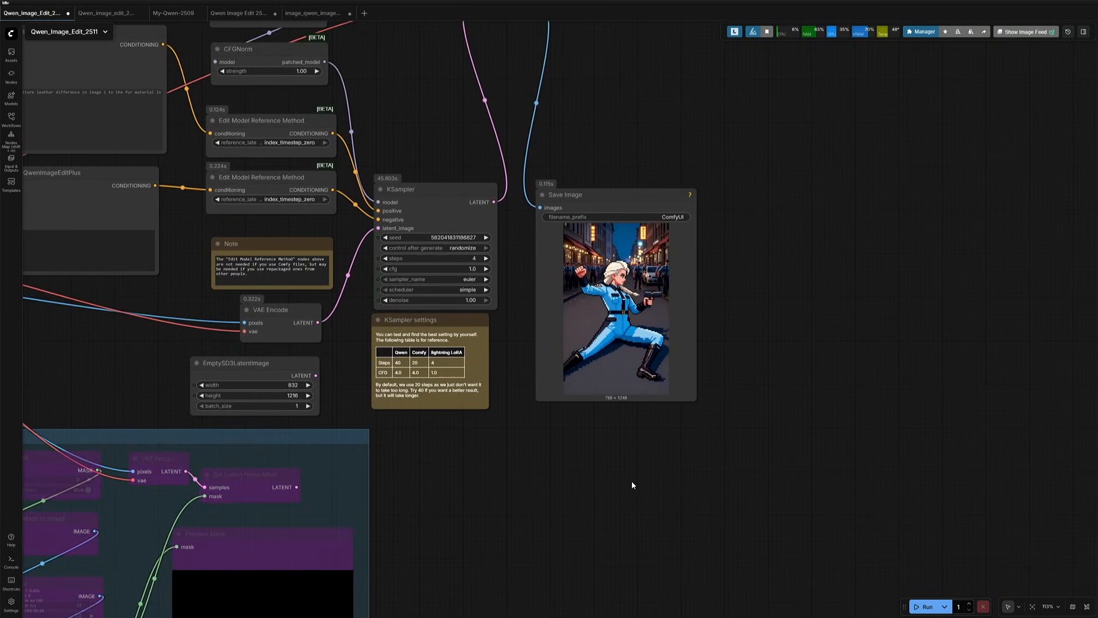
scroll(743, 428, "up", 5)
left_click_drag(747, 337, 859, 428)
scroll(794, 385, "up", 3)
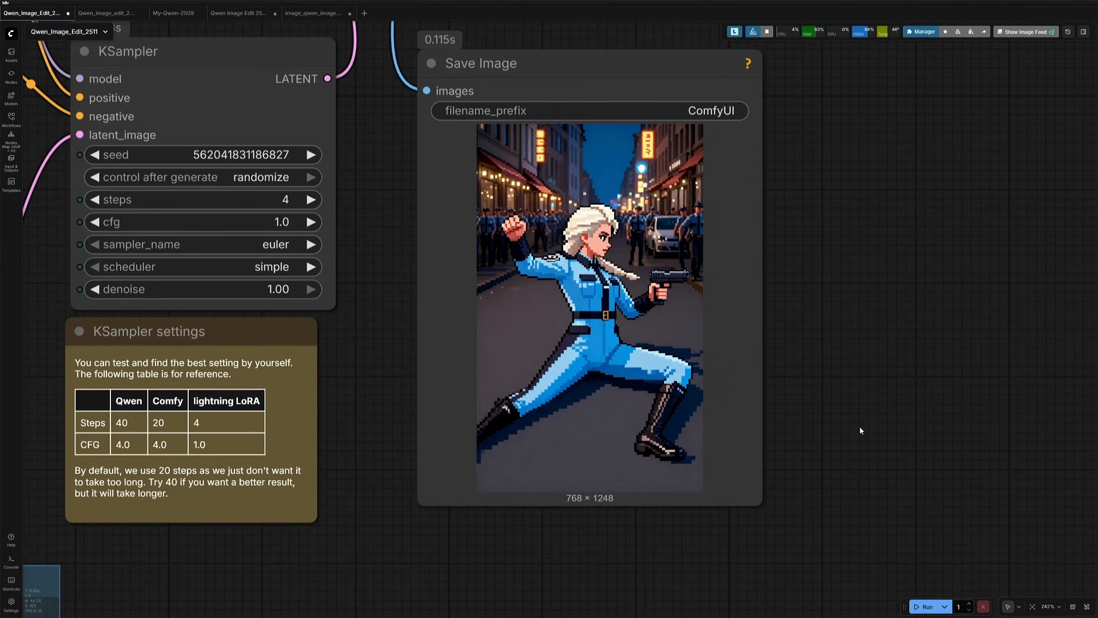
scroll(860, 430, "down", 7)
left_click_drag(257, 409, 772, 421)
left_click_drag(366, 392, 858, 530)
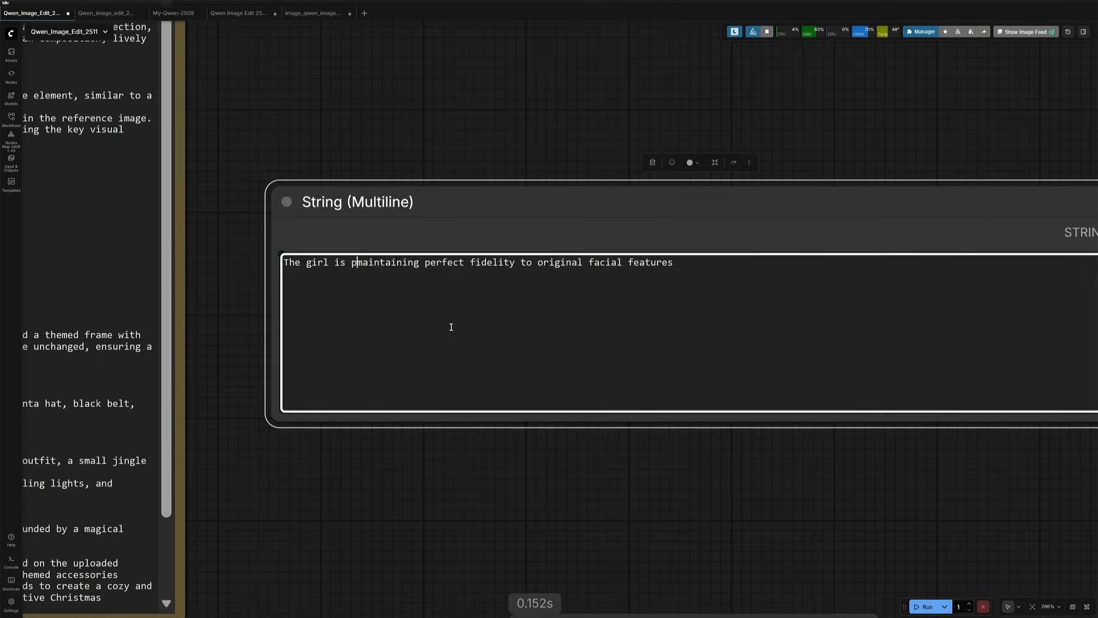
type("posing")
key("ctrl+a")
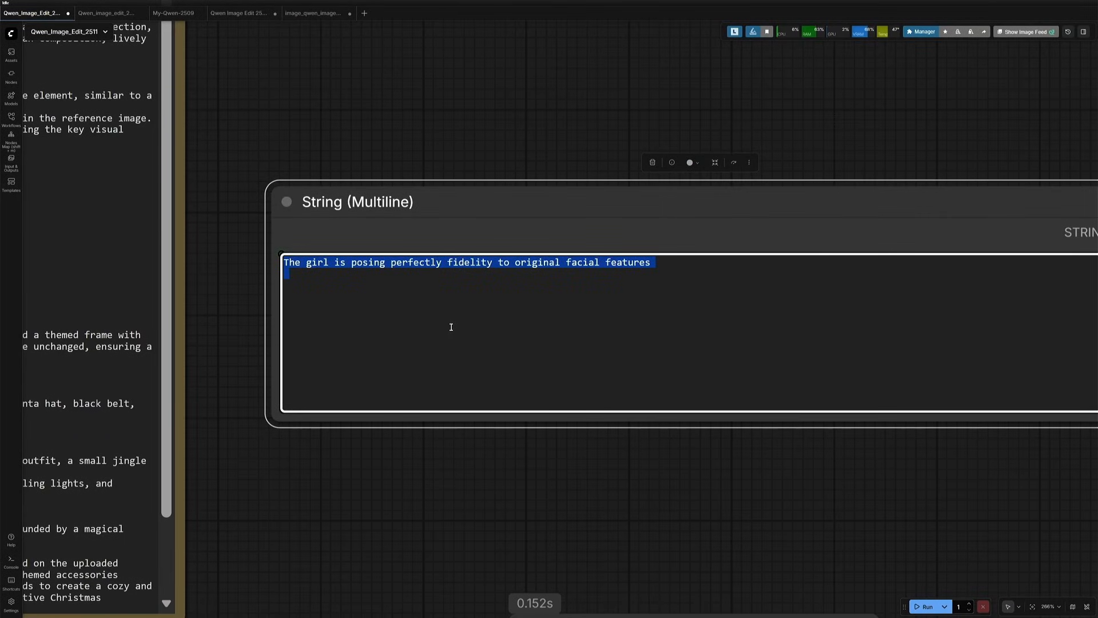
scroll(509, 77, "down", 3)
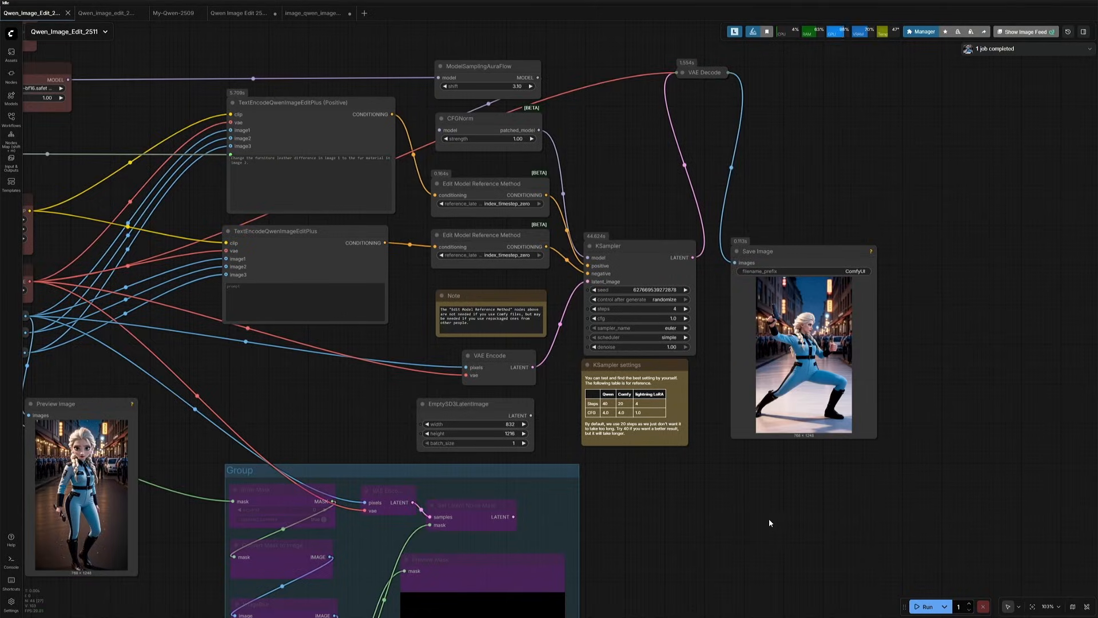
Examine the posed girl and sword-fighter results in Save Image, comparing the fighter with the ComfyUI_00022_.png reference in Load Image.
scroll(768, 519, "up", 5)
scroll(771, 500, "up", 7)
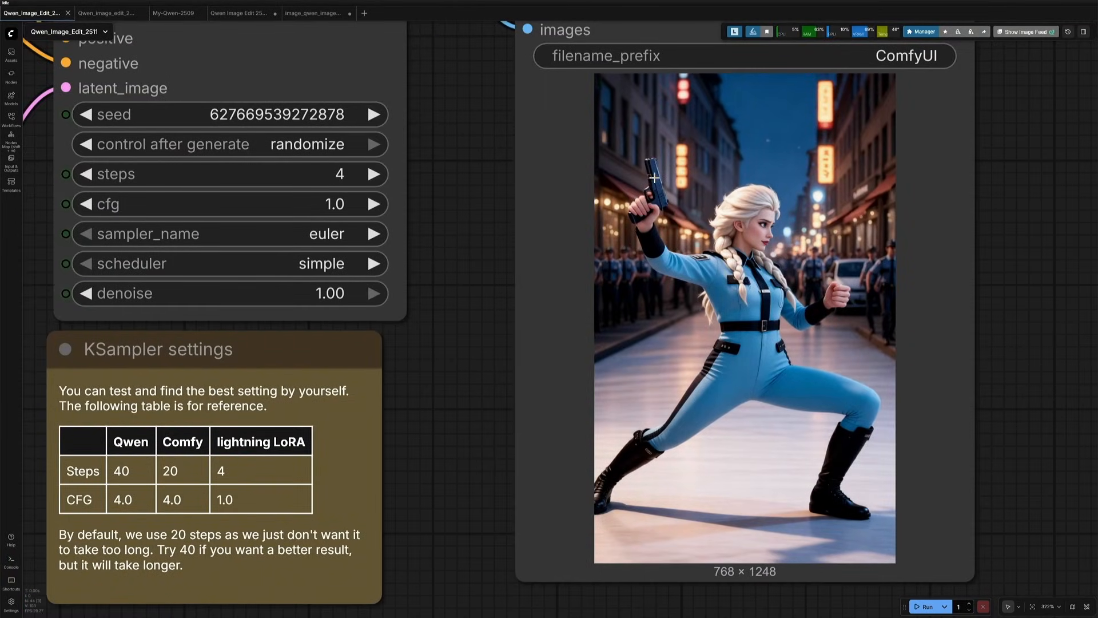
left_click_drag(995, 300, 947, 377)
scroll(947, 377, "down", 5)
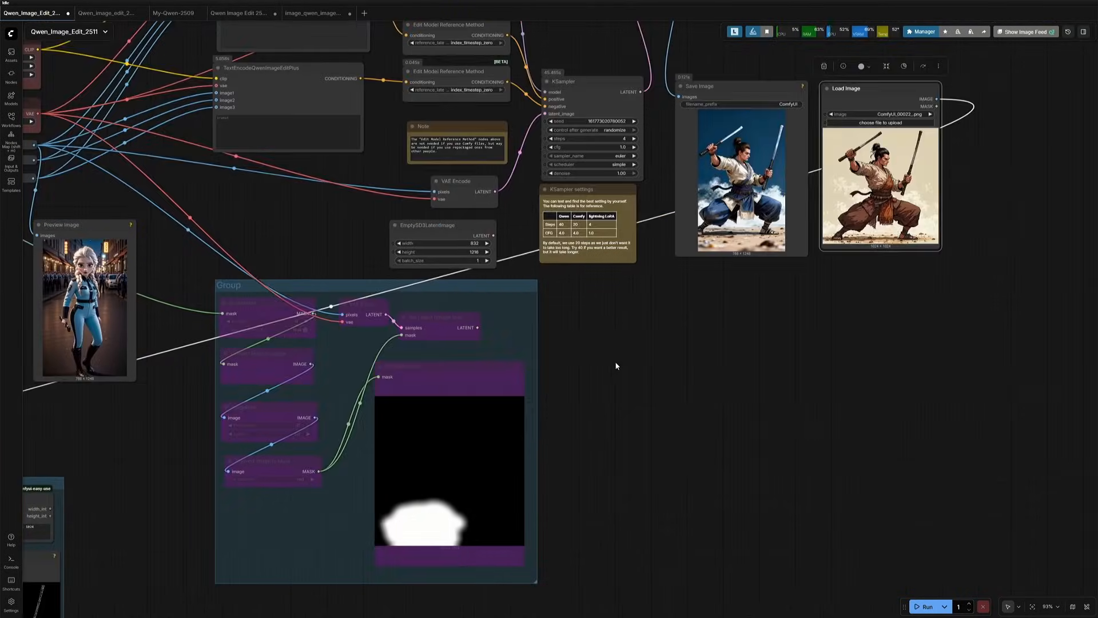
scroll(376, 379, "up", 6)
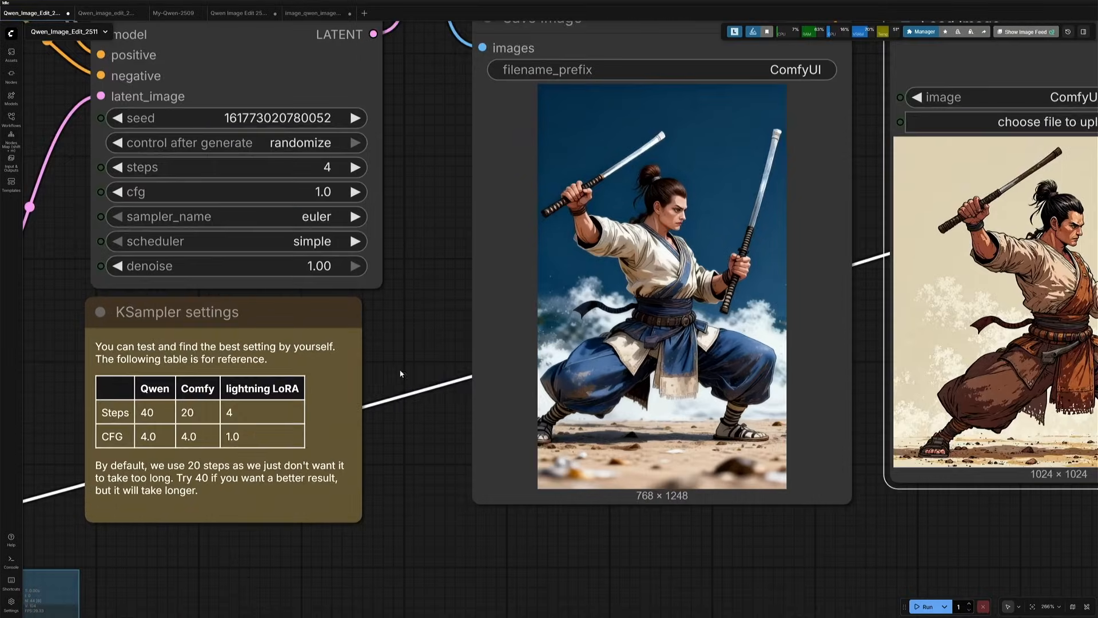
left_click_drag(412, 337, 50, 349)
scroll(50, 348, "down", 4)
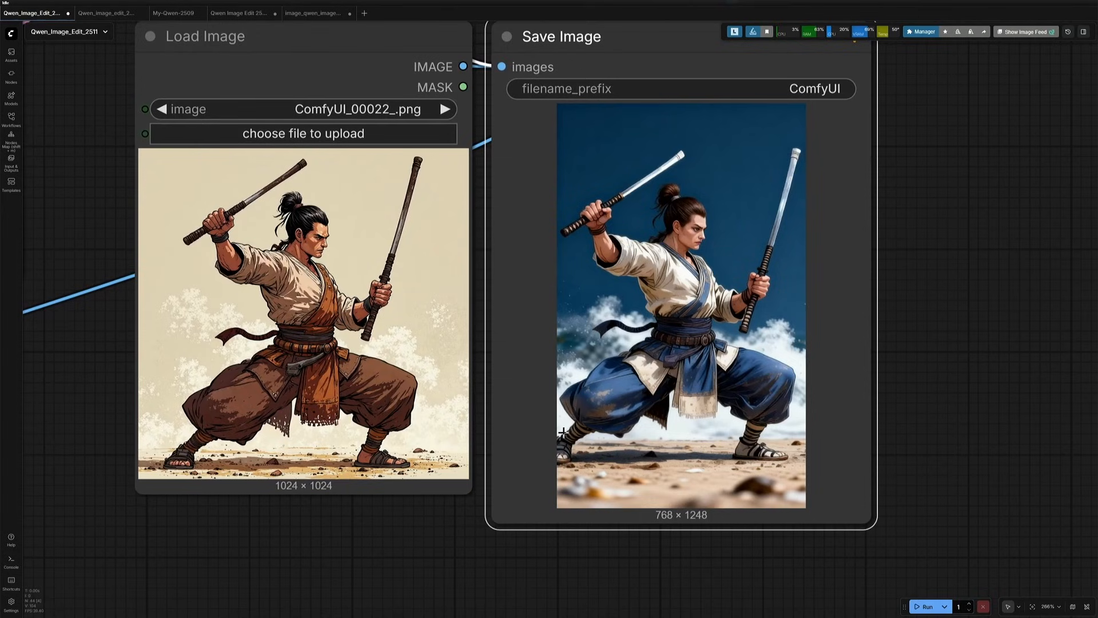
Connect the ImageSize node's width_int and height_int outputs to the width and height inputs of EmptySD3LatentImage.
scroll(538, 439, "down", 8)
left_click_drag(532, 437, 880, 251)
left_click_drag(623, 500, 900, 224)
scroll(676, 438, "down", 2)
scroll(675, 438, "down", 1)
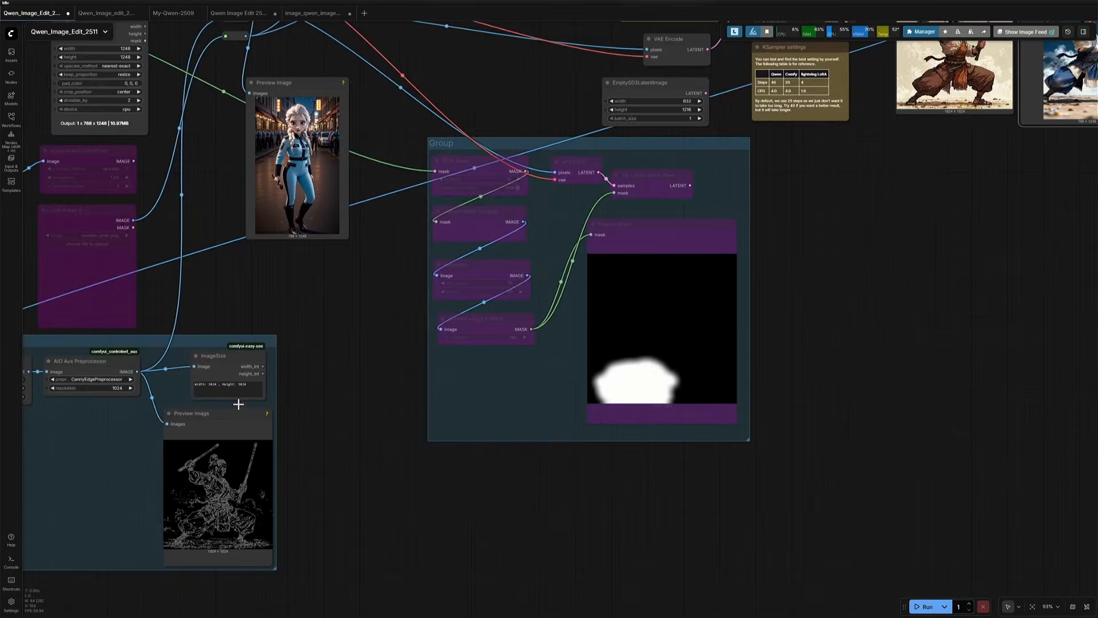
left_click_drag(362, 380, 304, 529)
left_click_drag(193, 533, 538, 268)
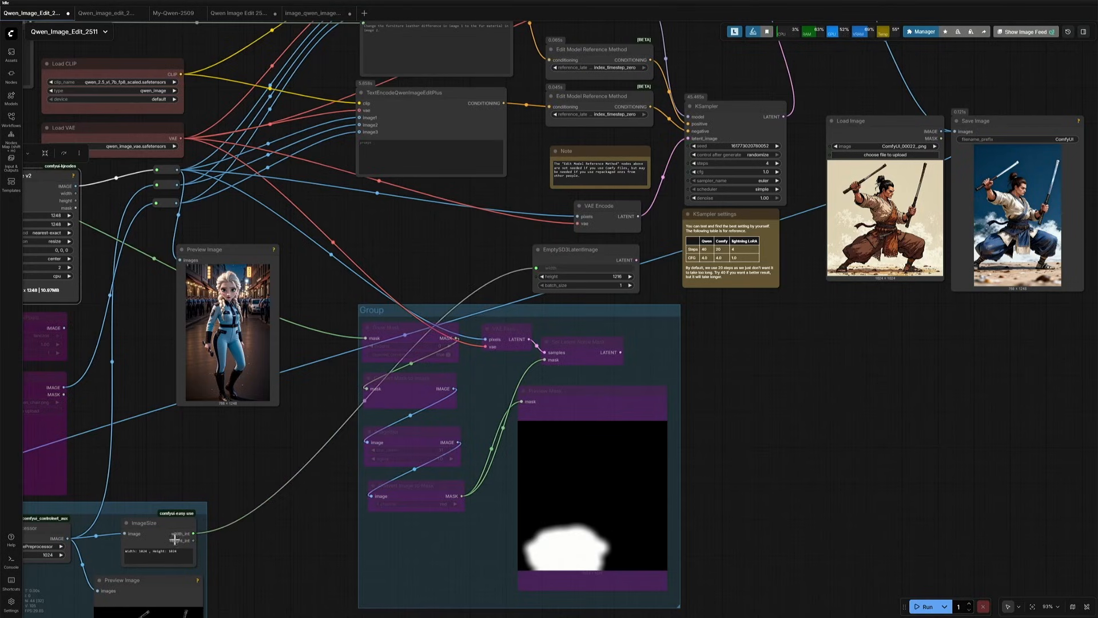
left_click_drag(193, 540, 541, 276)
scroll(241, 546, "up", 4)
left_click_drag(240, 575, 453, 491)
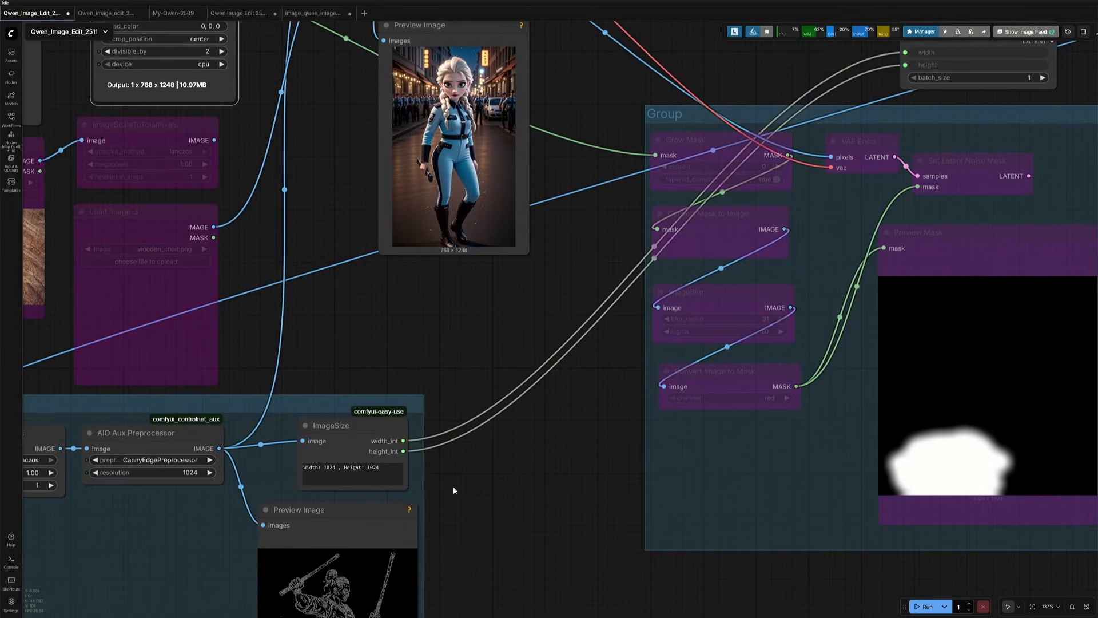
left_click(342, 427)
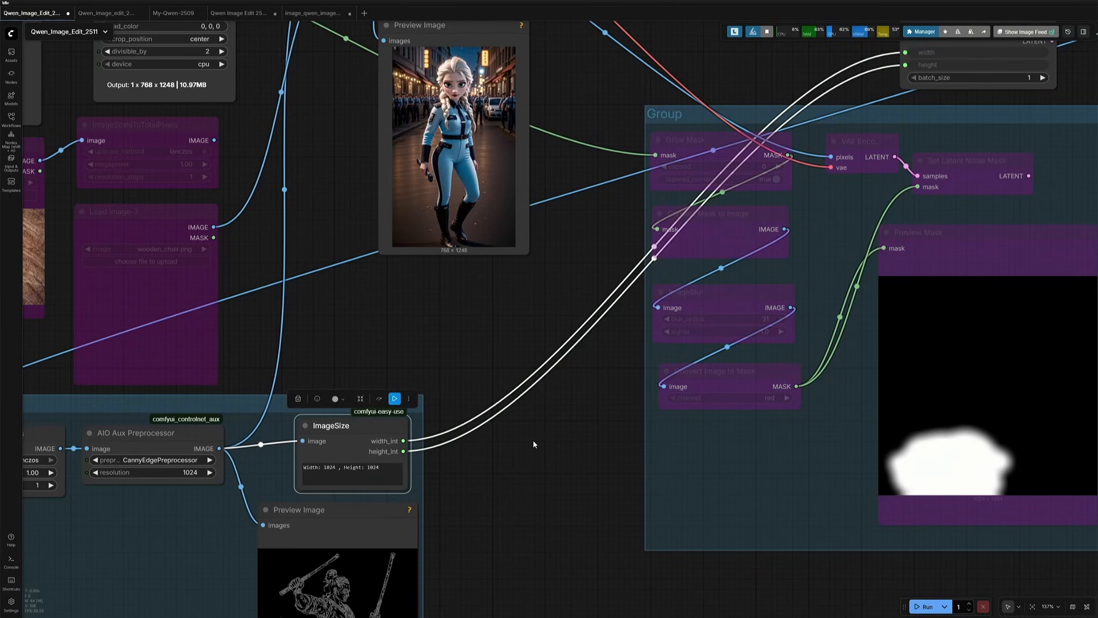
Connect the EmptySD3LatentImage LATENT output to the latent_image input of the KSampler.
left_click_drag(540, 442, 238, 592)
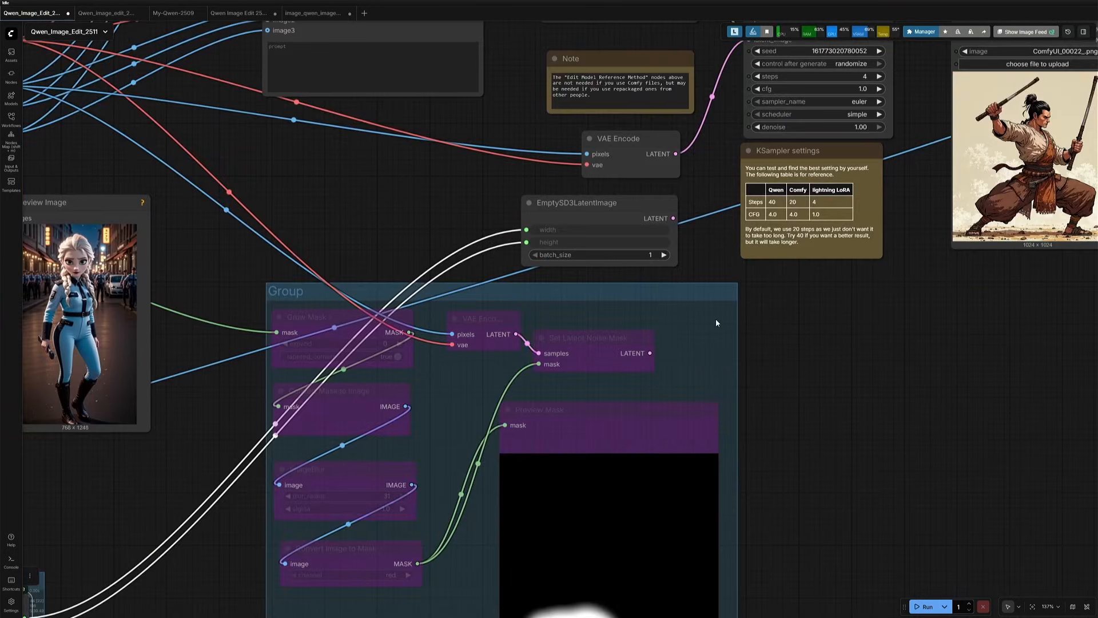
left_click_drag(792, 377, 765, 615)
left_click_drag(646, 512, 743, 339)
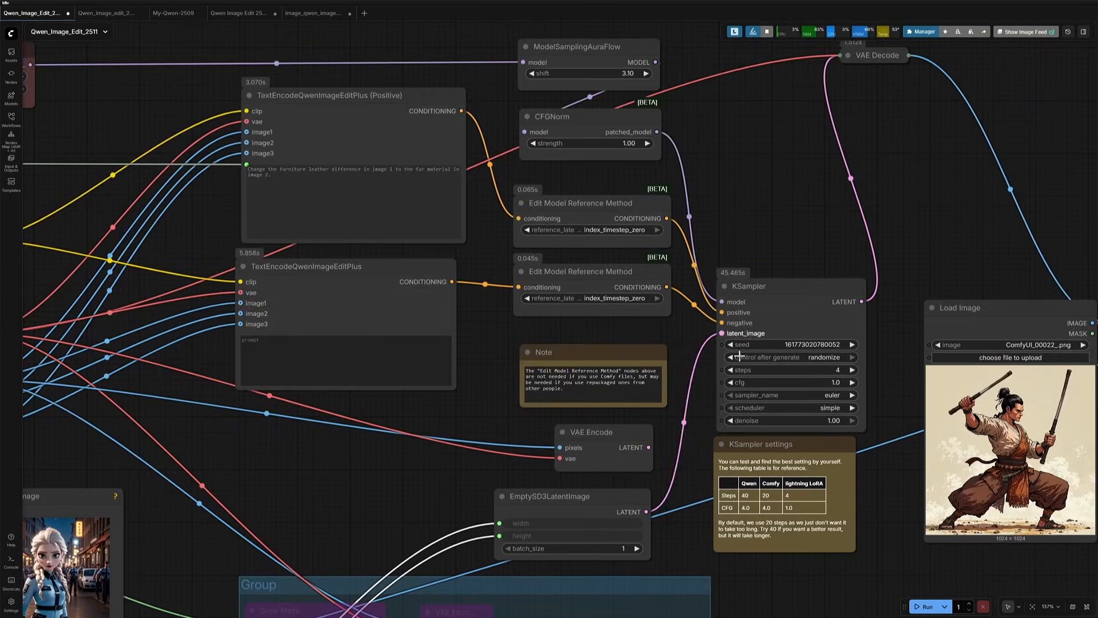
Run the workflow with the output size taken from the pose reference image.
left_click_drag(809, 555, 423, 558)
scroll(666, 579, "up", 7)
left_click_drag(901, 606, 793, 606)
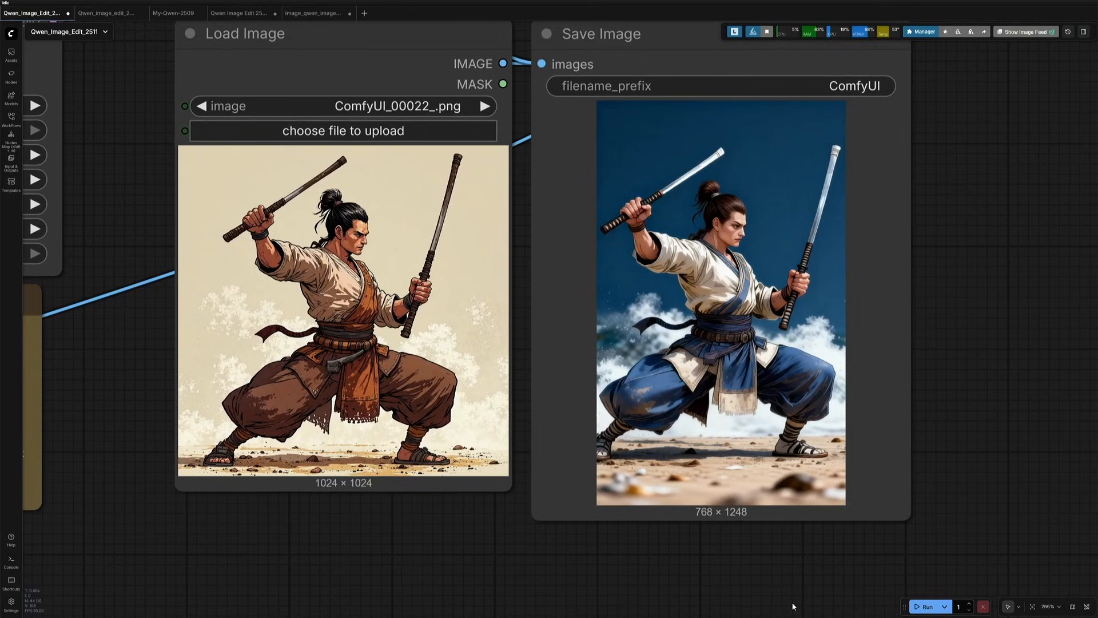
left_click(923, 607)
Examine the girl-running.webp pose reference, its DepthAnythingPreprocessor depth map and the generated image in Save Image.
scroll(746, 589, "up", 1)
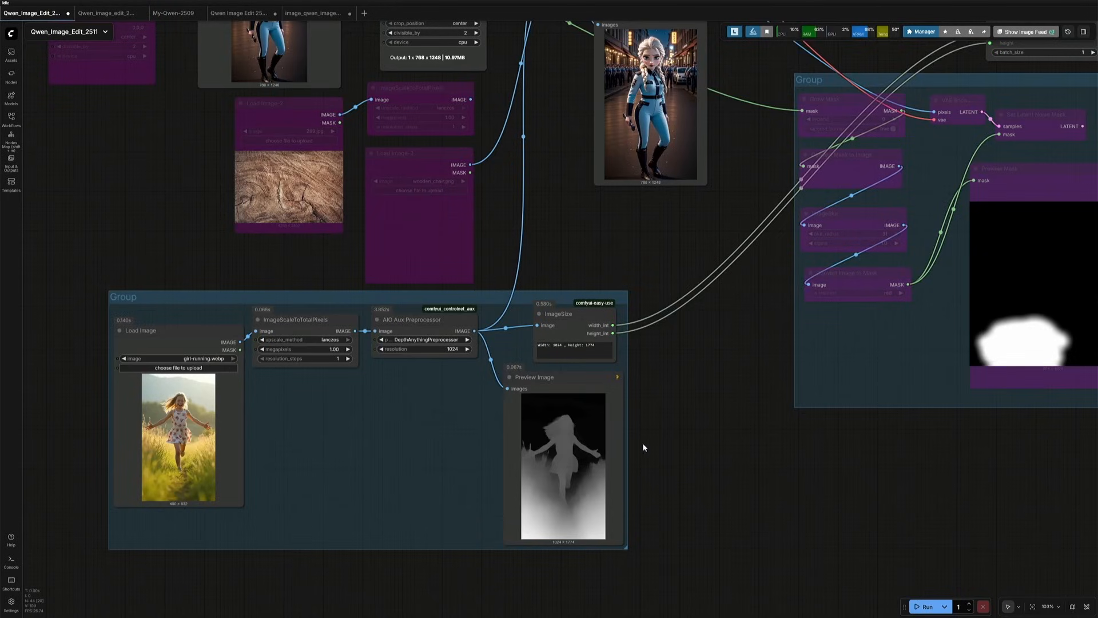
scroll(390, 363, "up", 4)
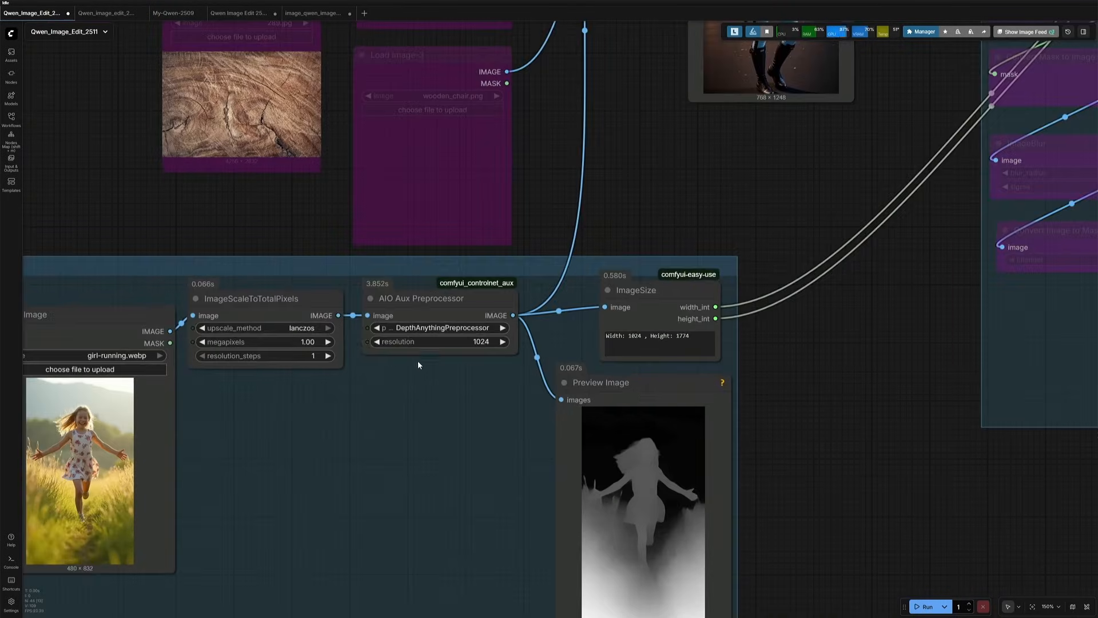
left_click_drag(347, 495, 372, 486)
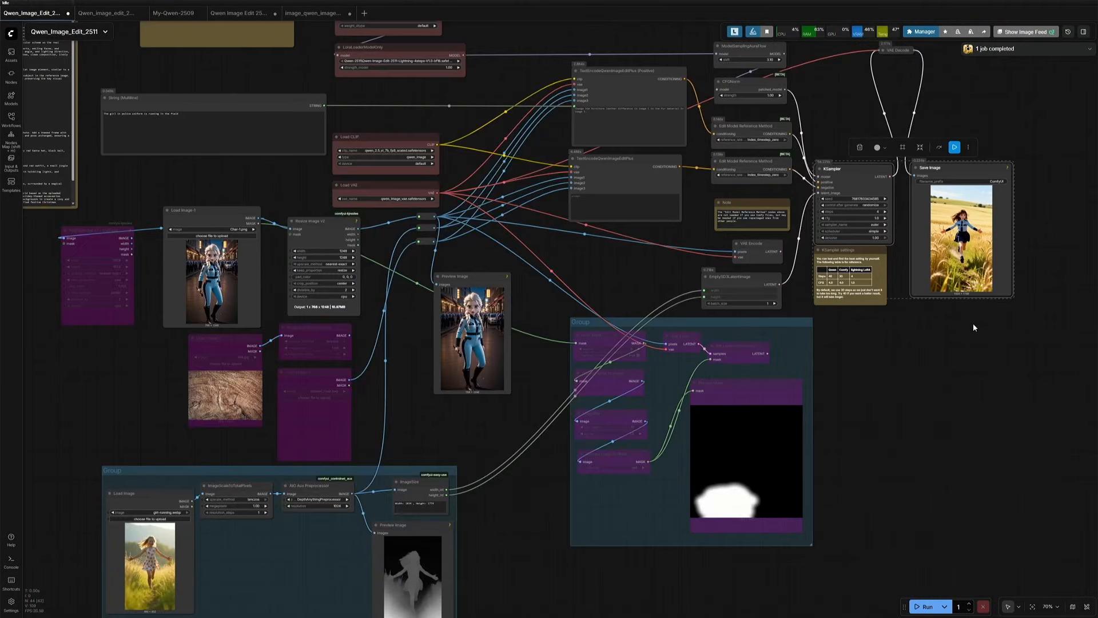
scroll(973, 322, "up", 10)
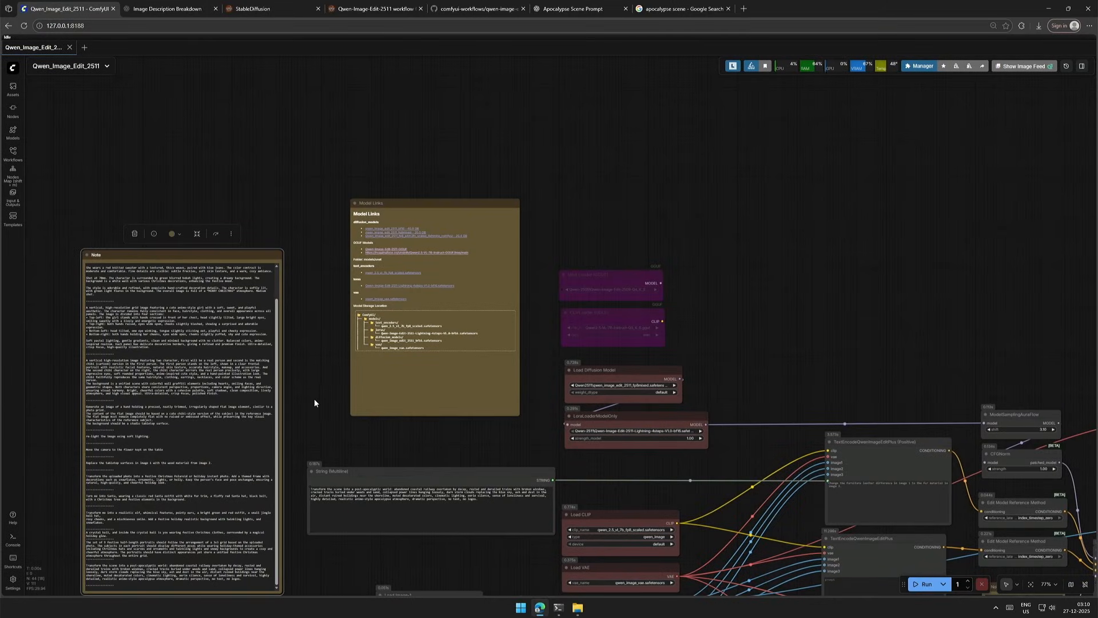
Review the prompt Note, the Model Links note and the two bypassed GGUF loader nodes above Load Diffusion Model.
left_click_drag(314, 407, 285, 380)
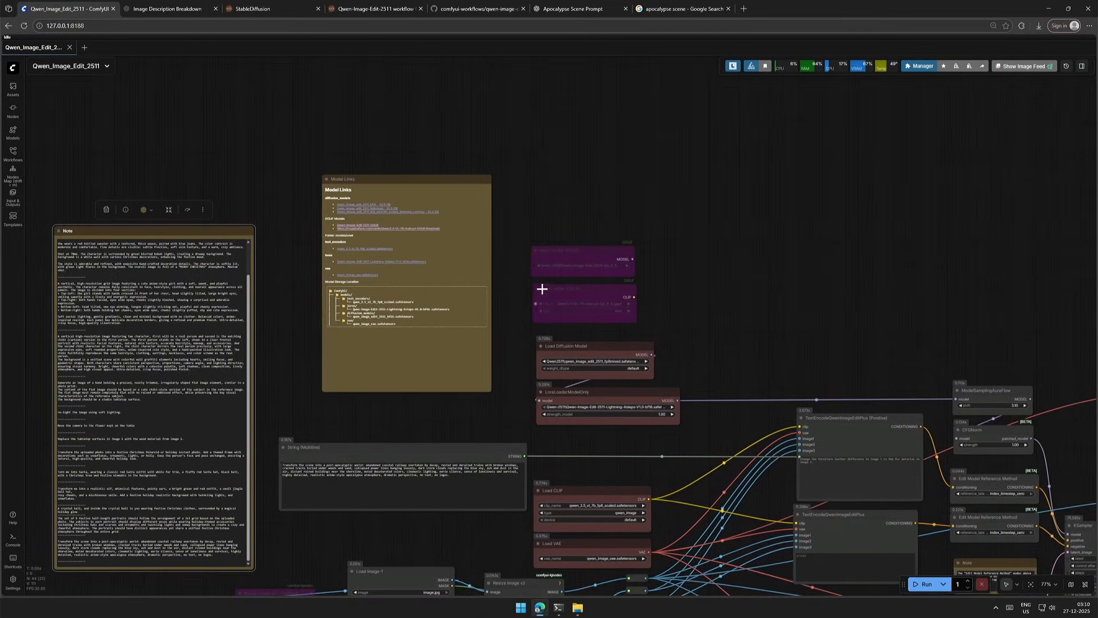
mouse_move(563, 238)
left_mouse_down()
mouse_move(577, 308)
mouse_move(638, 328)
mouse_move(665, 268)
mouse_move(564, 235)
left_mouse_up()
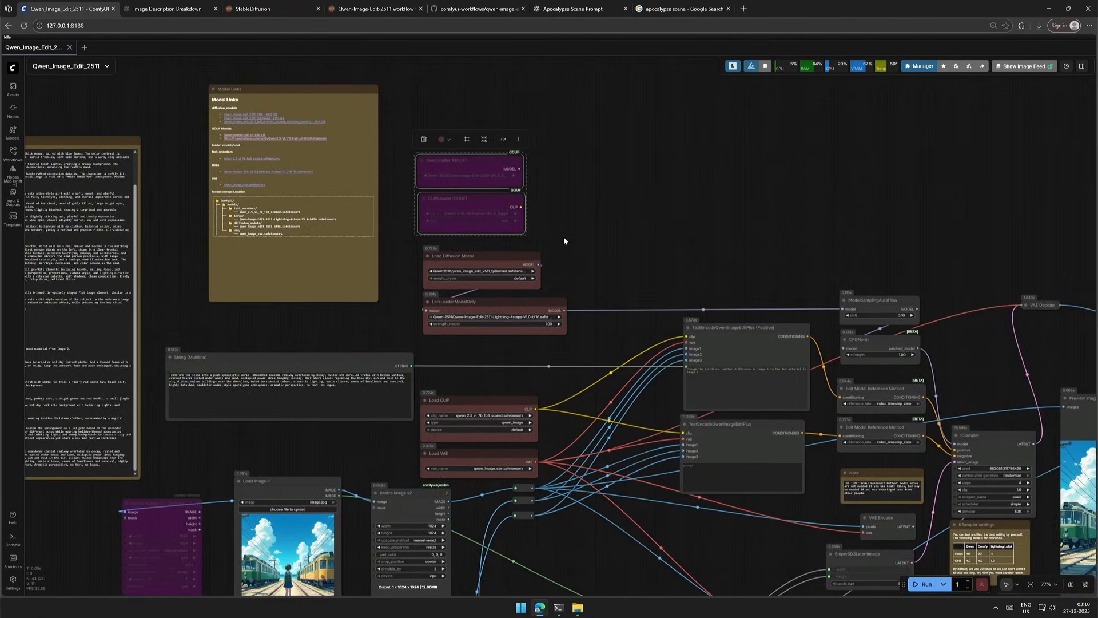
left_click_drag(563, 551, 762, 317)
scroll(453, 281, "up", 5)
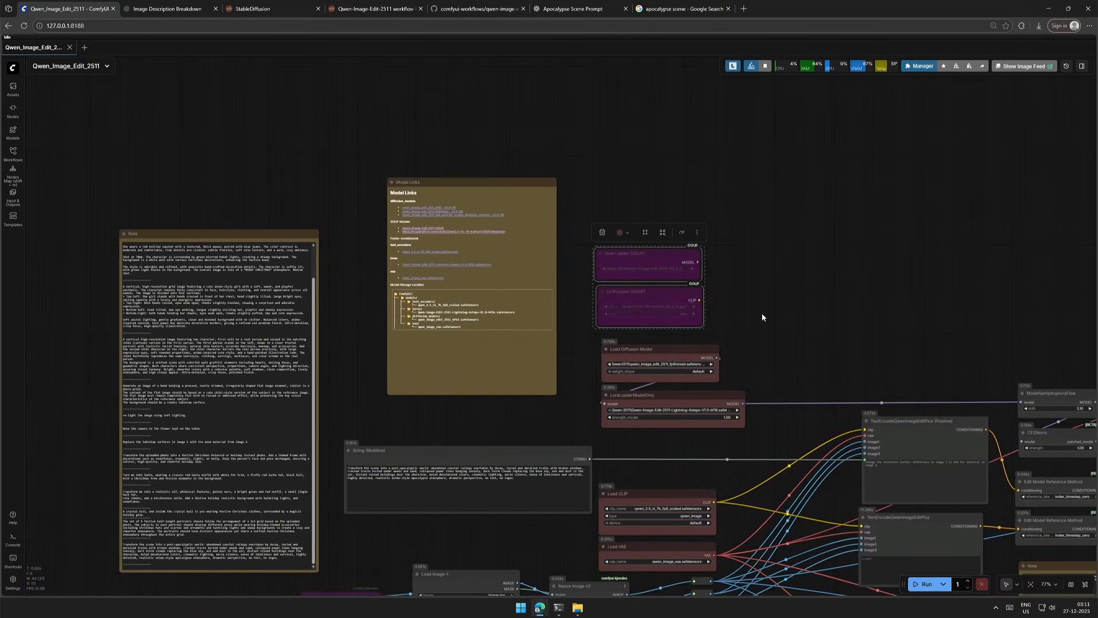